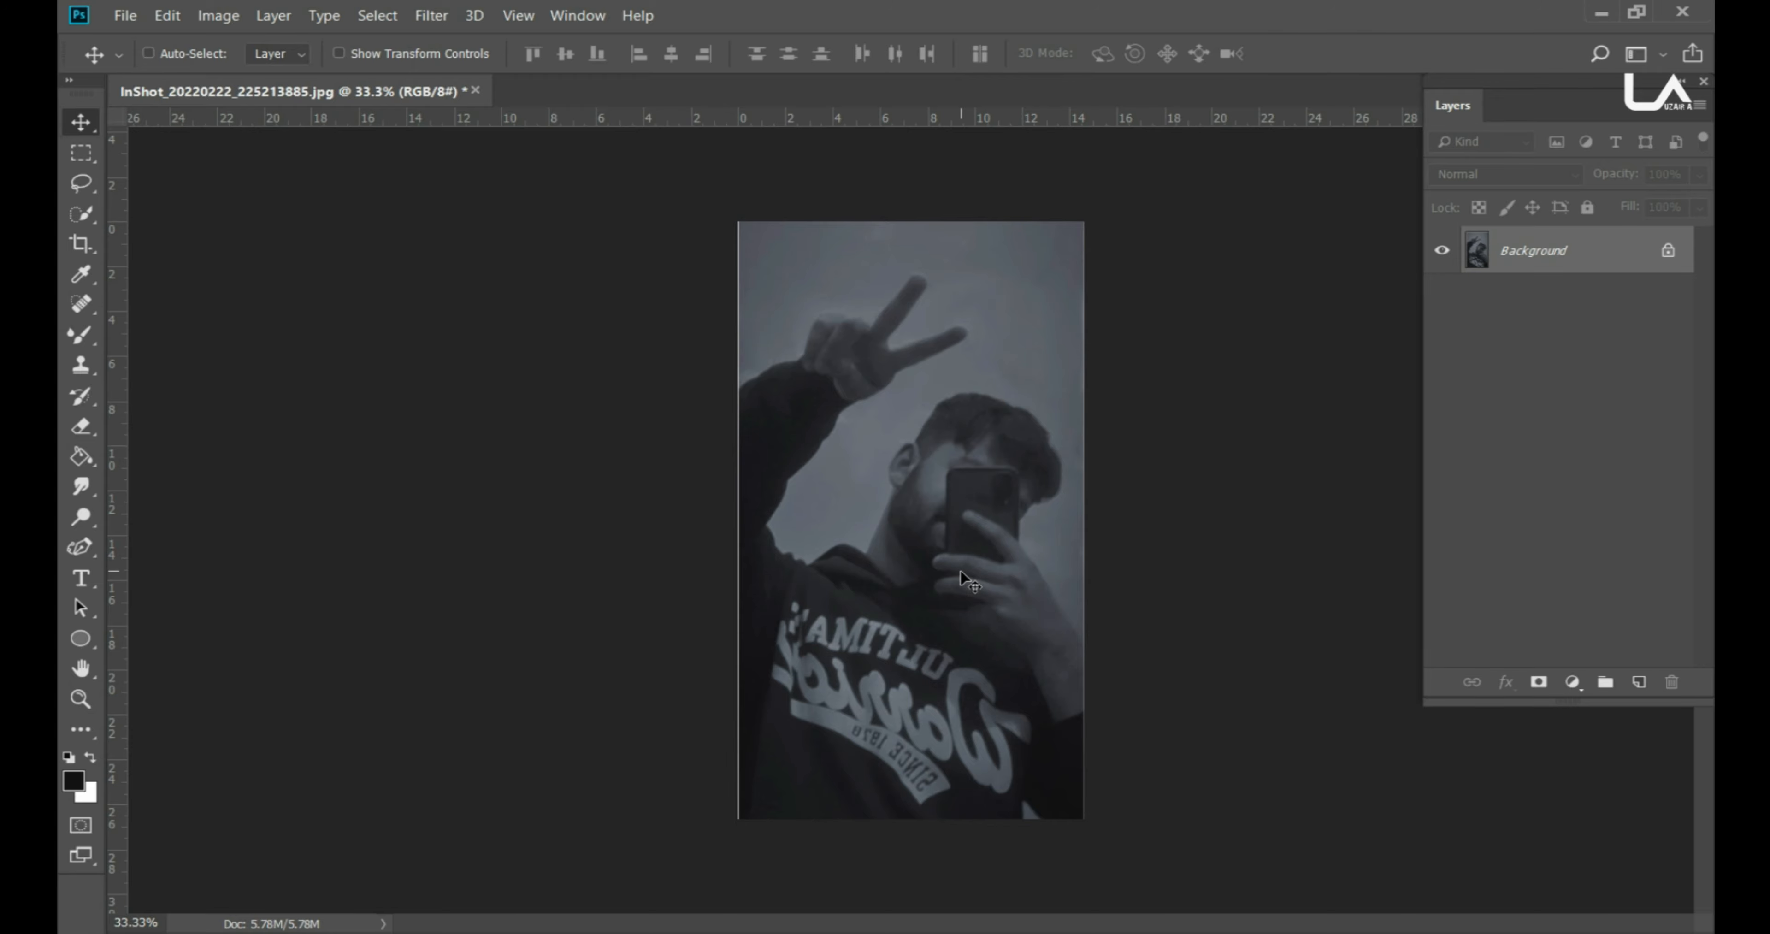
Step: Duplicate the Background layer and disable the red channel in the copy's blending options
key(ctrl+j)
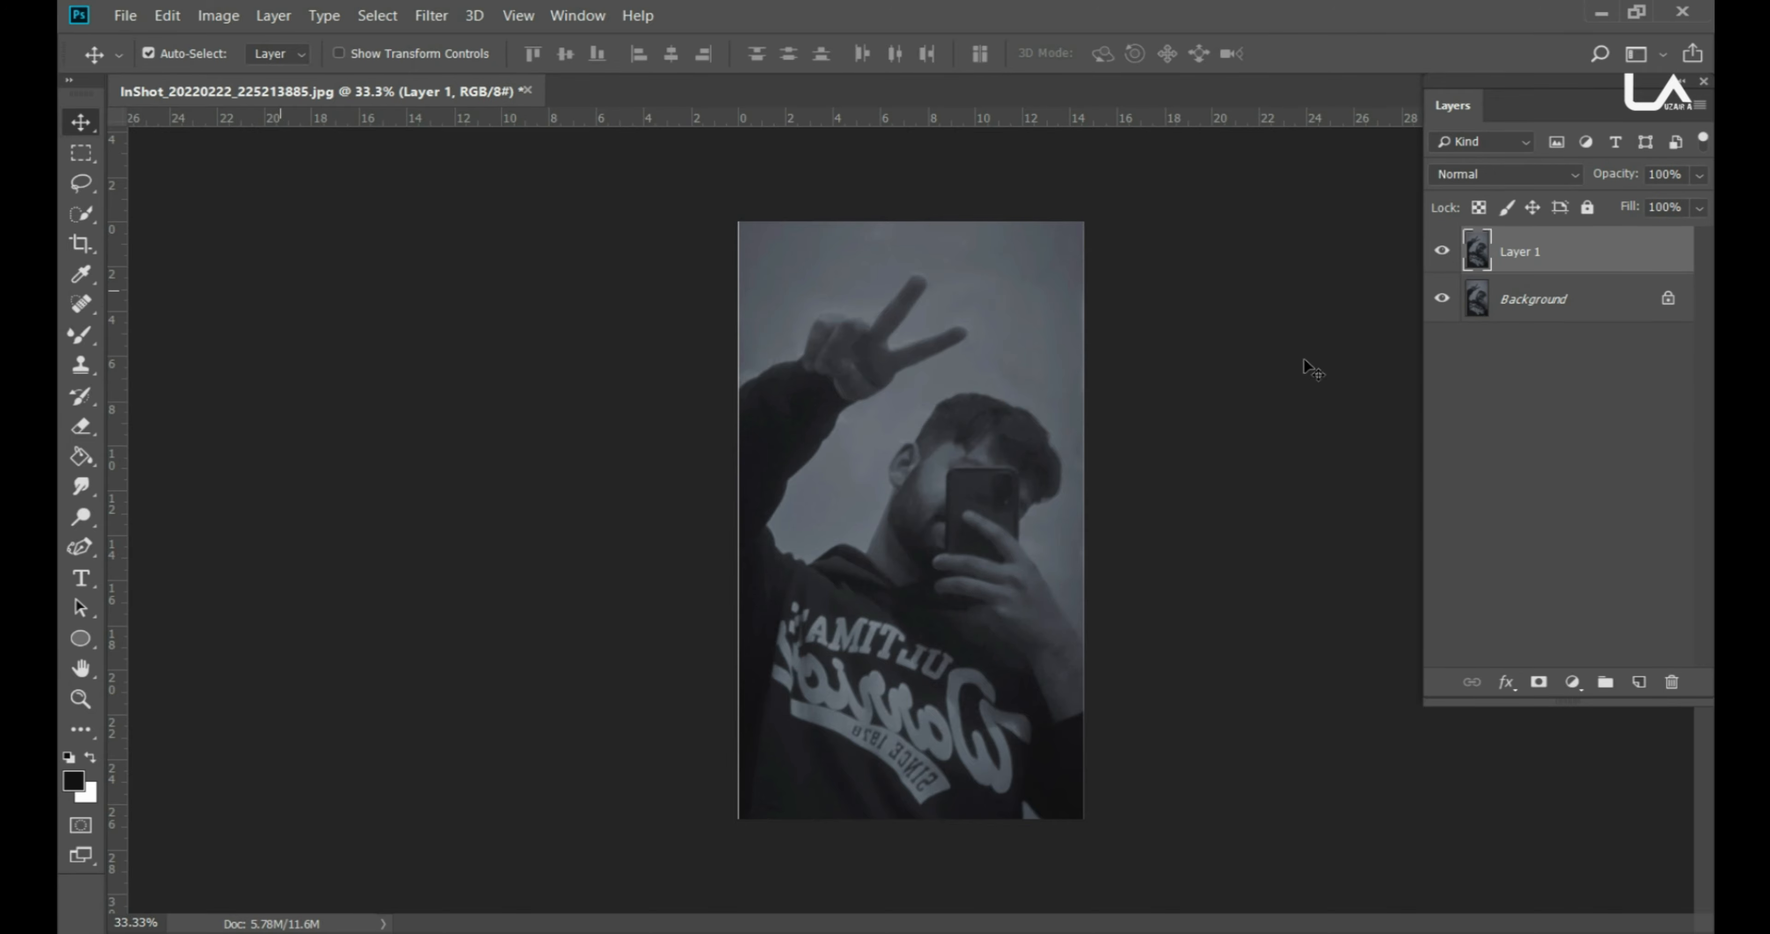
right_click(1587, 249)
click(1347, 21)
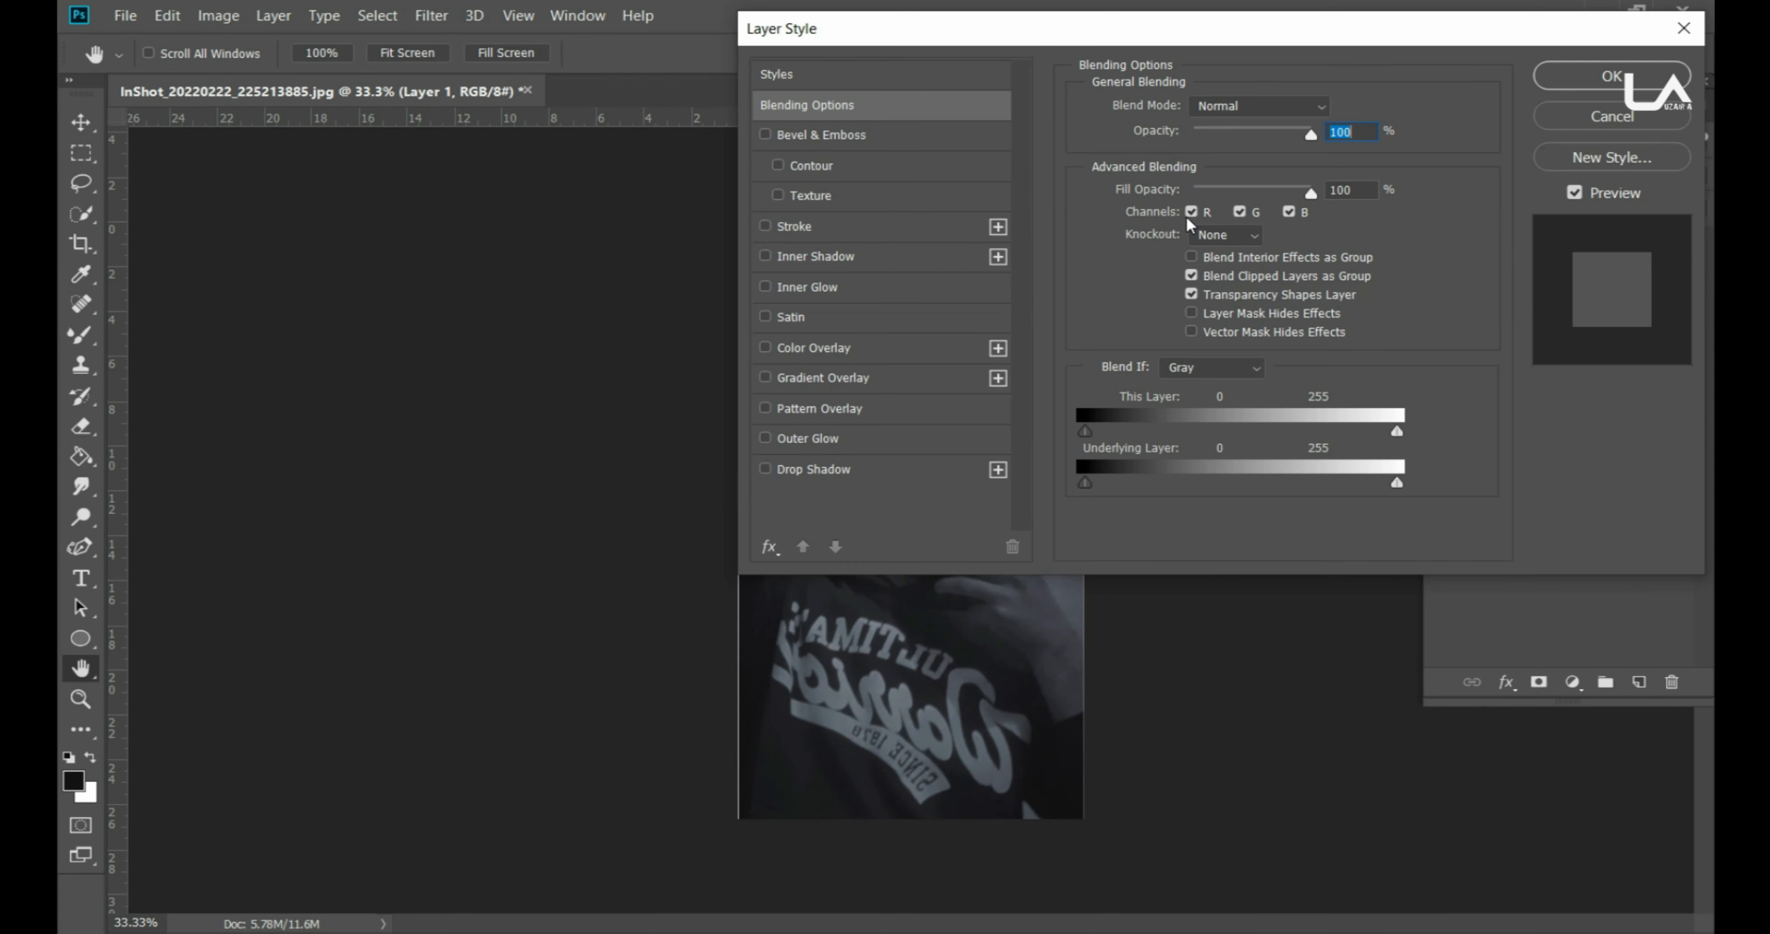
click(1192, 212)
click(1612, 75)
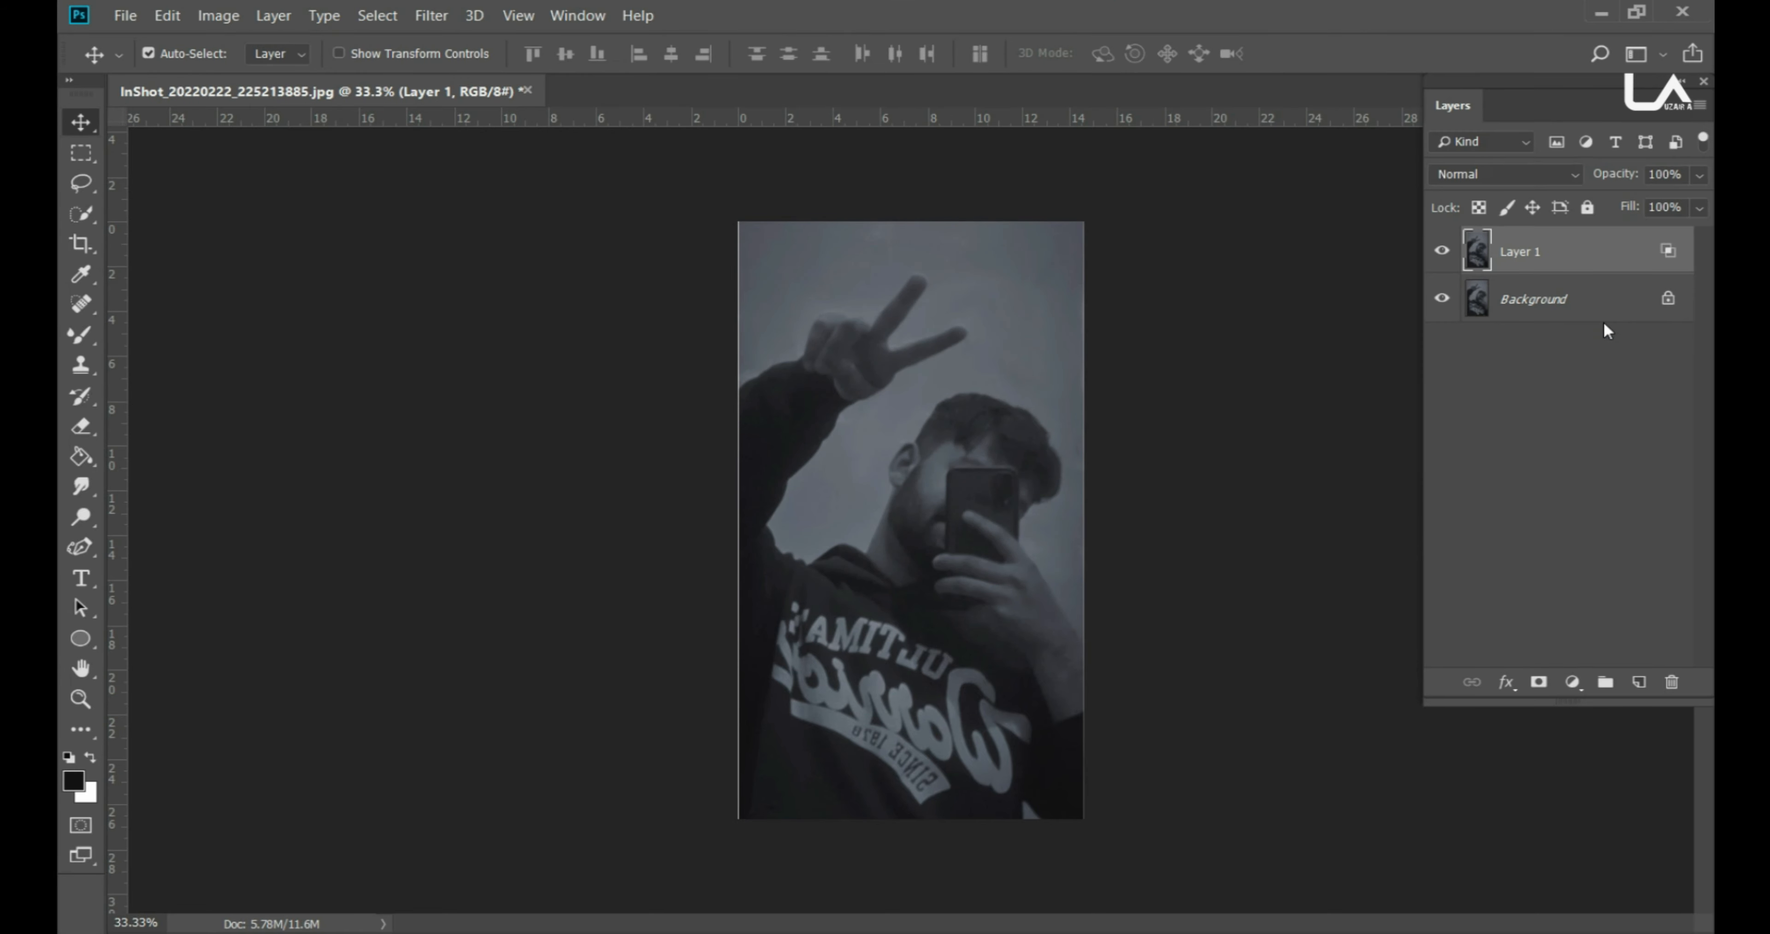
Step: Free-transform Layer 1 to shift it slightly upward, offsetting its colour channels from the Background photo
key(ctrl+t)
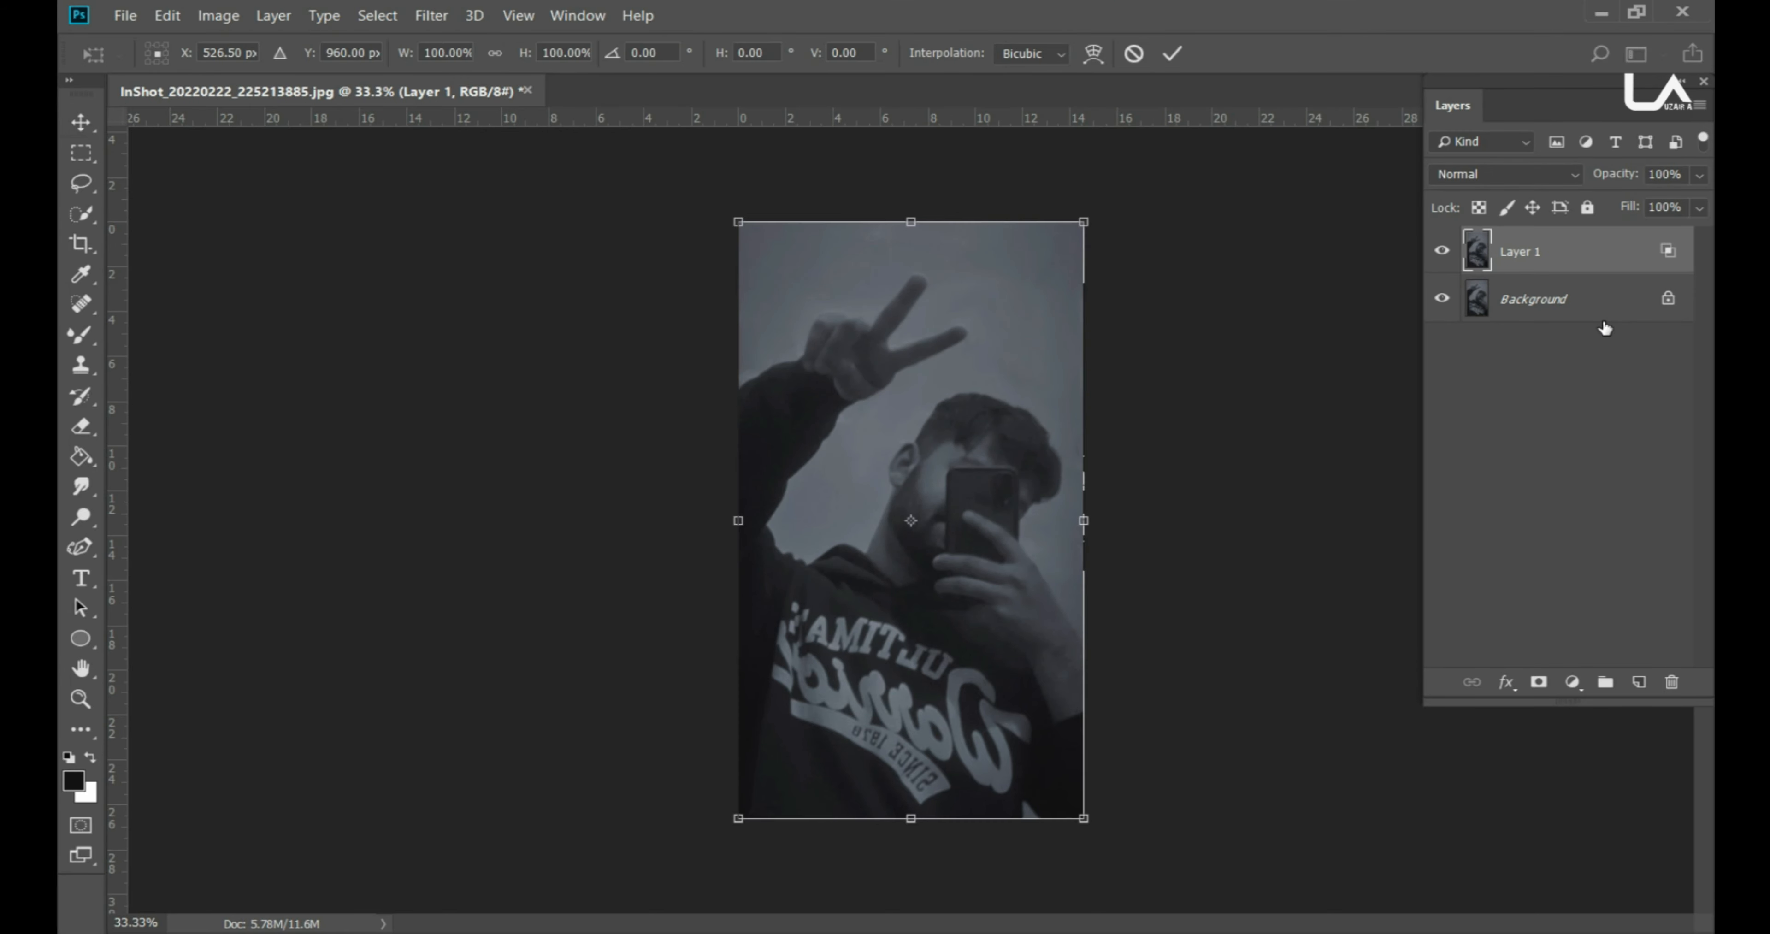
key(Up)
key(Up)
key(Up)
key(Up)
key(Up)
key(Up)
key(Up)
key(Up)
key(Up)
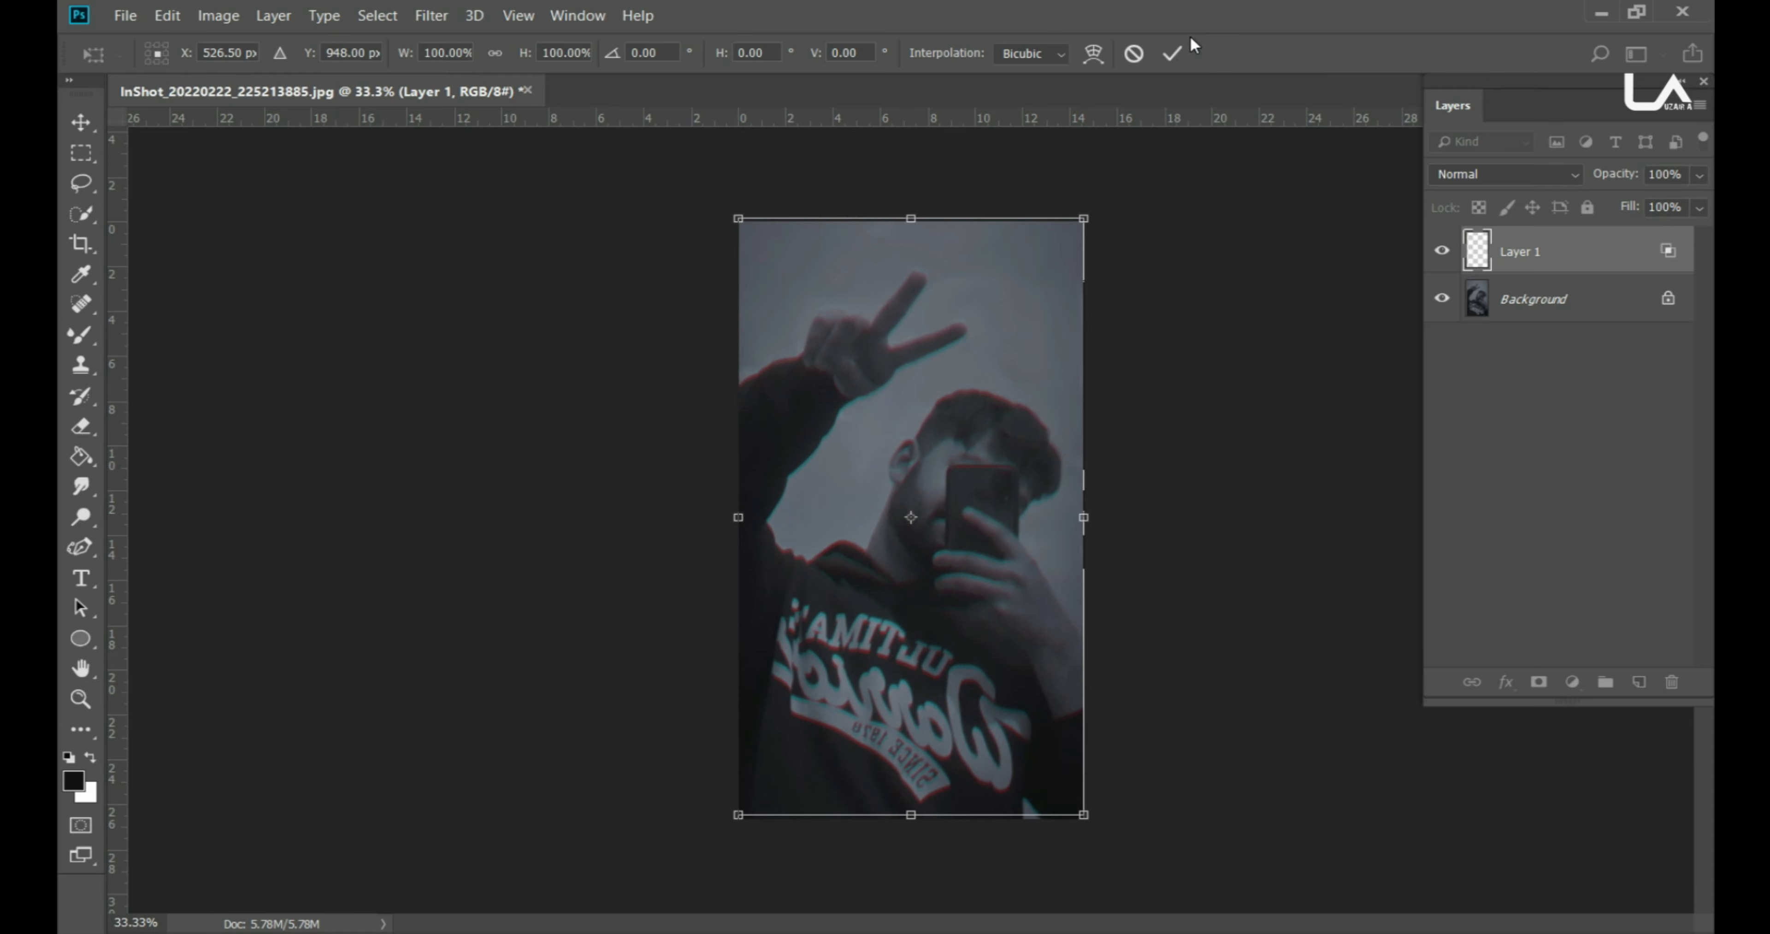
click(1175, 56)
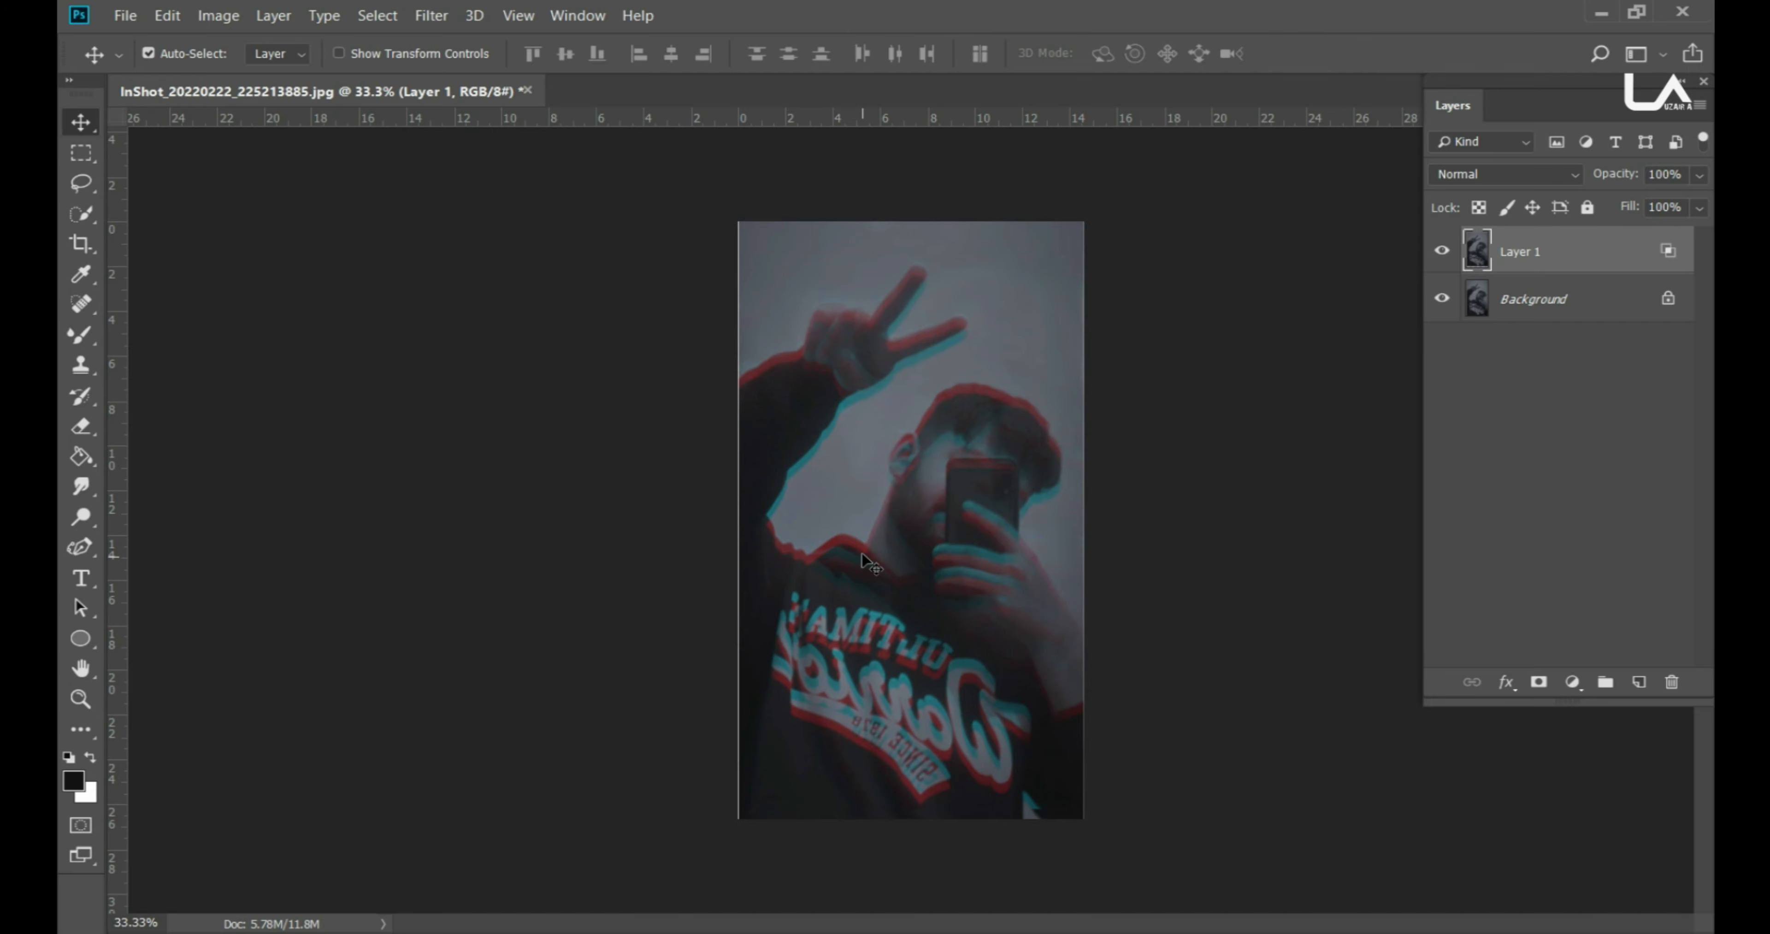
Step: Select many scattered narrow vertical strips across the hand, arm, head and hoodie on Layer 1 with the Rectangular Marquee tool
click(77, 155)
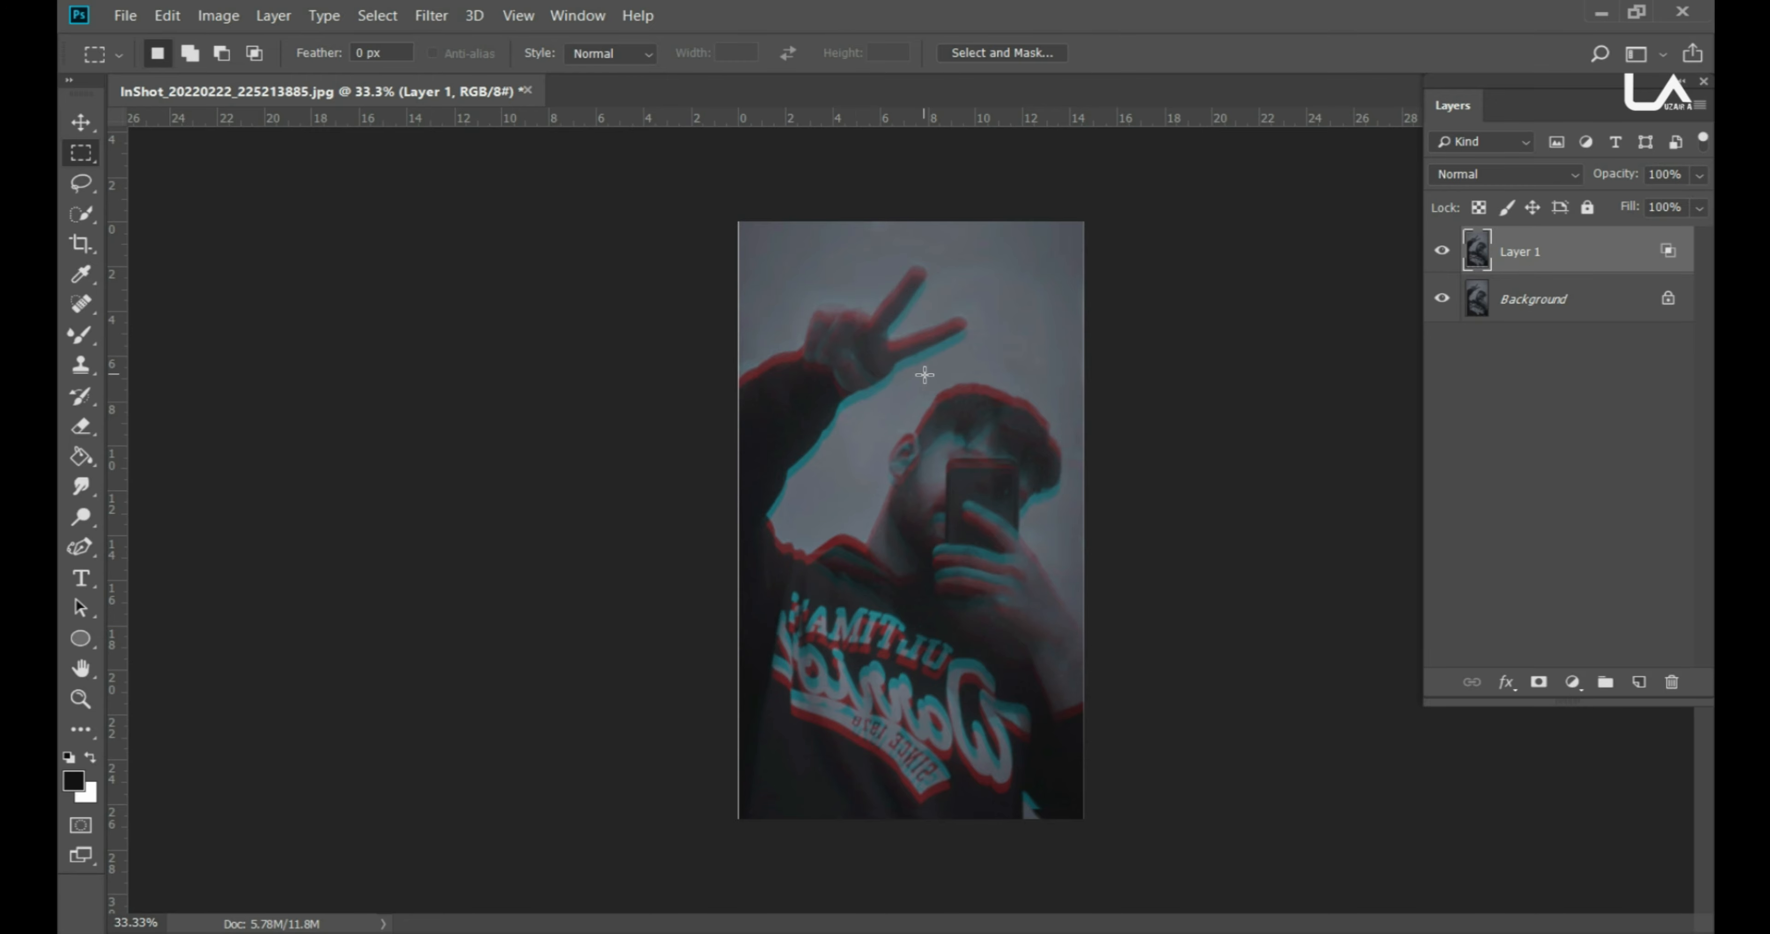
click(957, 362)
shift+click(821, 353)
shift+click(886, 263)
drag(885, 262, 887, 405)
drag(857, 505, 869, 588)
drag(989, 536, 1001, 648)
drag(770, 492, 775, 608)
drag(985, 448, 988, 496)
drag(786, 689, 786, 779)
drag(889, 616, 902, 692)
drag(995, 700, 1001, 819)
drag(1053, 424, 1043, 483)
drag(905, 457, 908, 513)
drag(891, 555, 892, 600)
drag(938, 639, 941, 673)
drag(822, 535, 823, 575)
drag(779, 444, 782, 481)
drag(743, 628, 755, 707)
drag(765, 786, 777, 816)
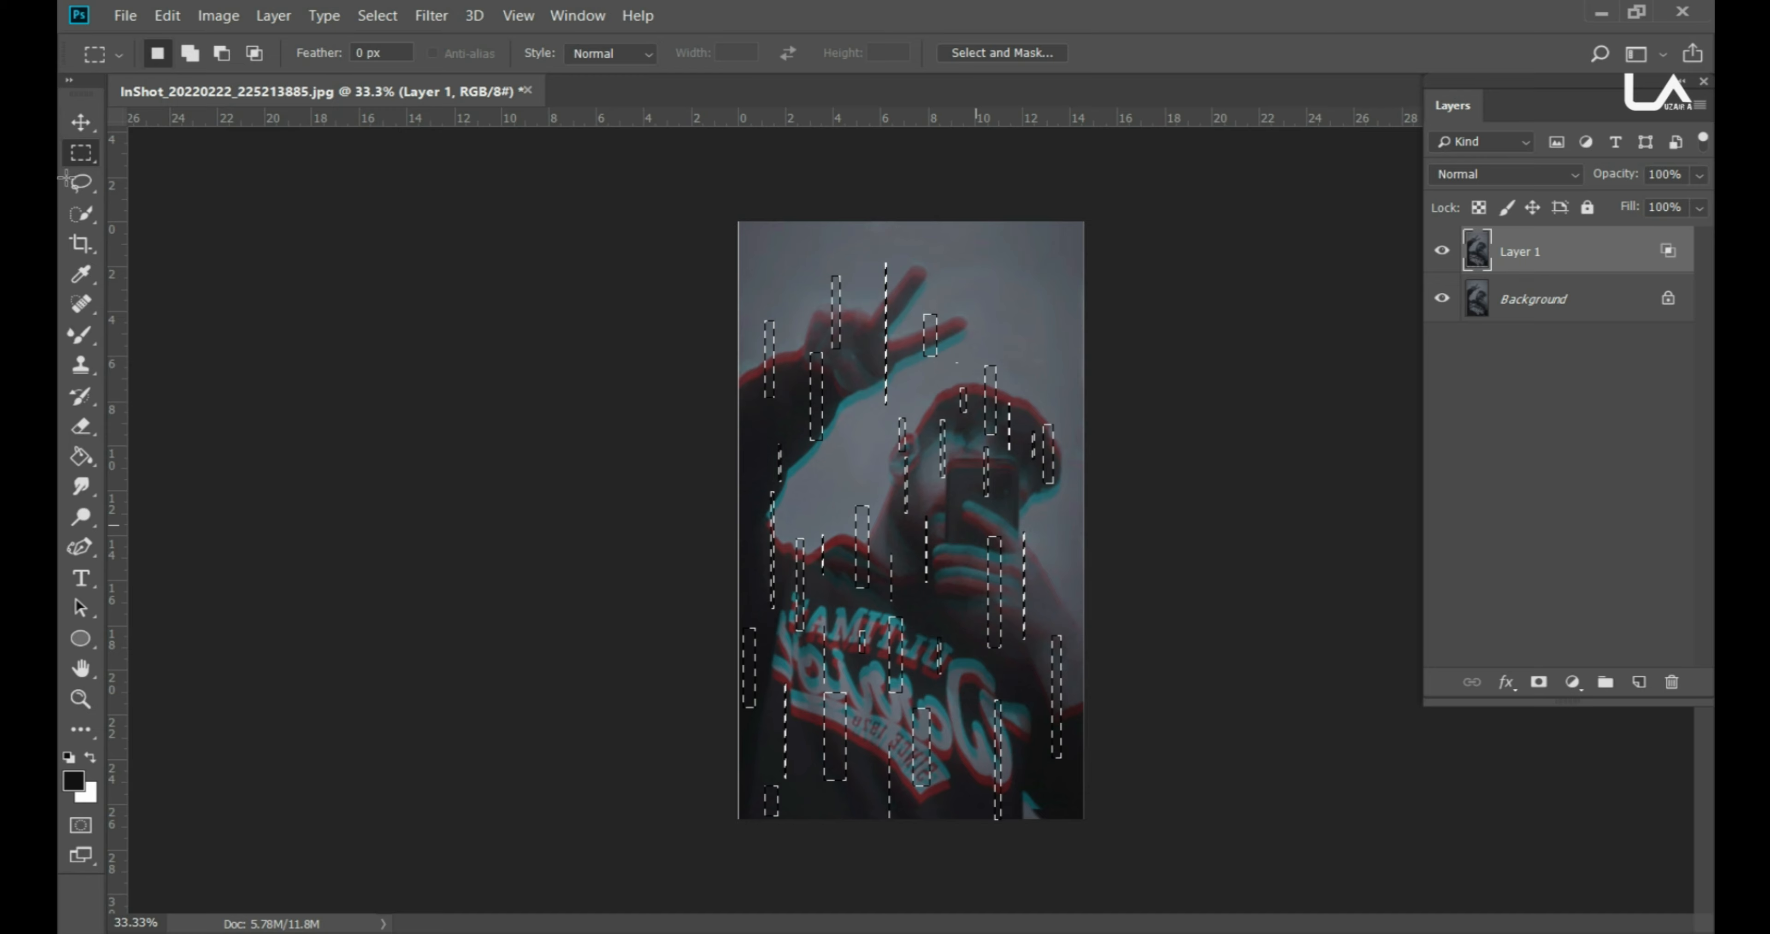
Step: Move the selected vertical strips of Layer 1 upward and clear the selection
click(80, 122)
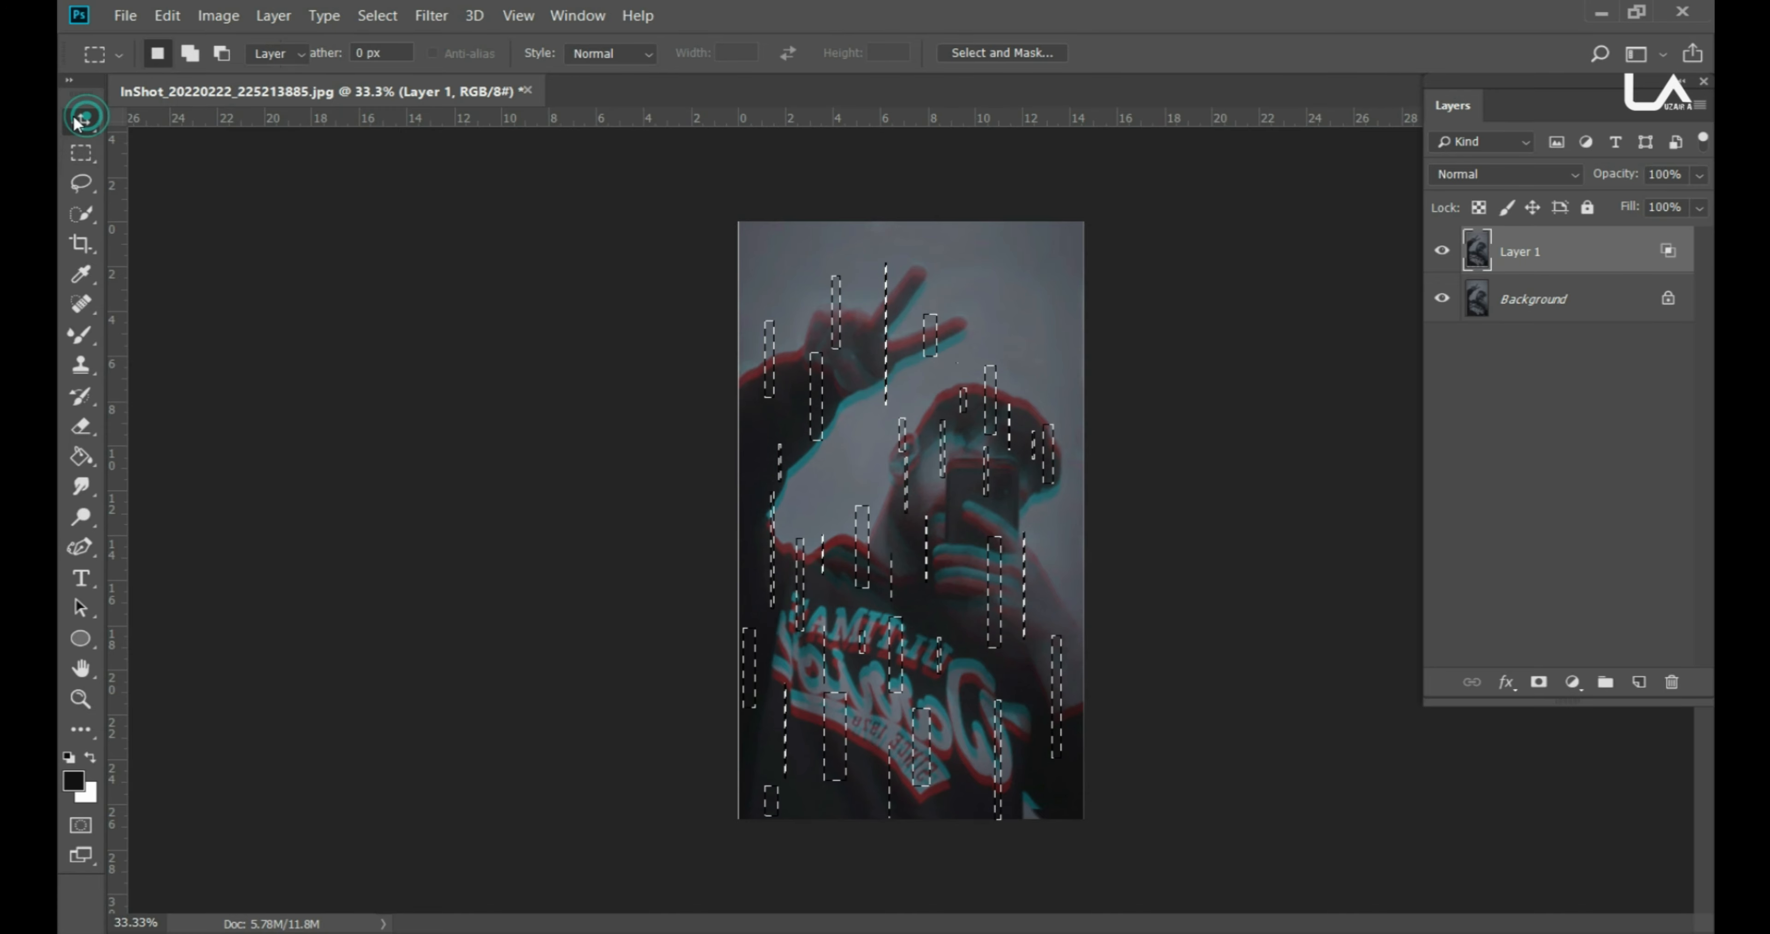
click(931, 332)
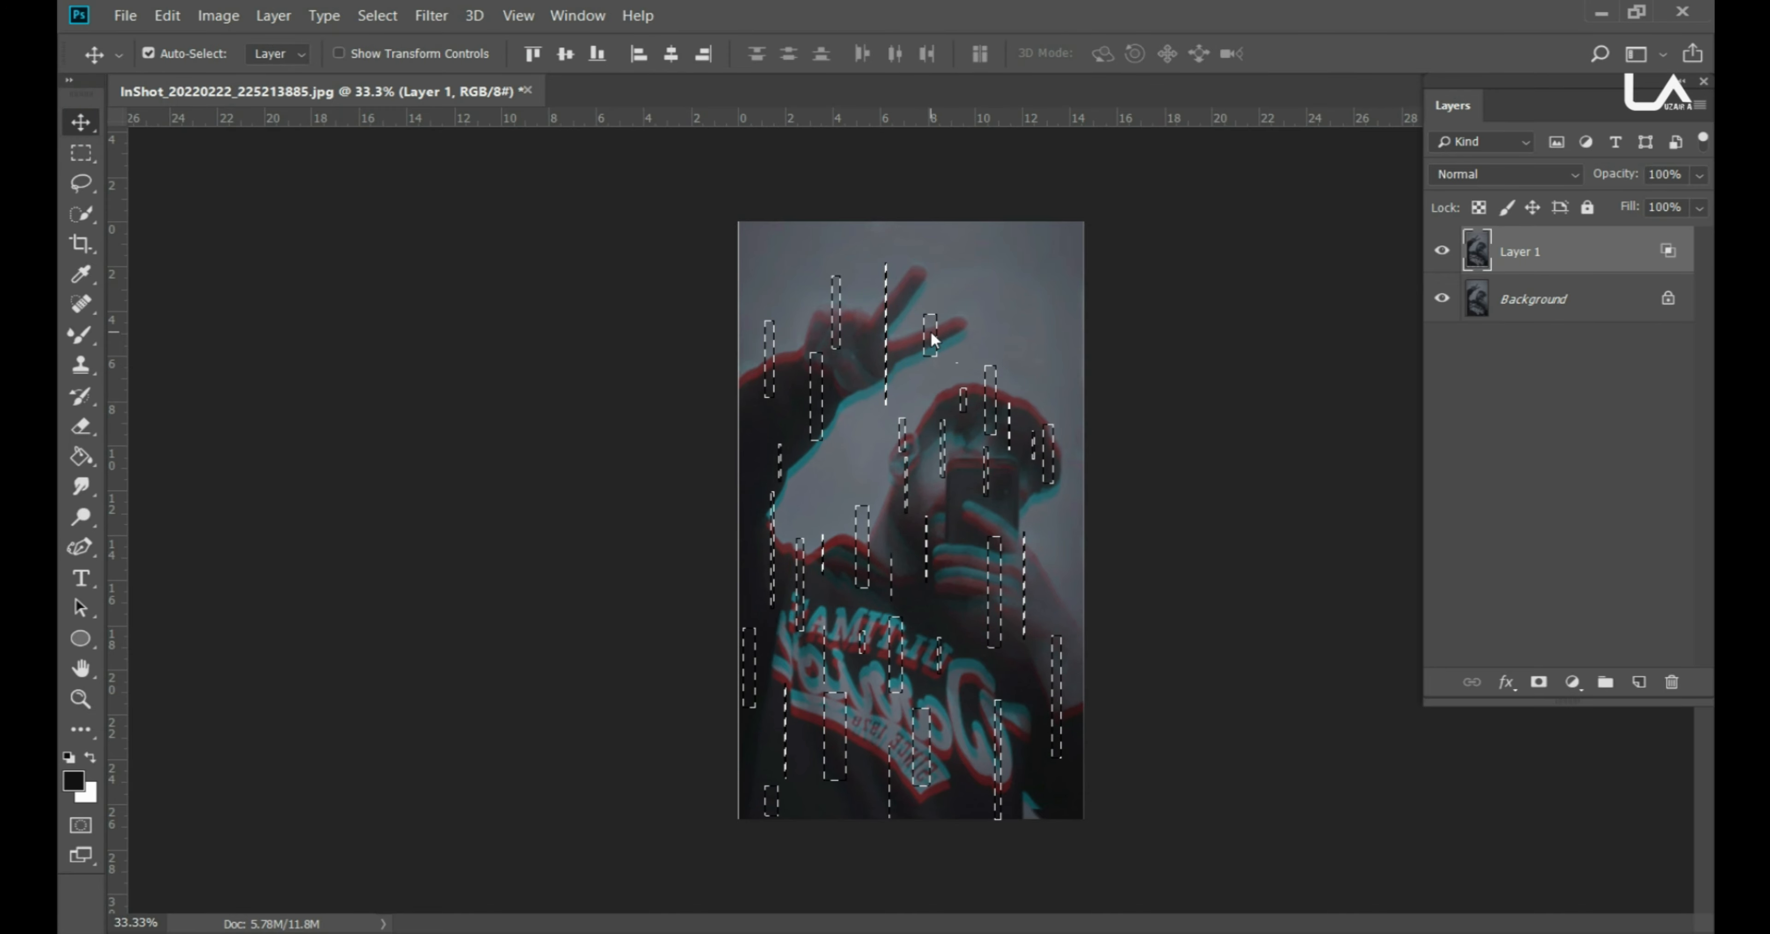
key(Up)
key(Up)
key(Up)
key(Up)
key(Up)
key(Up)
key(Up)
key(Up)
key(Up)
key(Up)
key(Up)
key(Up)
drag(1025, 416, 1048, 380)
key(ctrl+d)
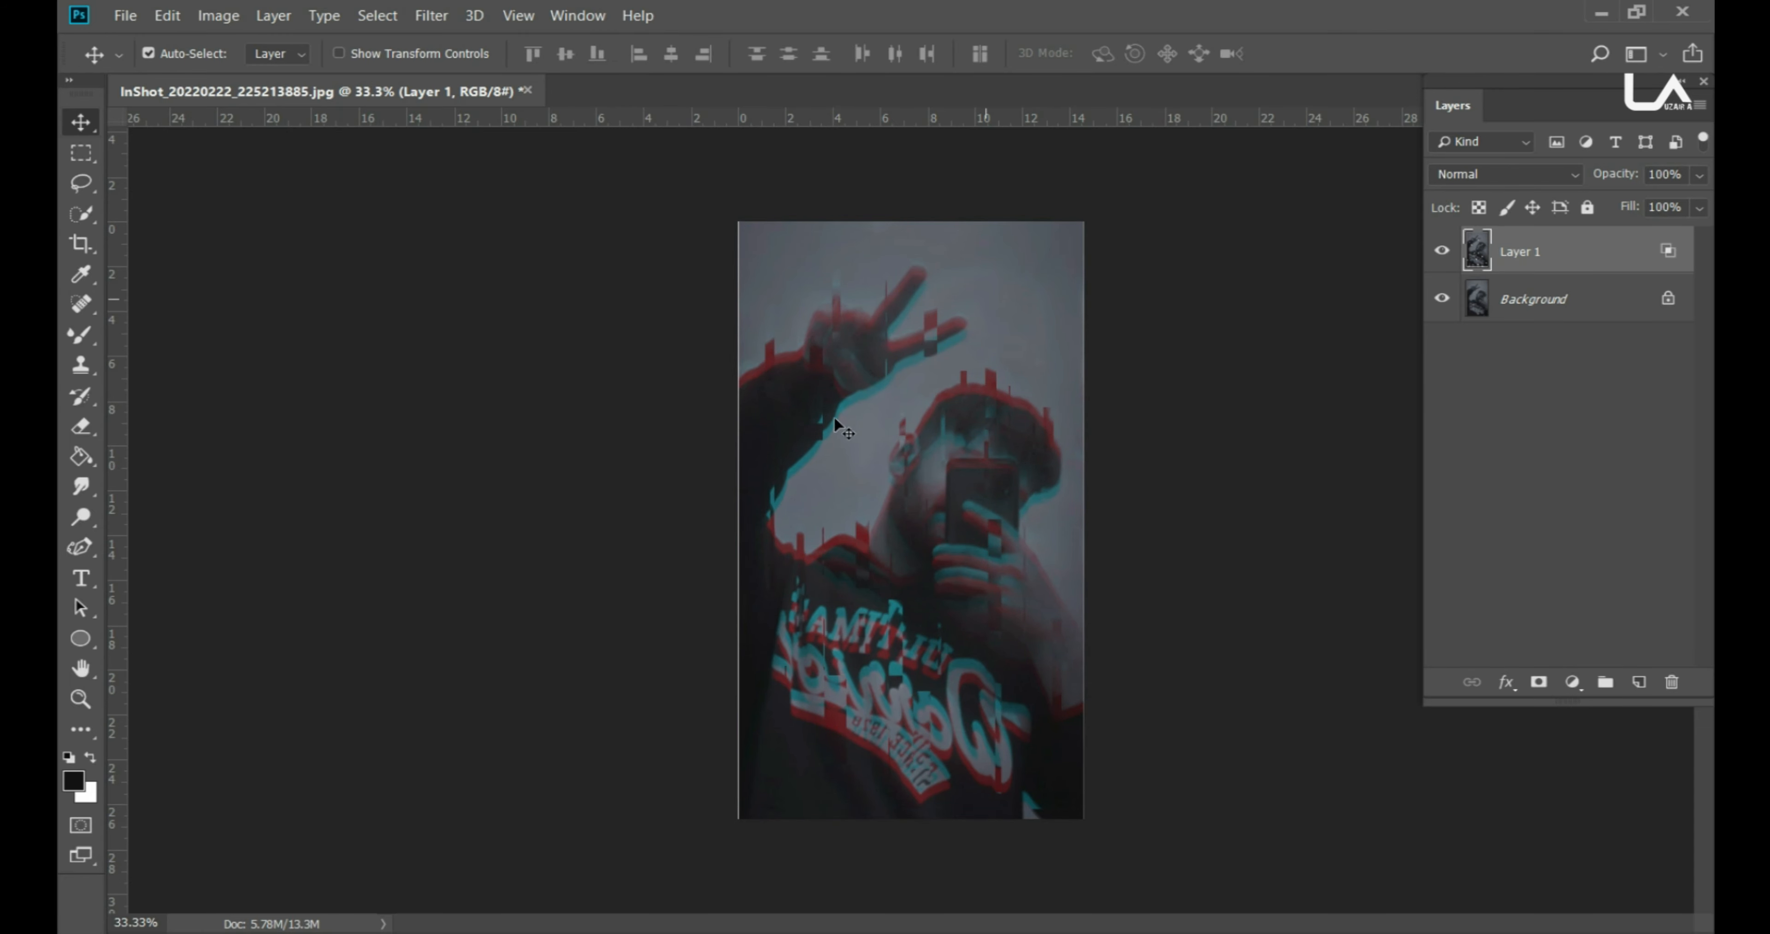
Step: Duplicate the Background layer again and disable the red channel in this second copy's blending options
click(1533, 309)
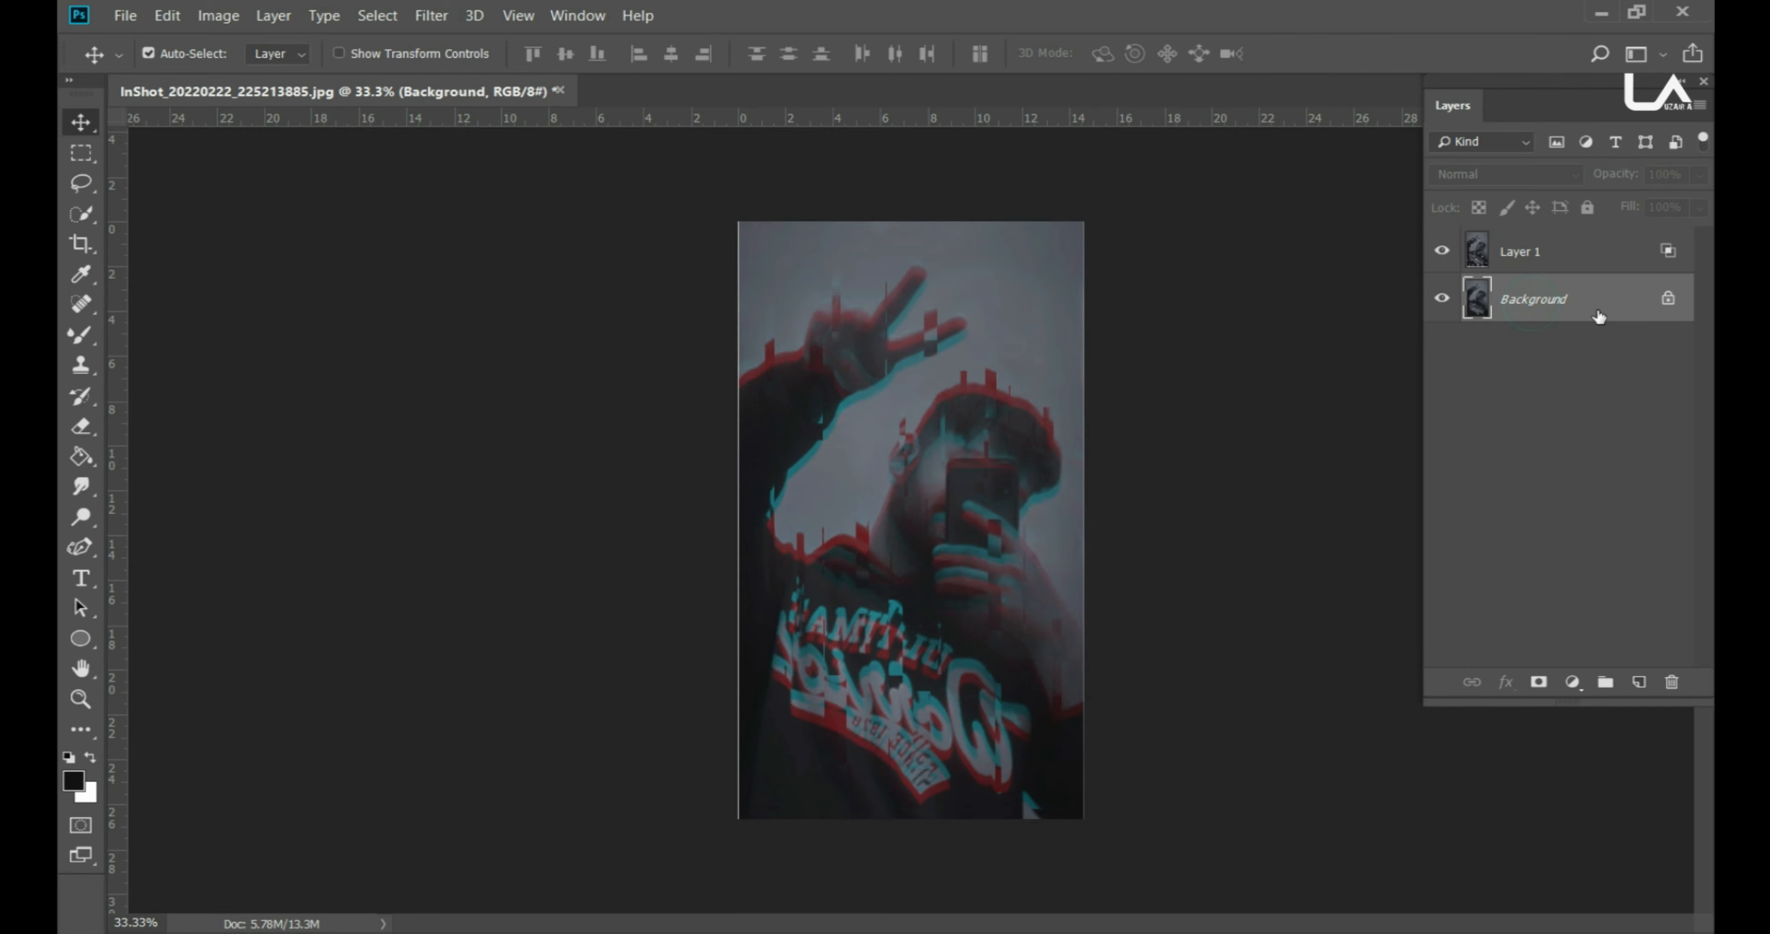
key(ctrl+j)
right_click(1551, 300)
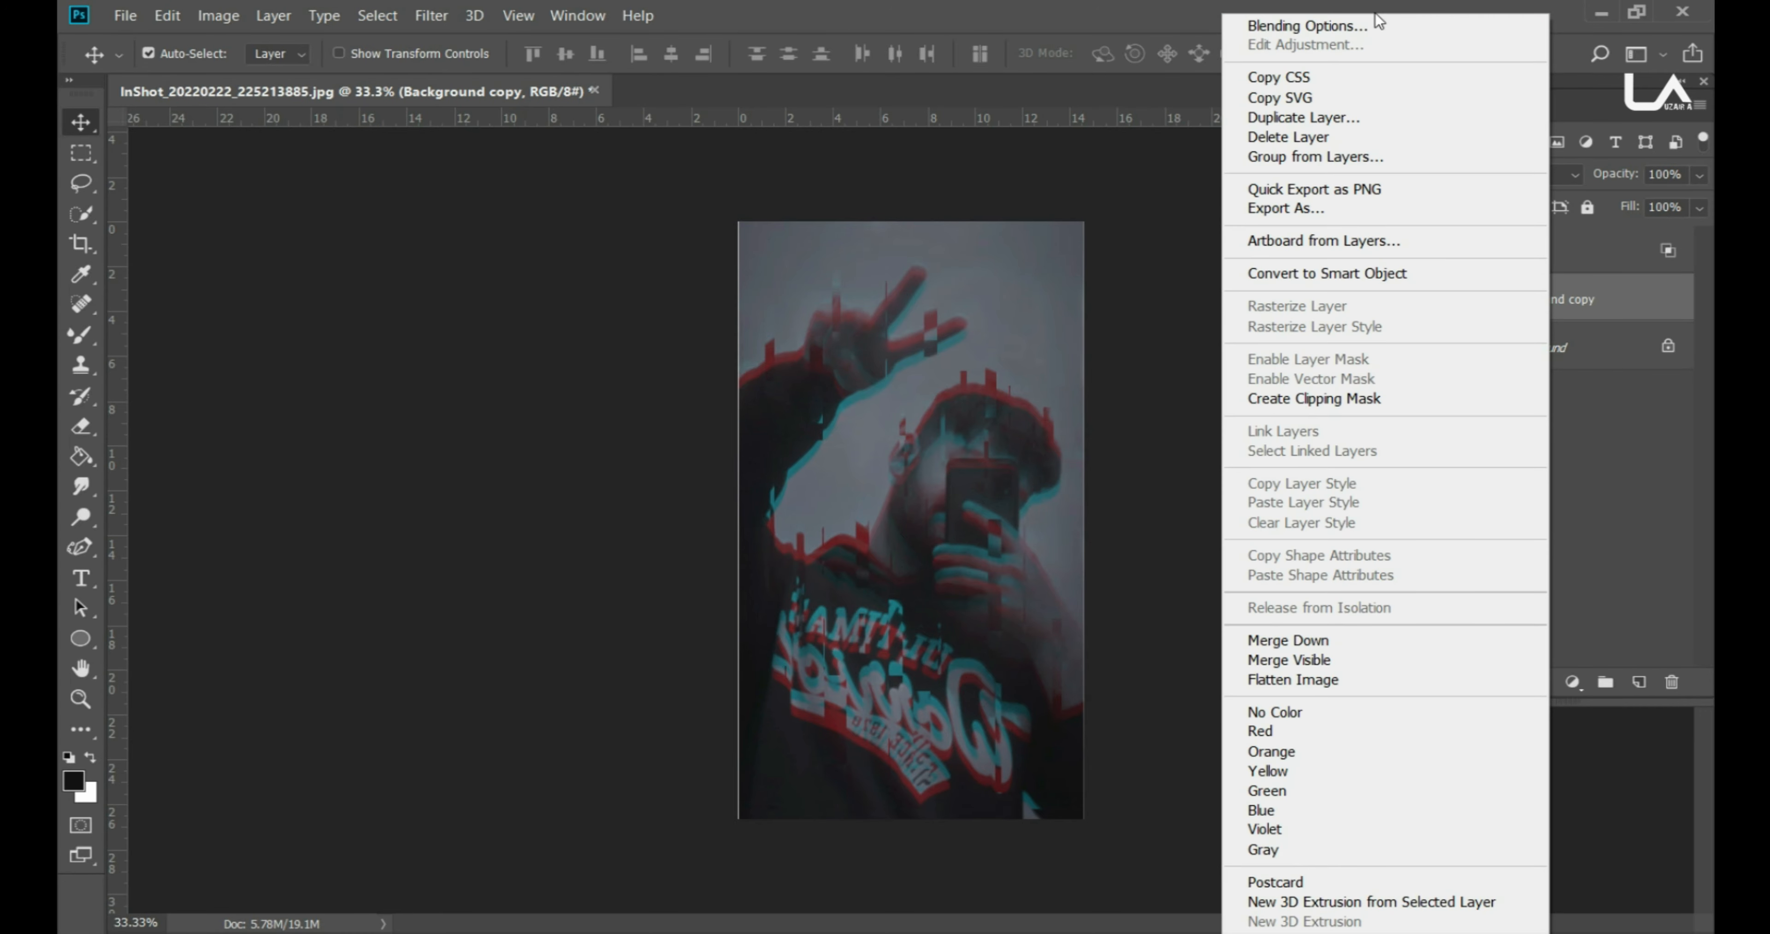
click(1373, 28)
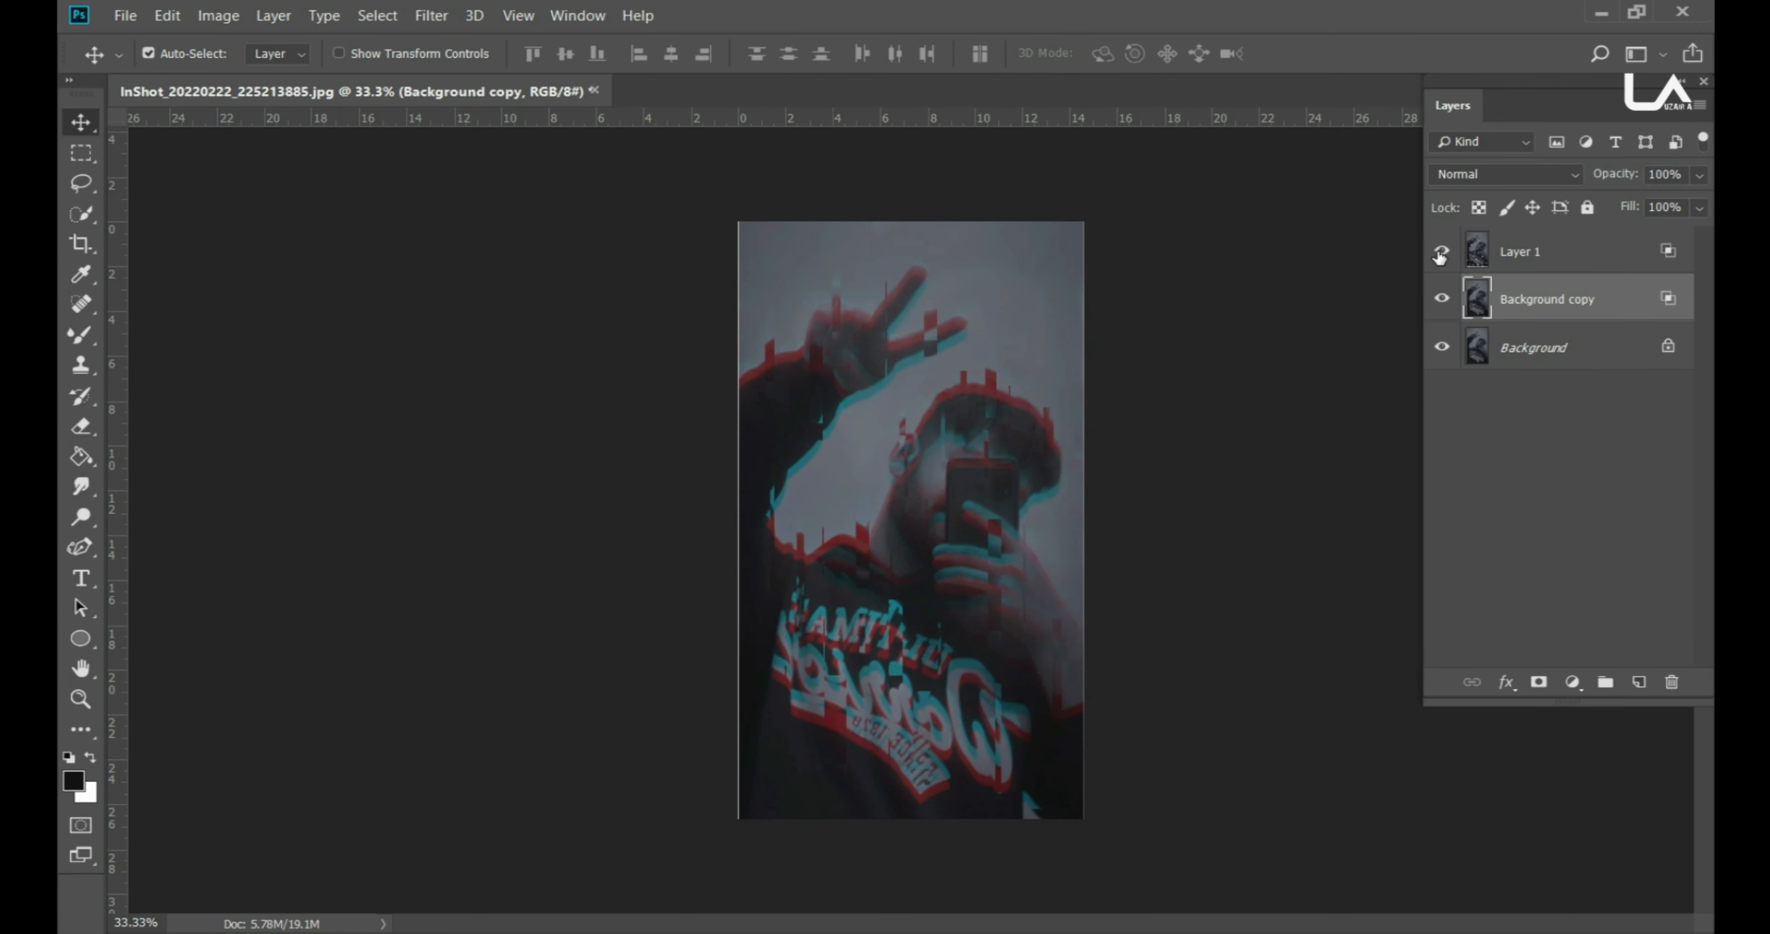
Step: Rename Layer 1 as "up" and the Background copy as "down"
double_click(1521, 253)
text(up)
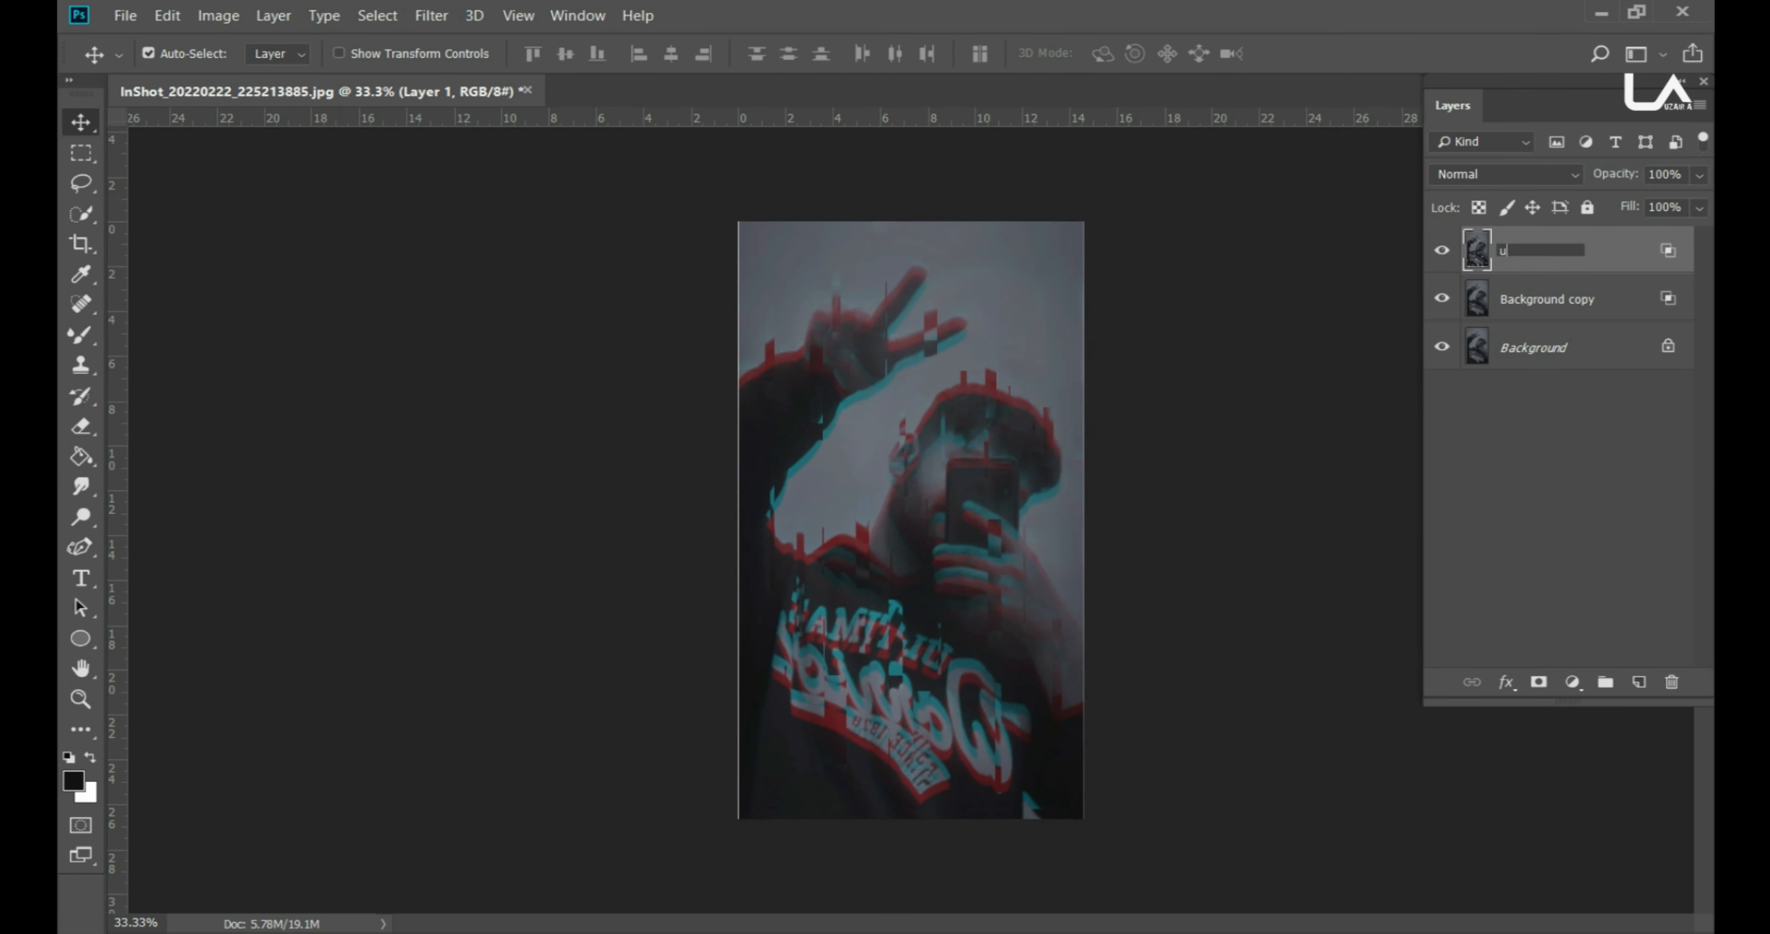
key(Return)
double_click(1525, 302)
text(down)
key(Return)
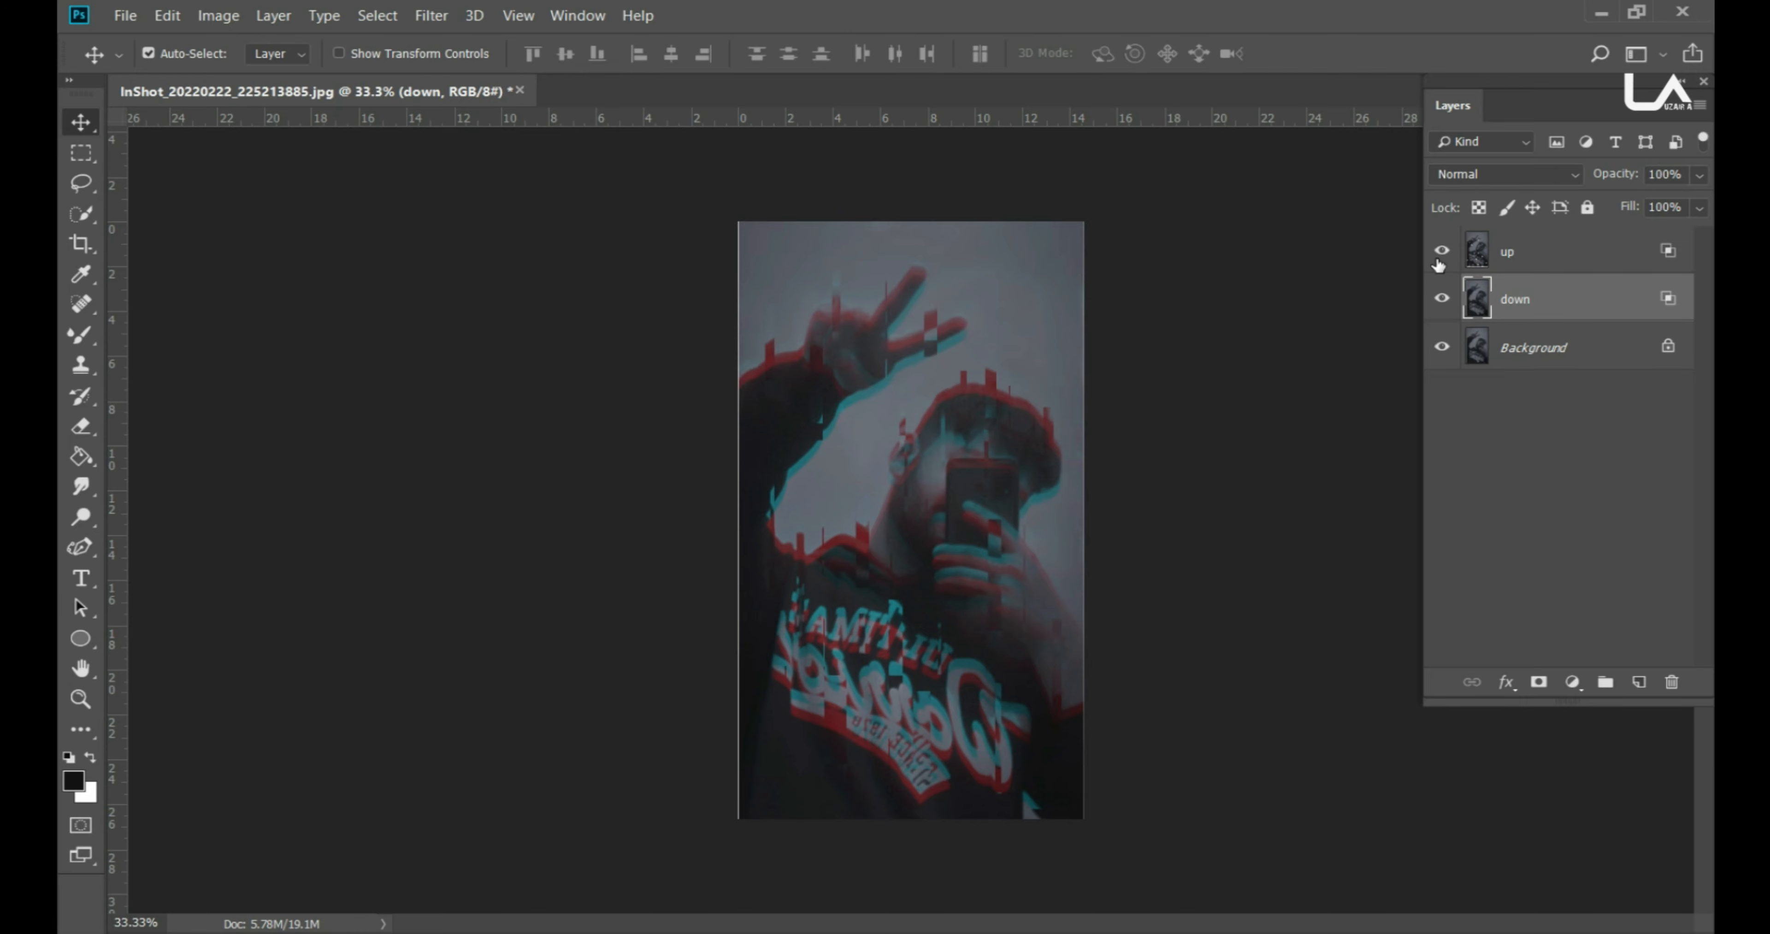
Step: Hide the "up" layer and free-transform the "down" layer to shift it slightly downward
click(1442, 253)
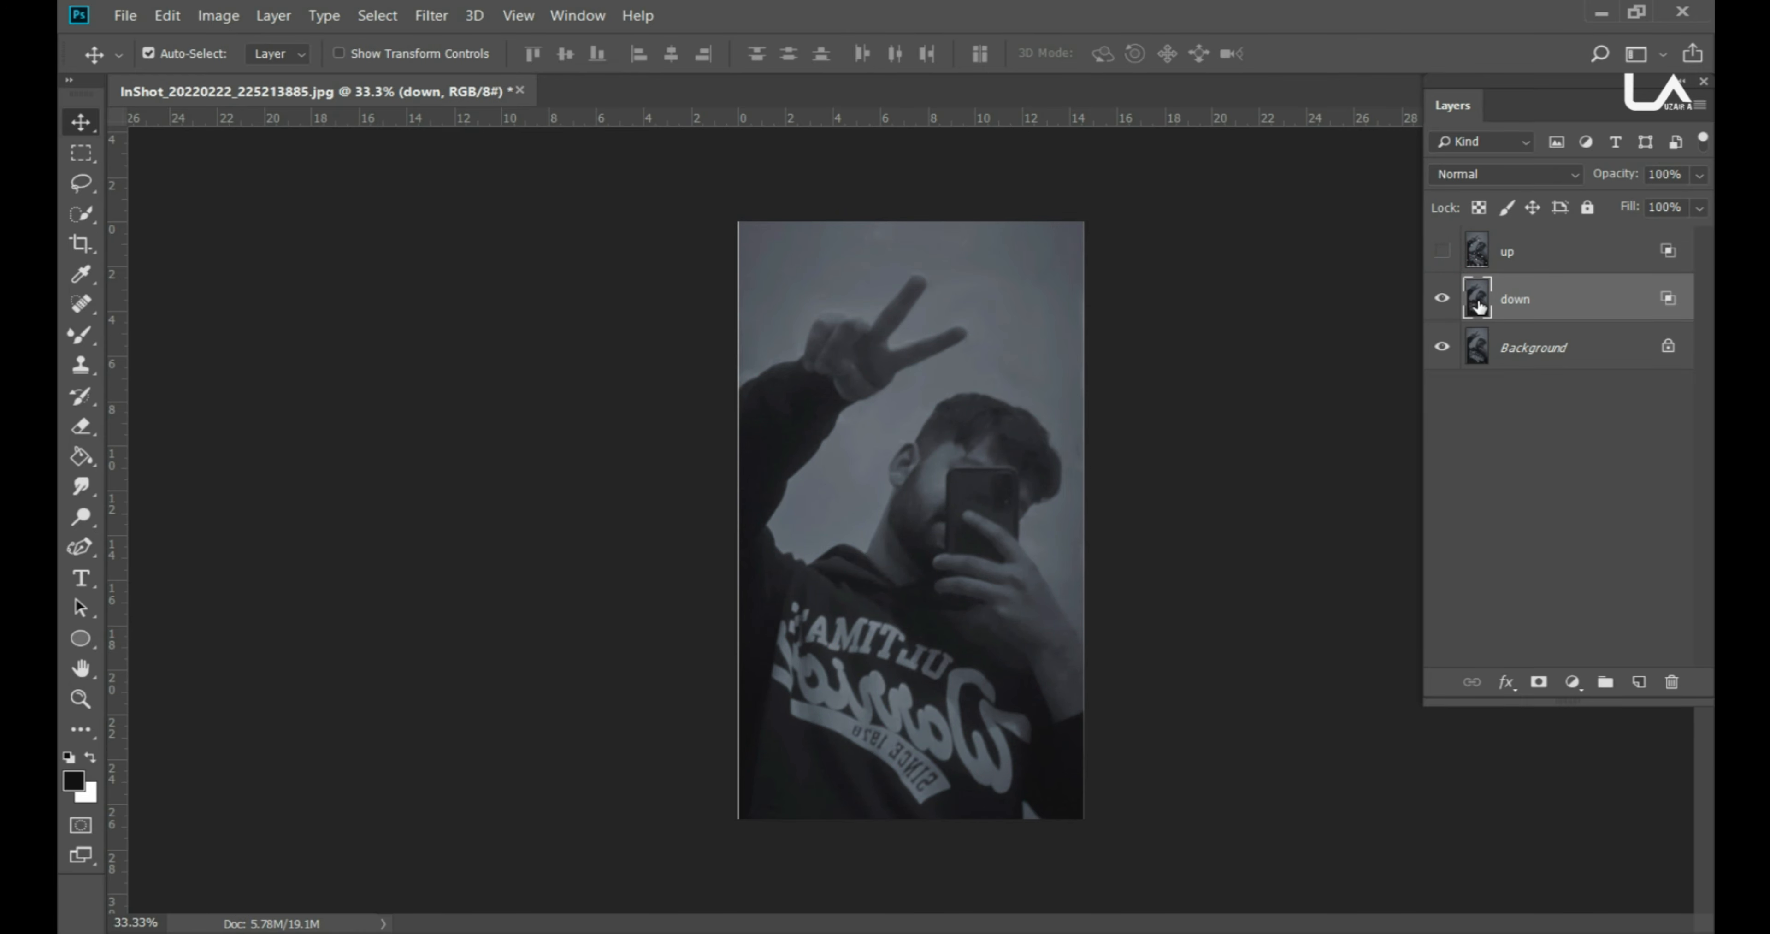
key(ctrl+t)
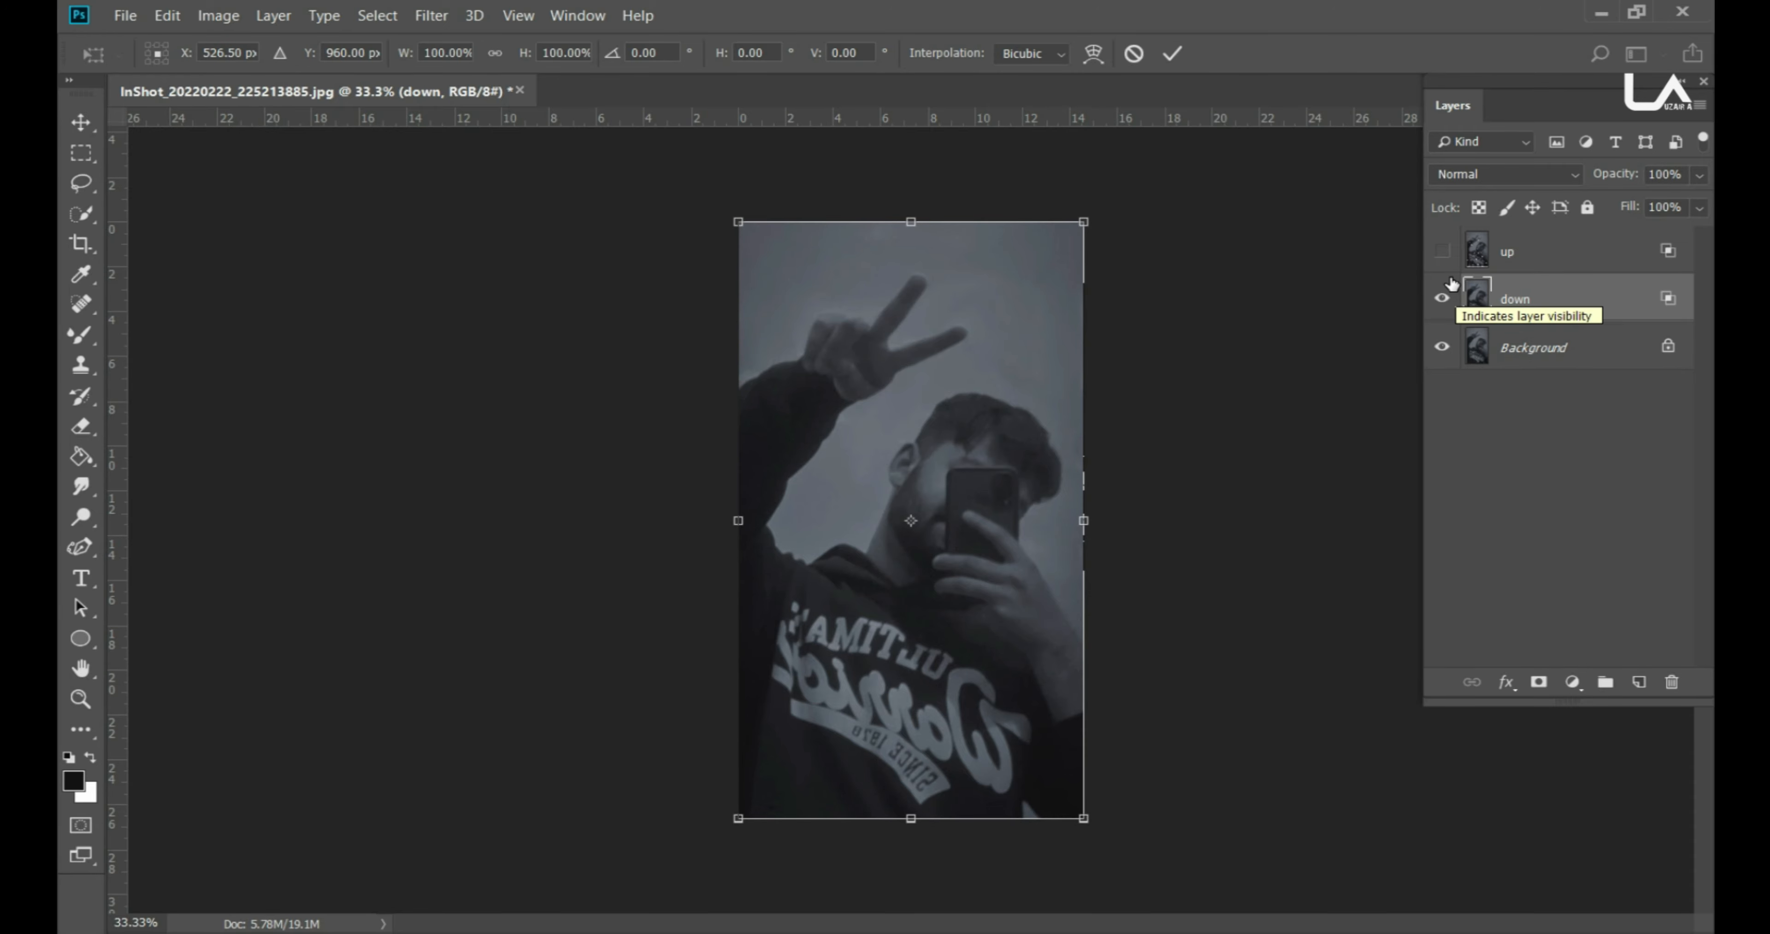
key(shift+Down)
key(shift+Down)
key(shift+Down)
key(Return)
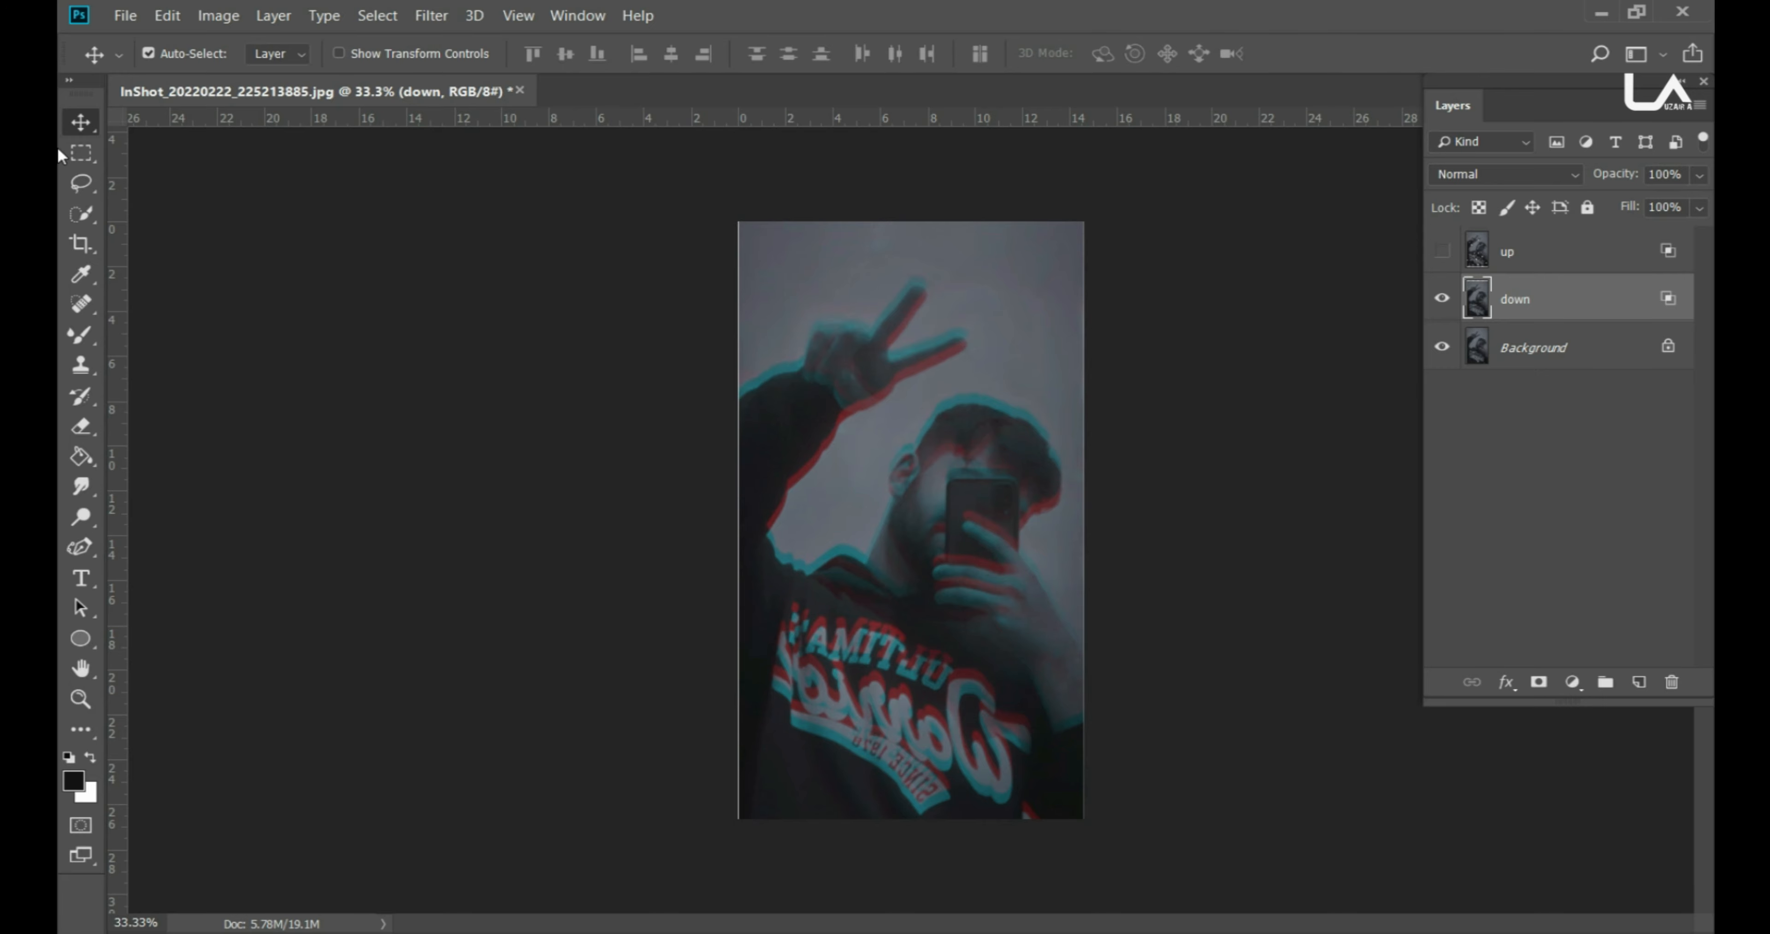
Step: Select many scattered narrow vertical strips over the man's figure on the "down" layer with the Rectangular Marquee tool
click(81, 152)
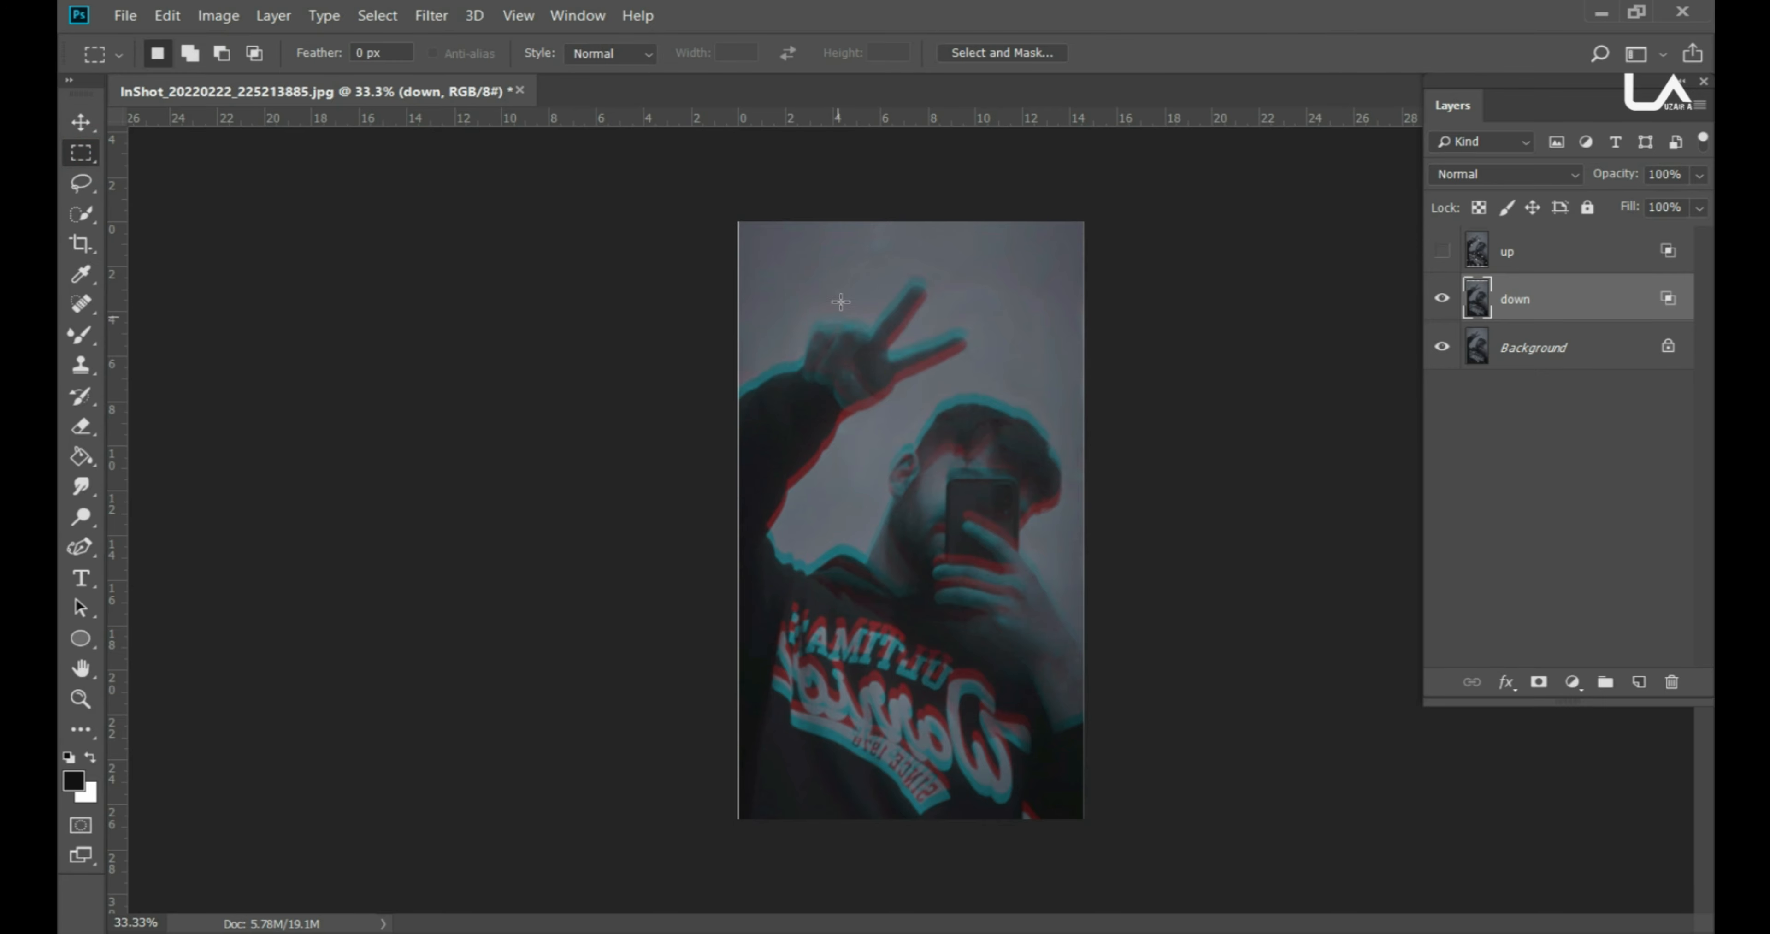
drag(845, 285, 849, 289)
drag(936, 328, 940, 401)
drag(752, 356, 821, 470)
drag(1011, 746, 1012, 818)
drag(936, 689, 939, 784)
drag(969, 423, 972, 513)
drag(845, 352, 937, 468)
drag(874, 374, 884, 401)
drag(914, 559, 923, 600)
drag(968, 543, 980, 586)
drag(961, 591, 963, 653)
drag(1060, 645, 1066, 682)
drag(1040, 752, 1050, 803)
drag(844, 598, 845, 628)
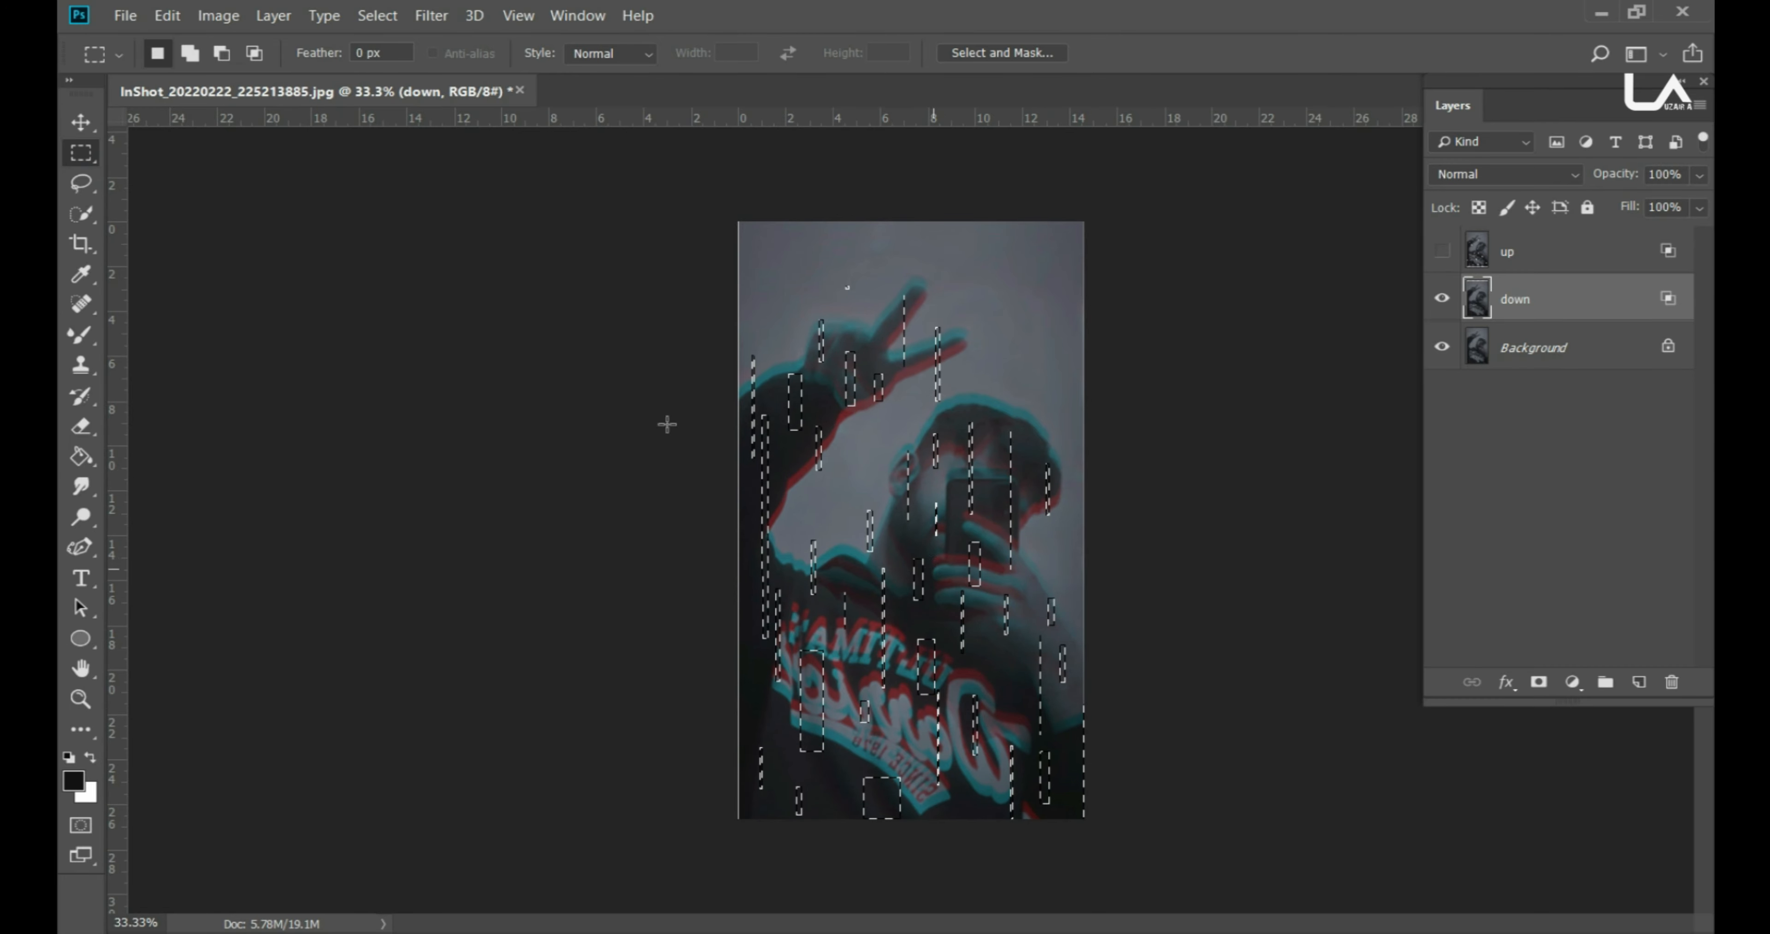
Step: Move the selected vertical strips of the "down" layer downward and clear the selection
click(80, 122)
click(795, 398)
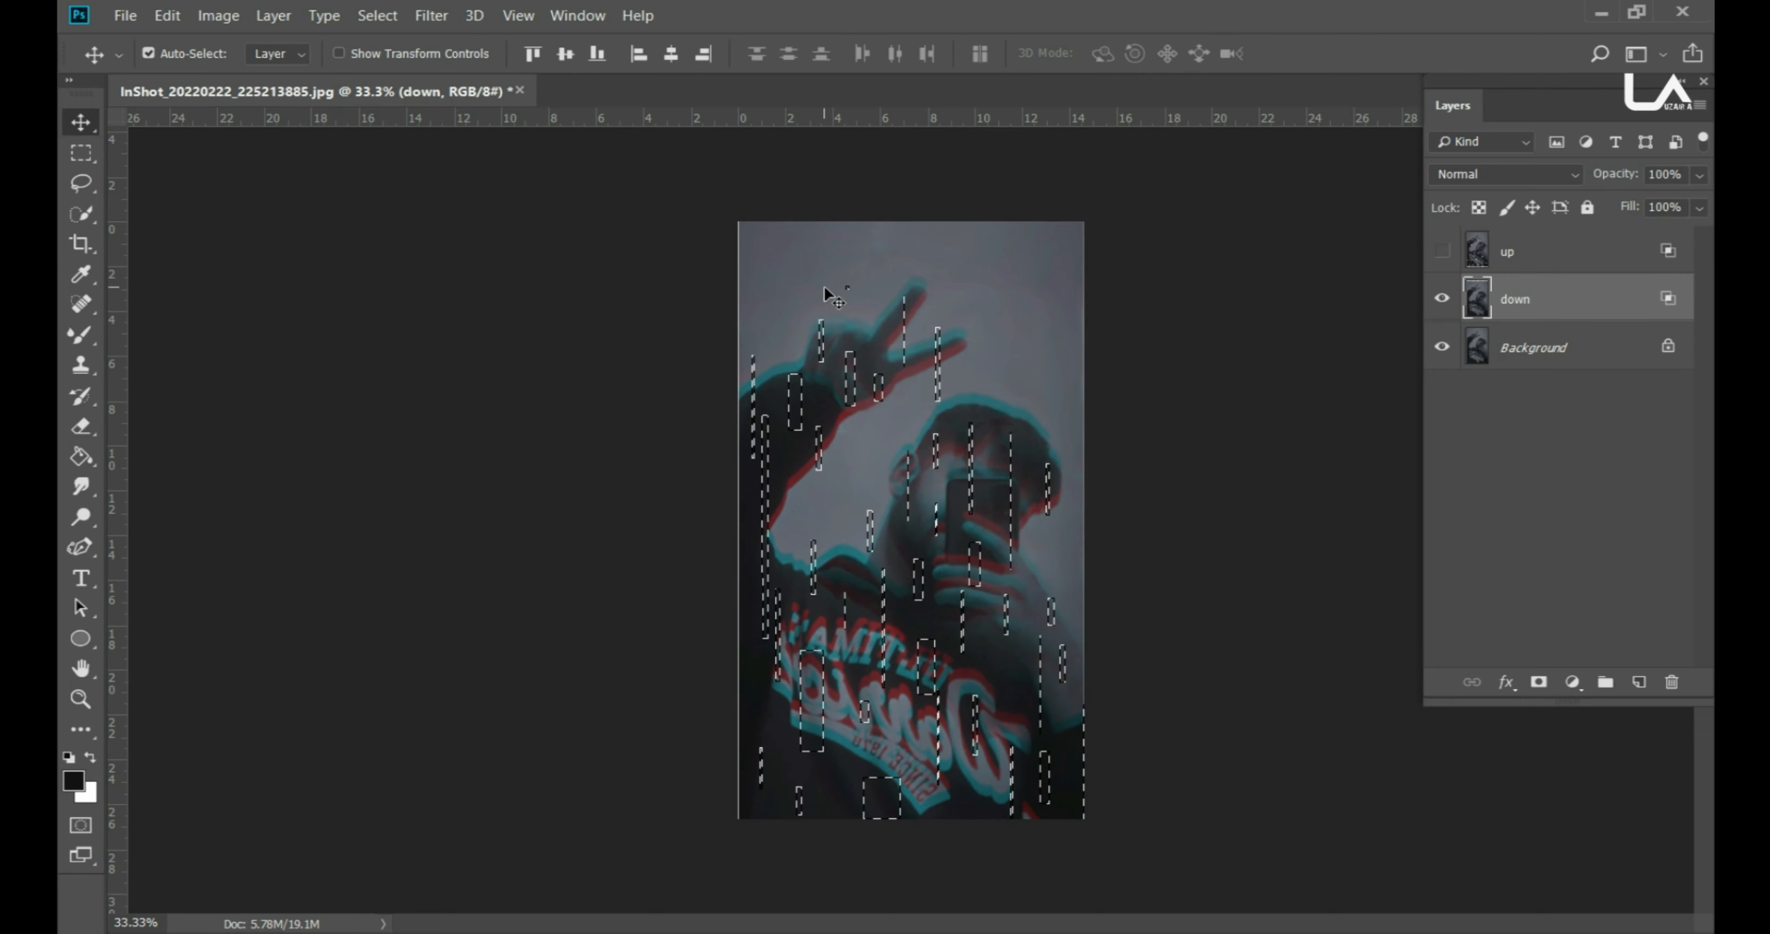
key(shift+Down)
key(shift+Down)
key(shift+Down)
key(shift+Down)
key(shift+Down)
key(shift+Down)
key(shift+Down)
key(ctrl+d)
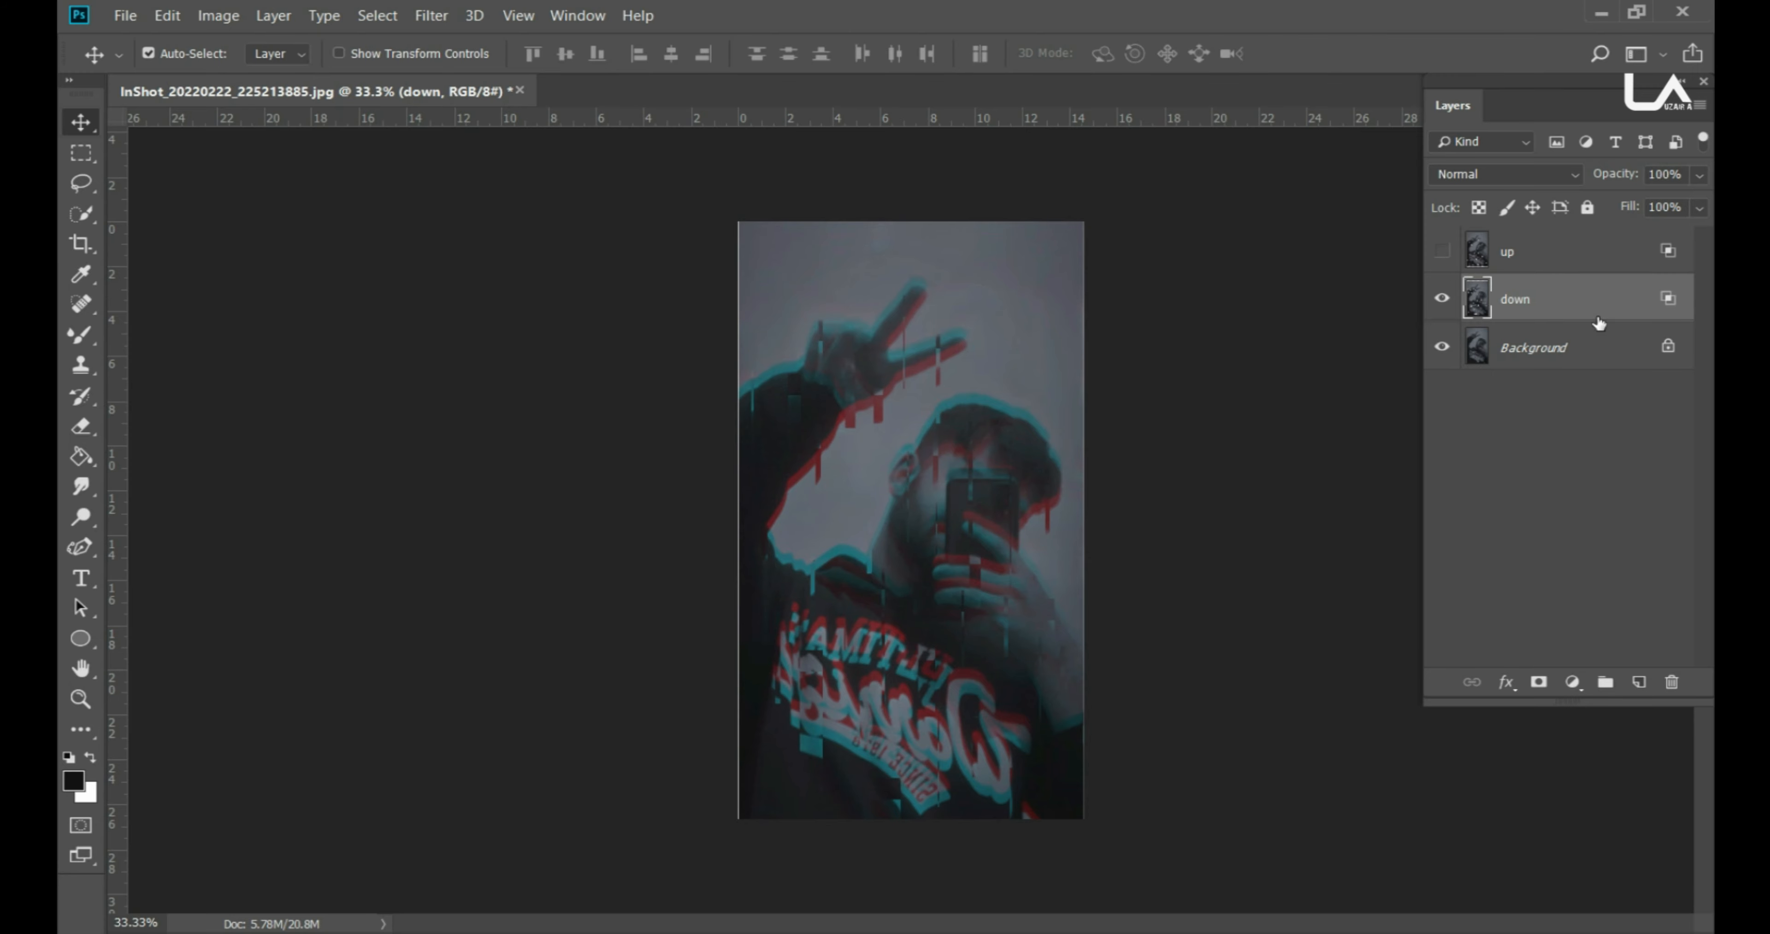
Step: Hide the "down" layer, then duplicate the Background layer with the red channel disabled in the copy's blending options
click(1557, 338)
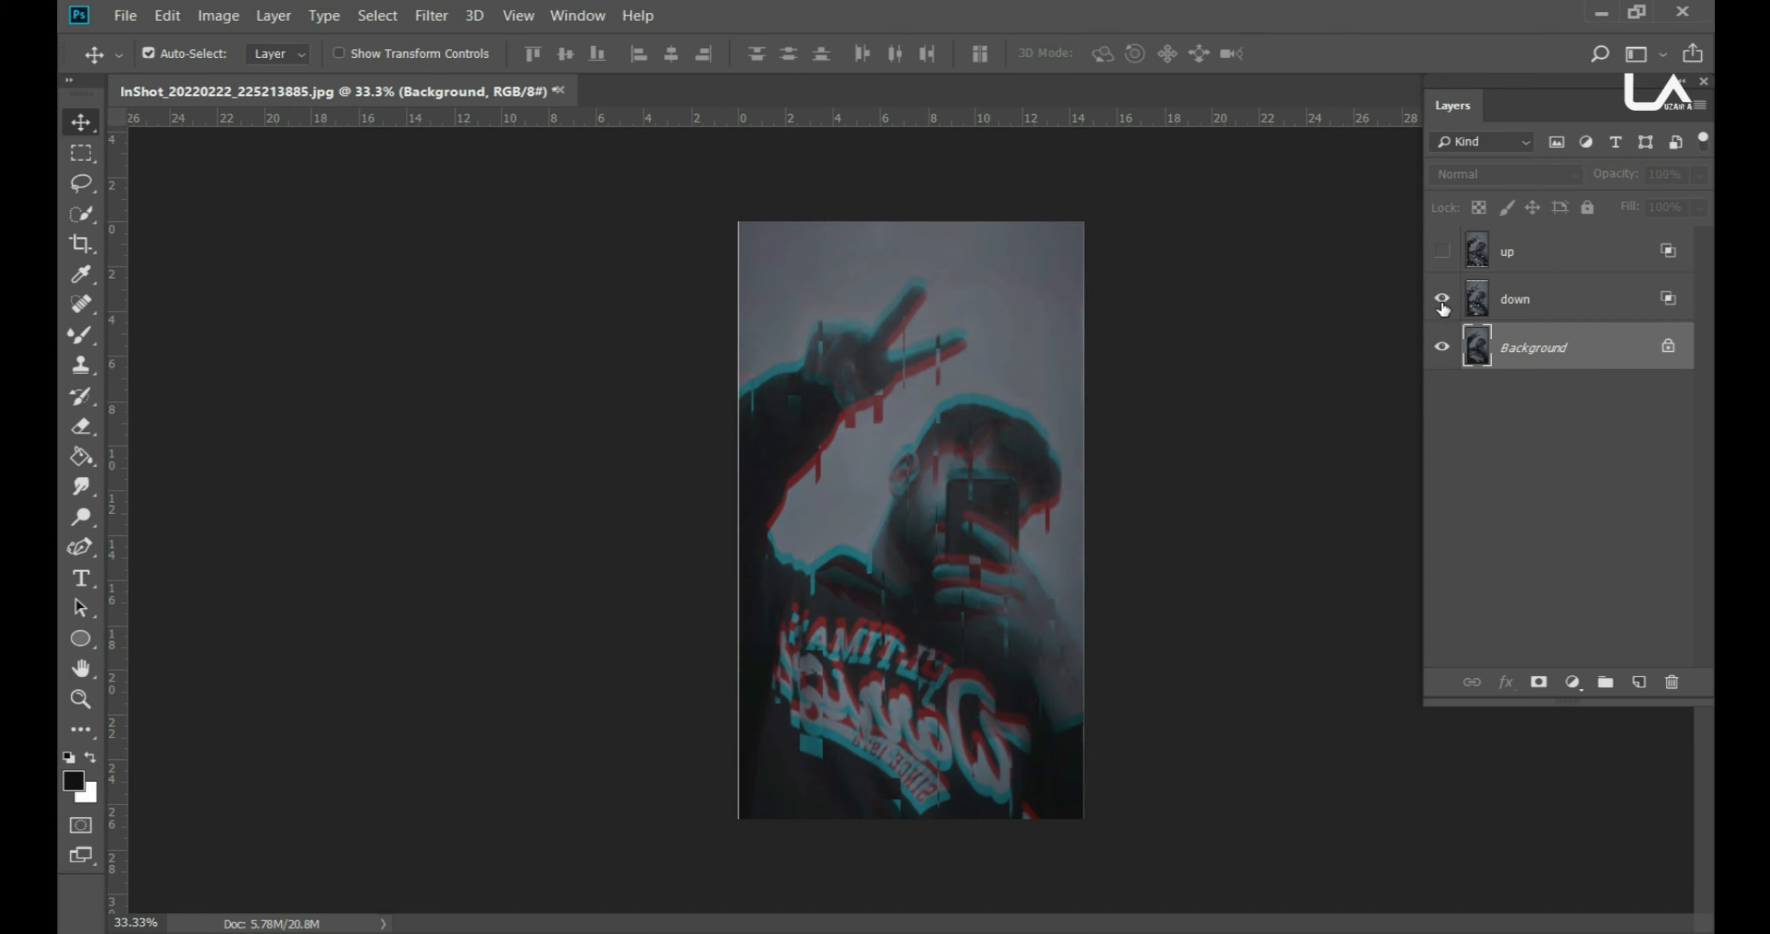
click(1442, 302)
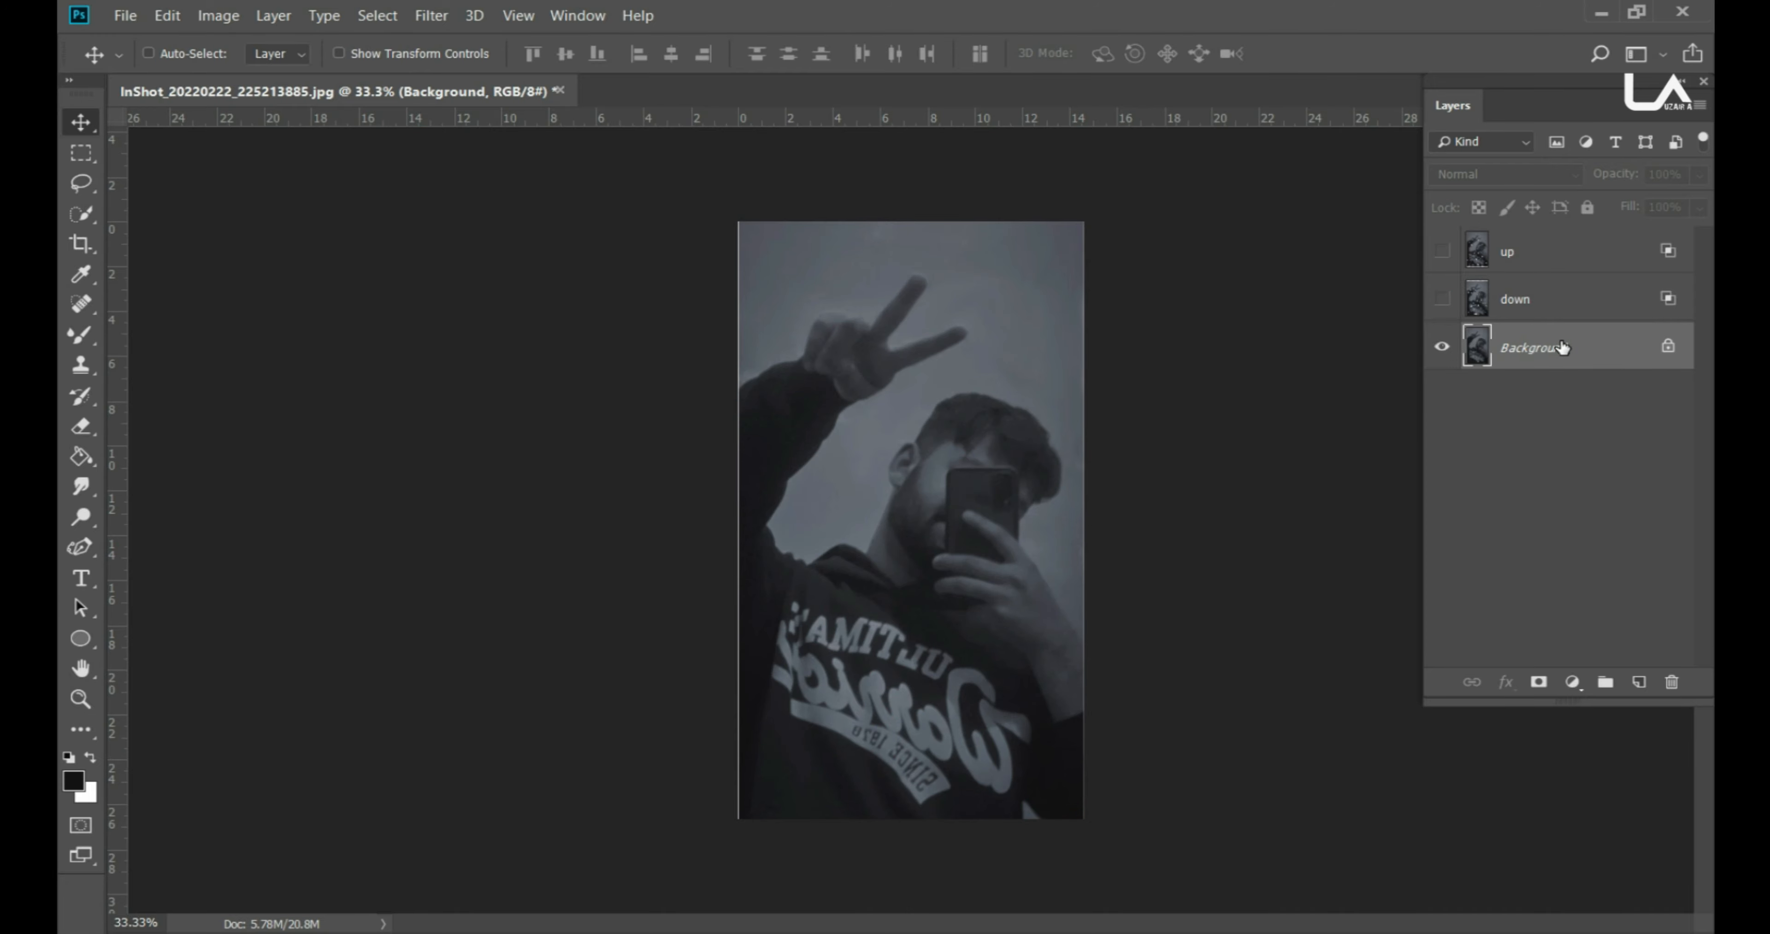
key(ctrl+j)
right_click(1536, 354)
click(1296, 27)
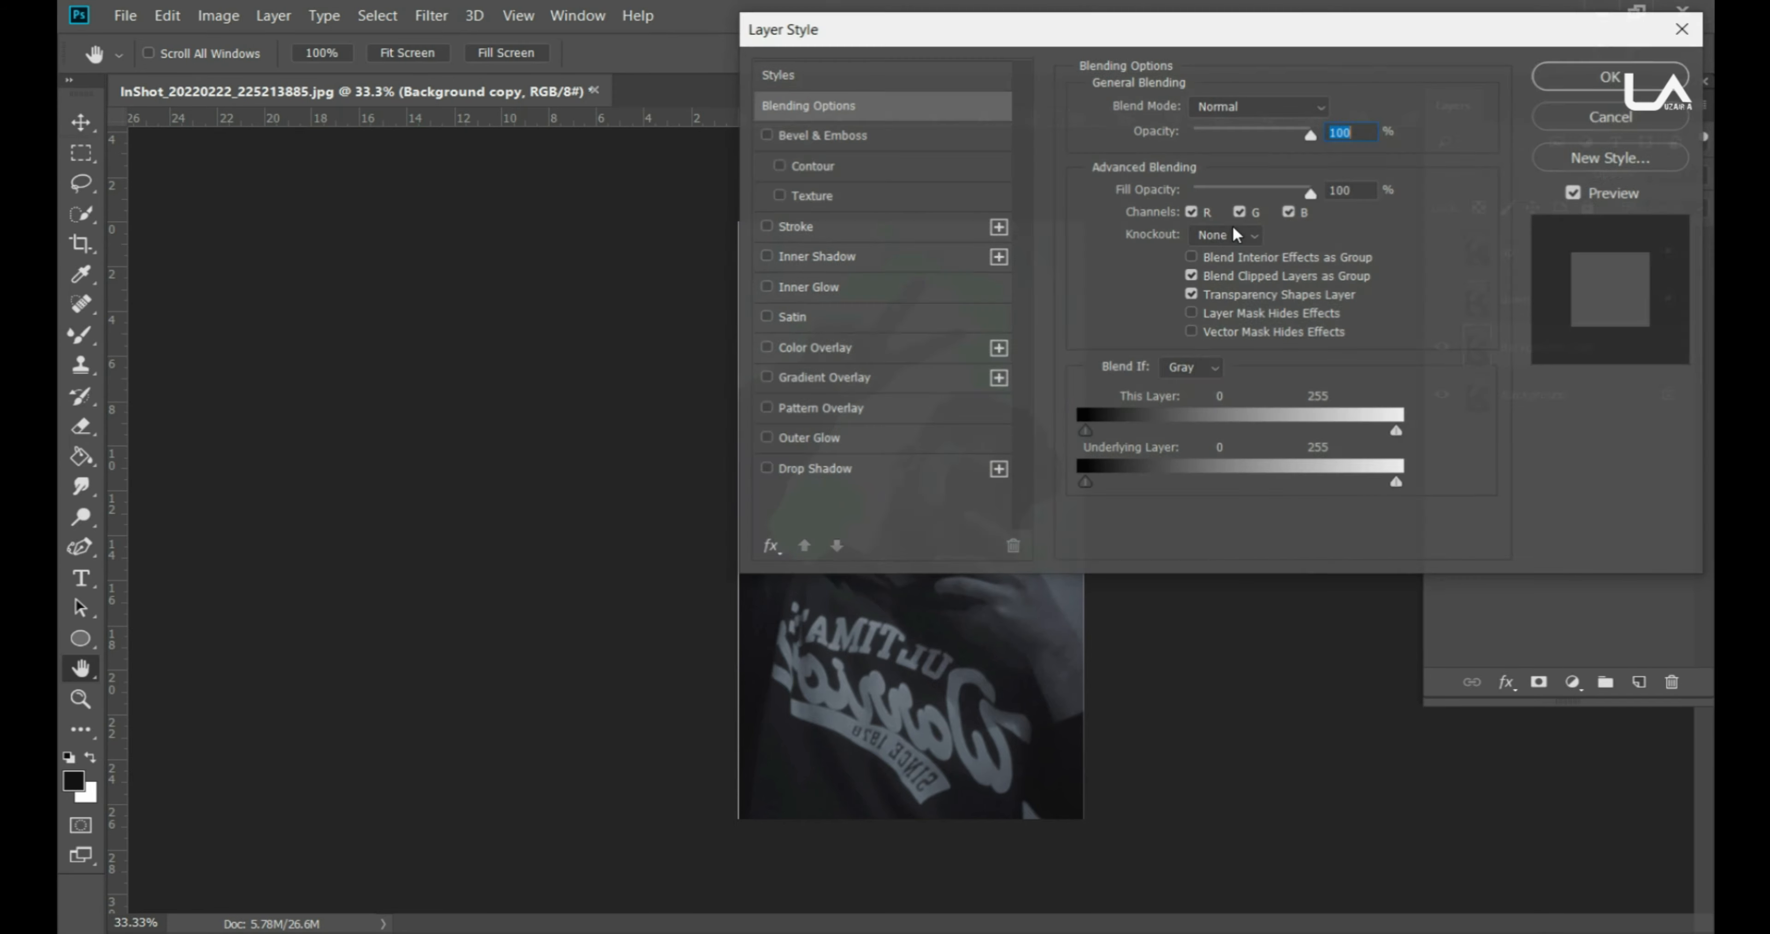
click(1190, 212)
key(Return)
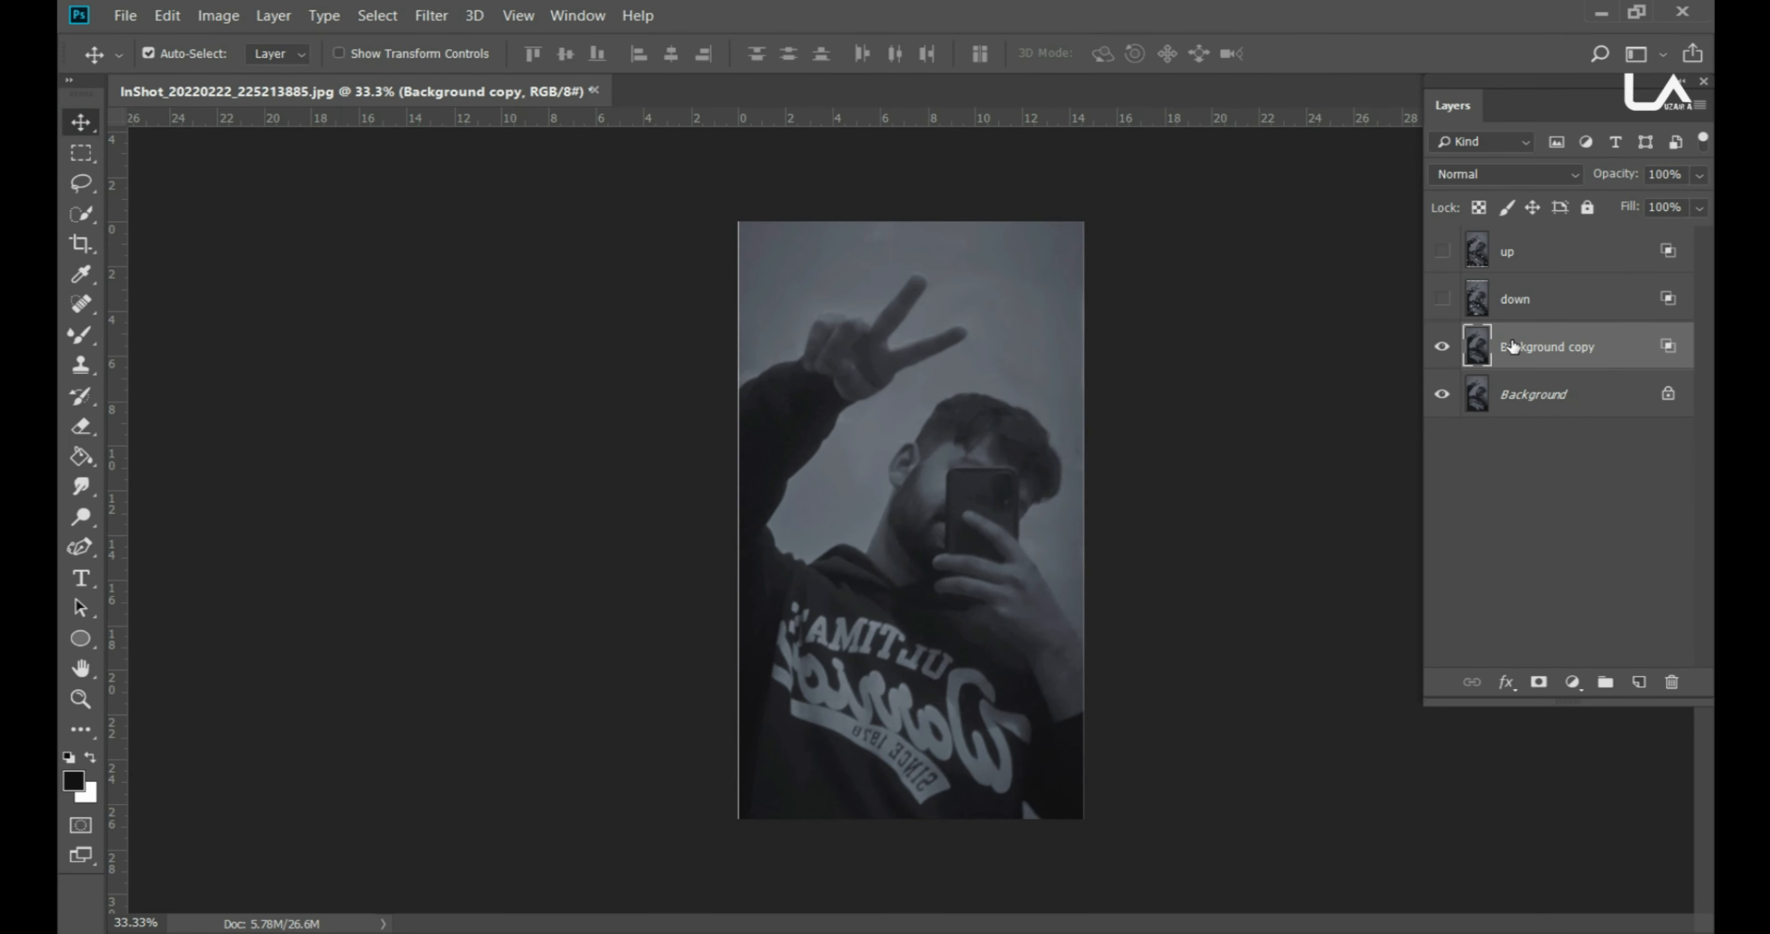
Step: Free-transform the Background copy to shift it slightly to the right
key(ctrl+t)
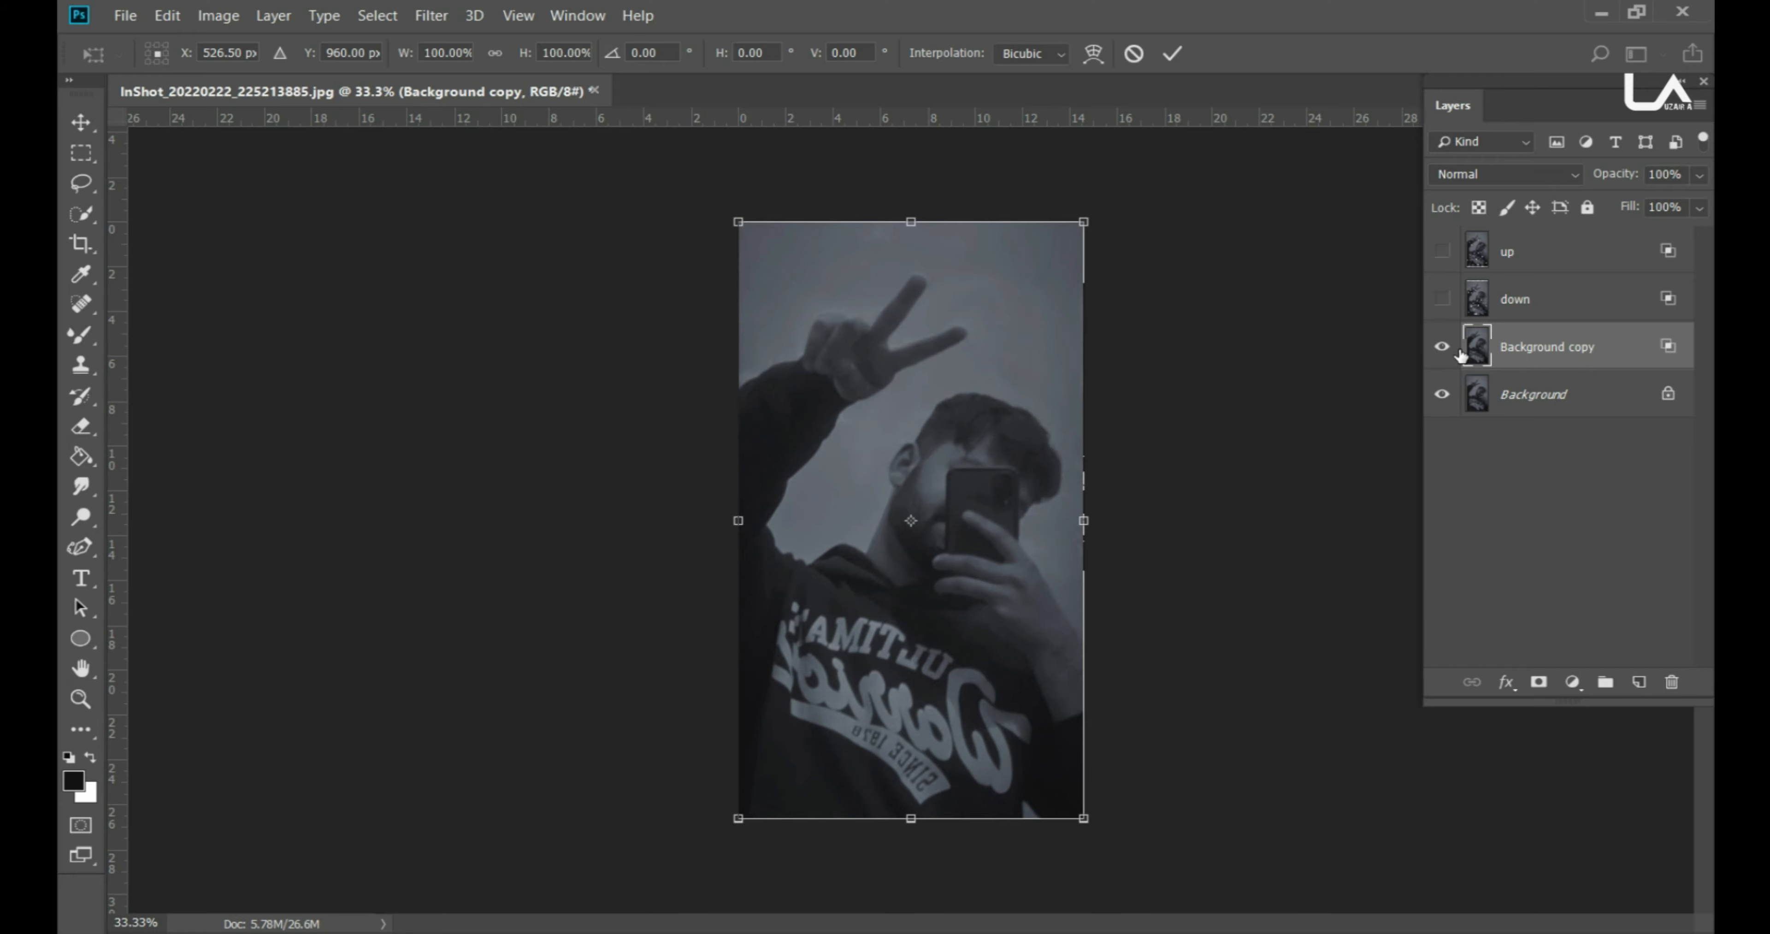
key(shift+Right)
key(shift+Right)
key(shift+Right)
key(shift+Right)
key(Return)
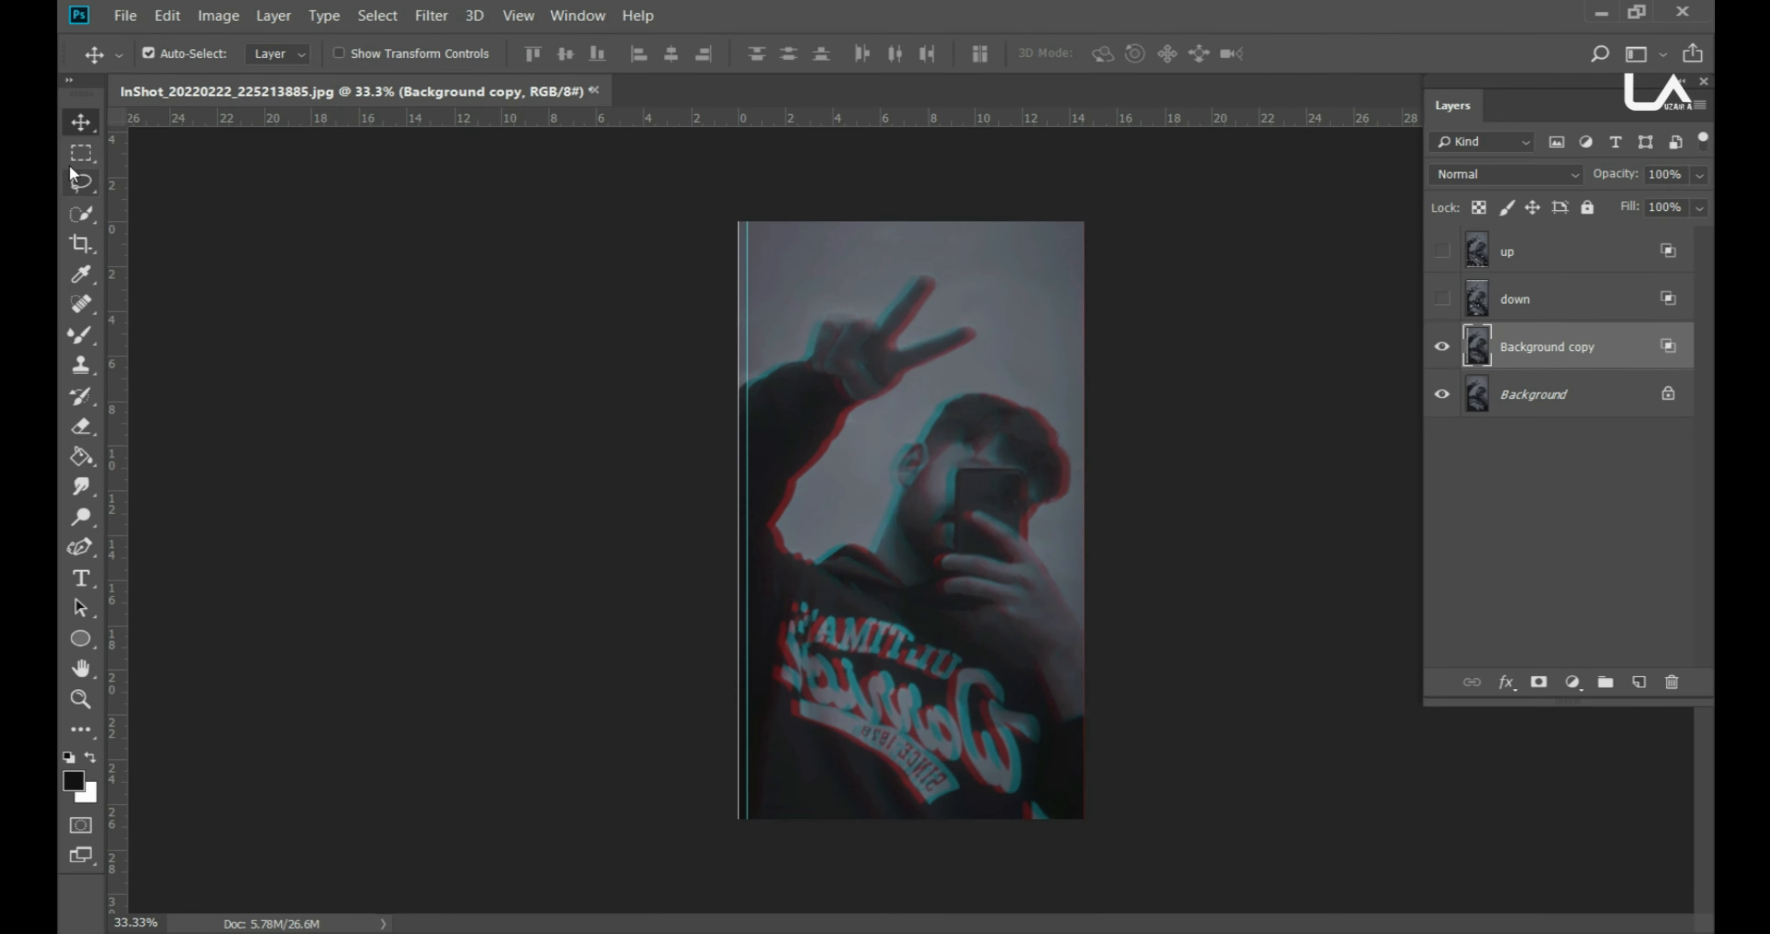
Step: Select many scattered thin horizontal strips over the man's figure on the Background copy with the Rectangular Marquee tool
key(m)
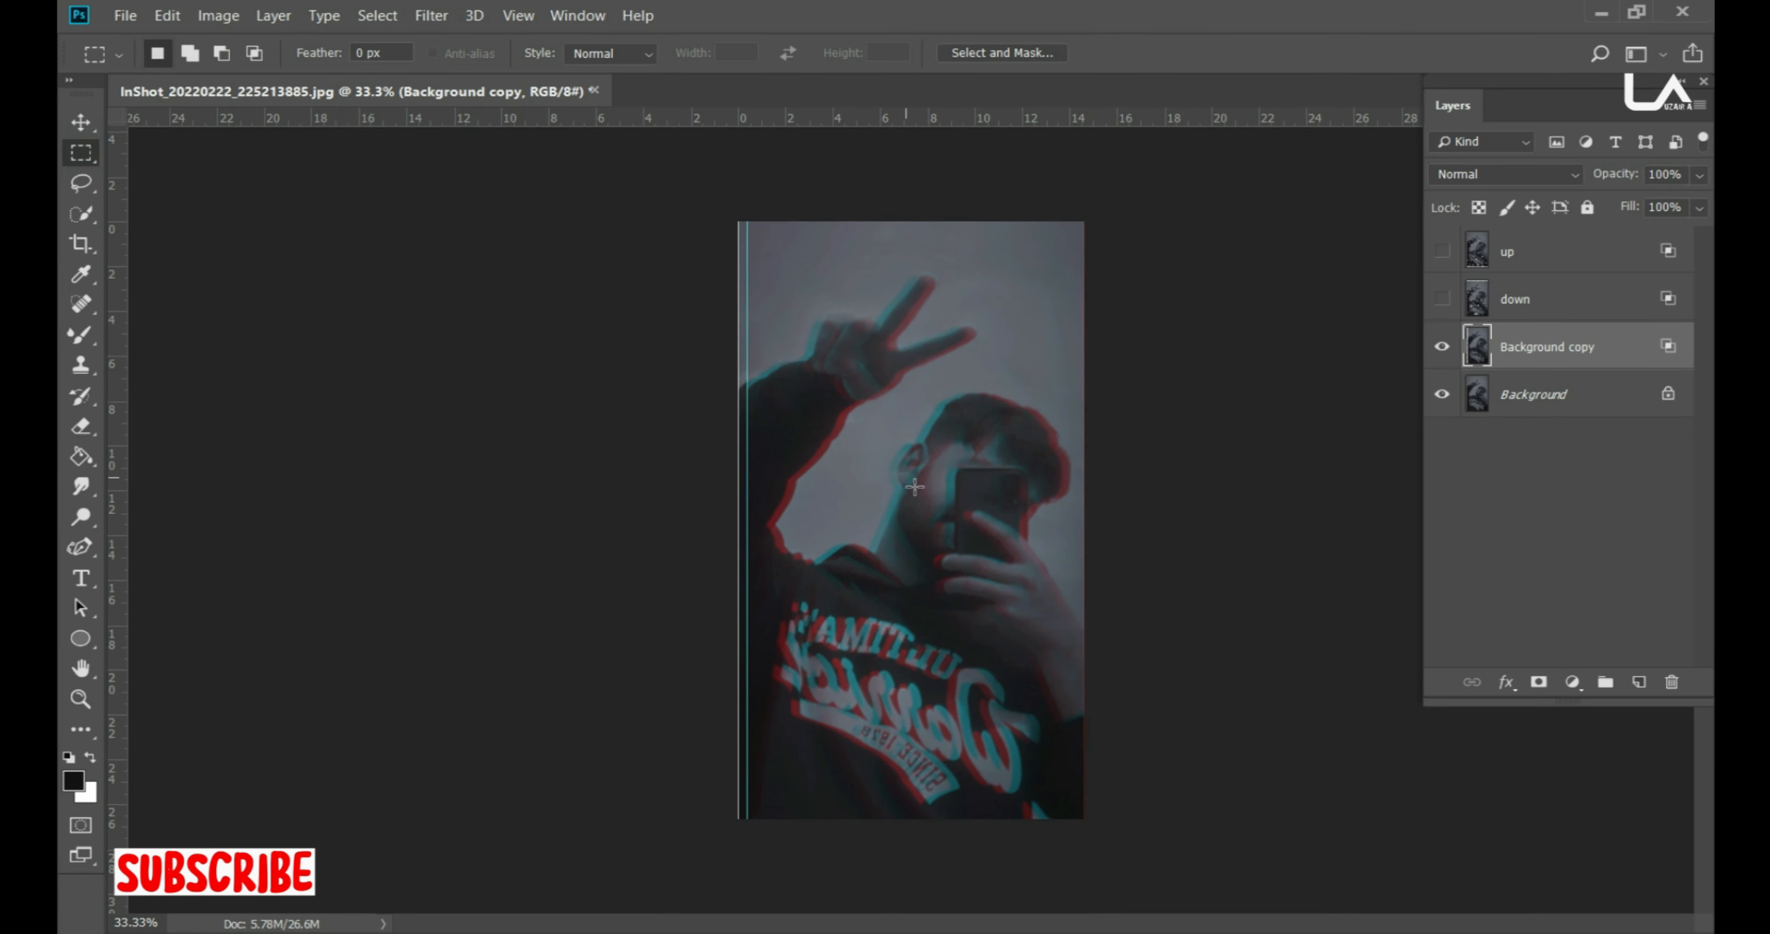
drag(885, 482, 999, 484)
drag(780, 568, 778, 563)
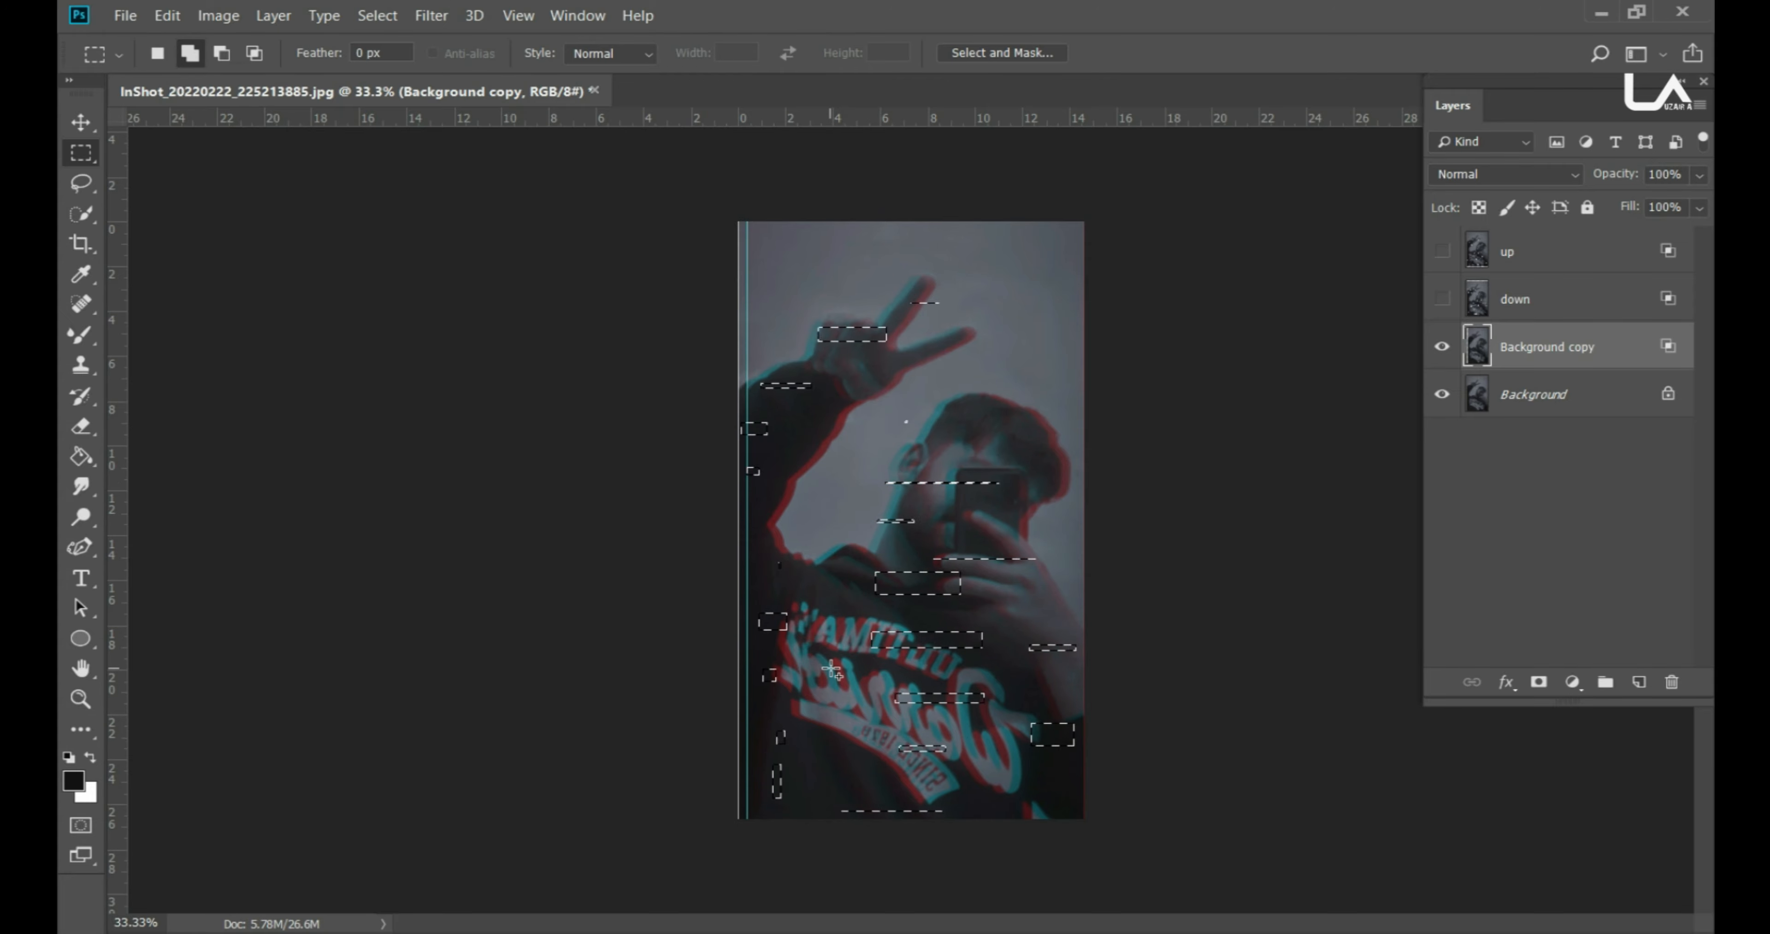
drag(916, 418, 1016, 422)
drag(802, 427, 852, 446)
drag(930, 334, 996, 338)
drag(817, 327, 887, 342)
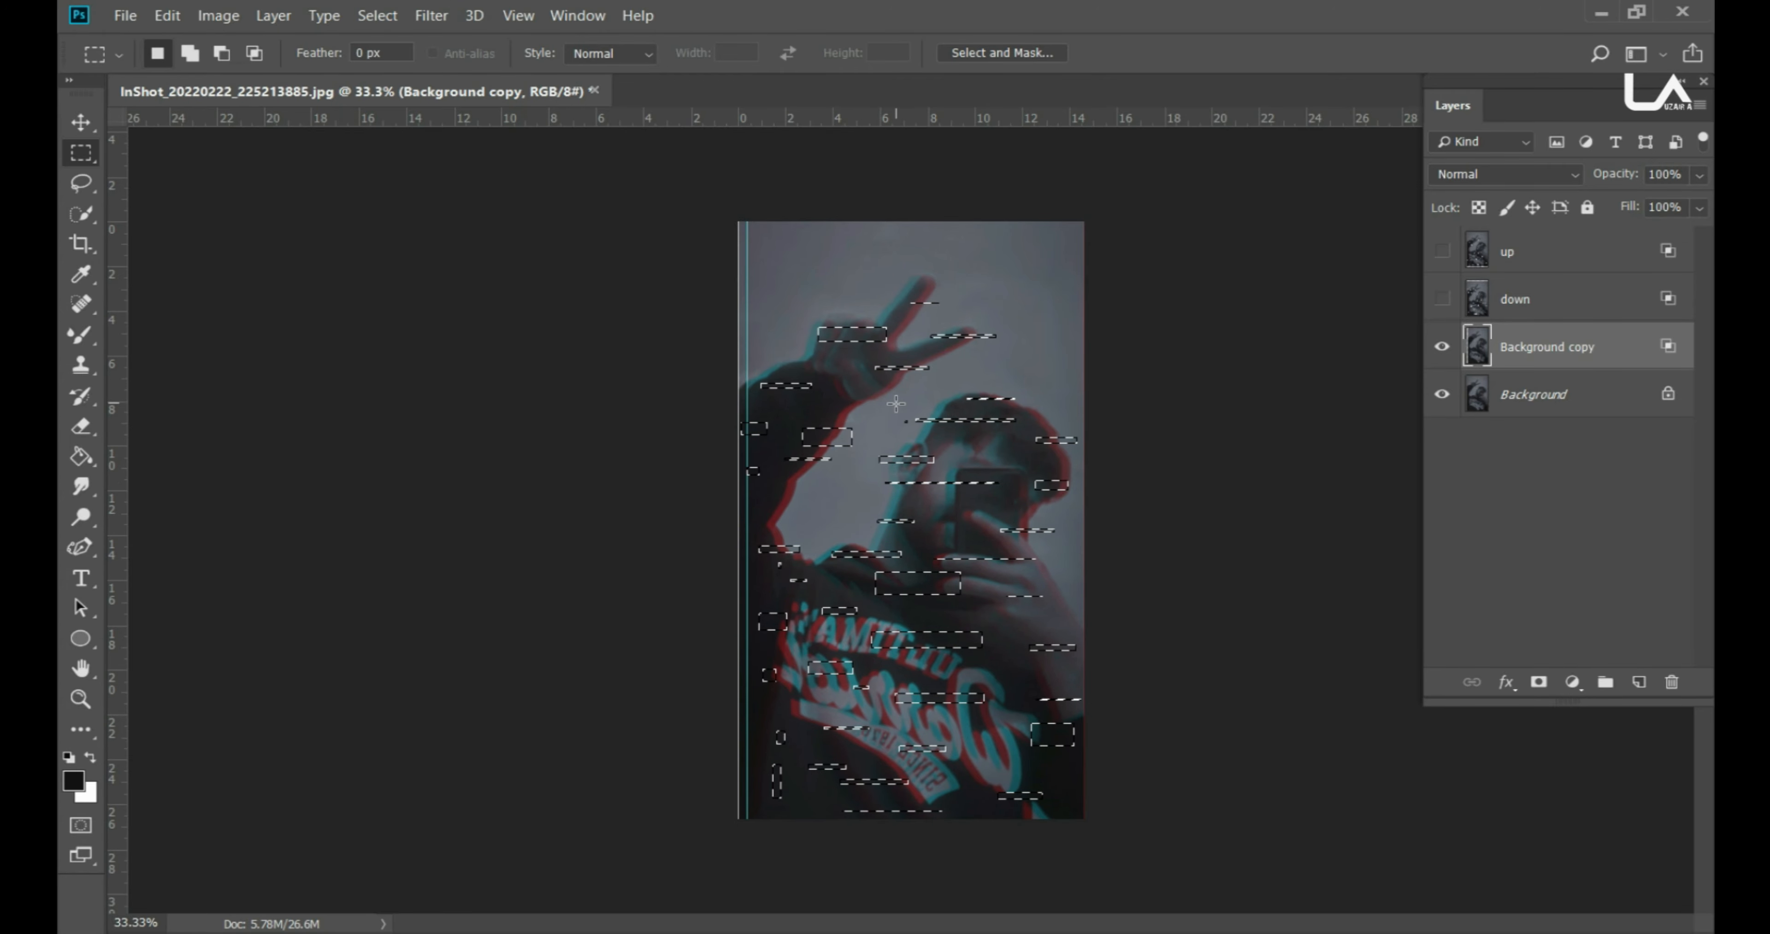
Step: Move the selected horizontal strips of the Background copy to the right and clear the selection
click(77, 124)
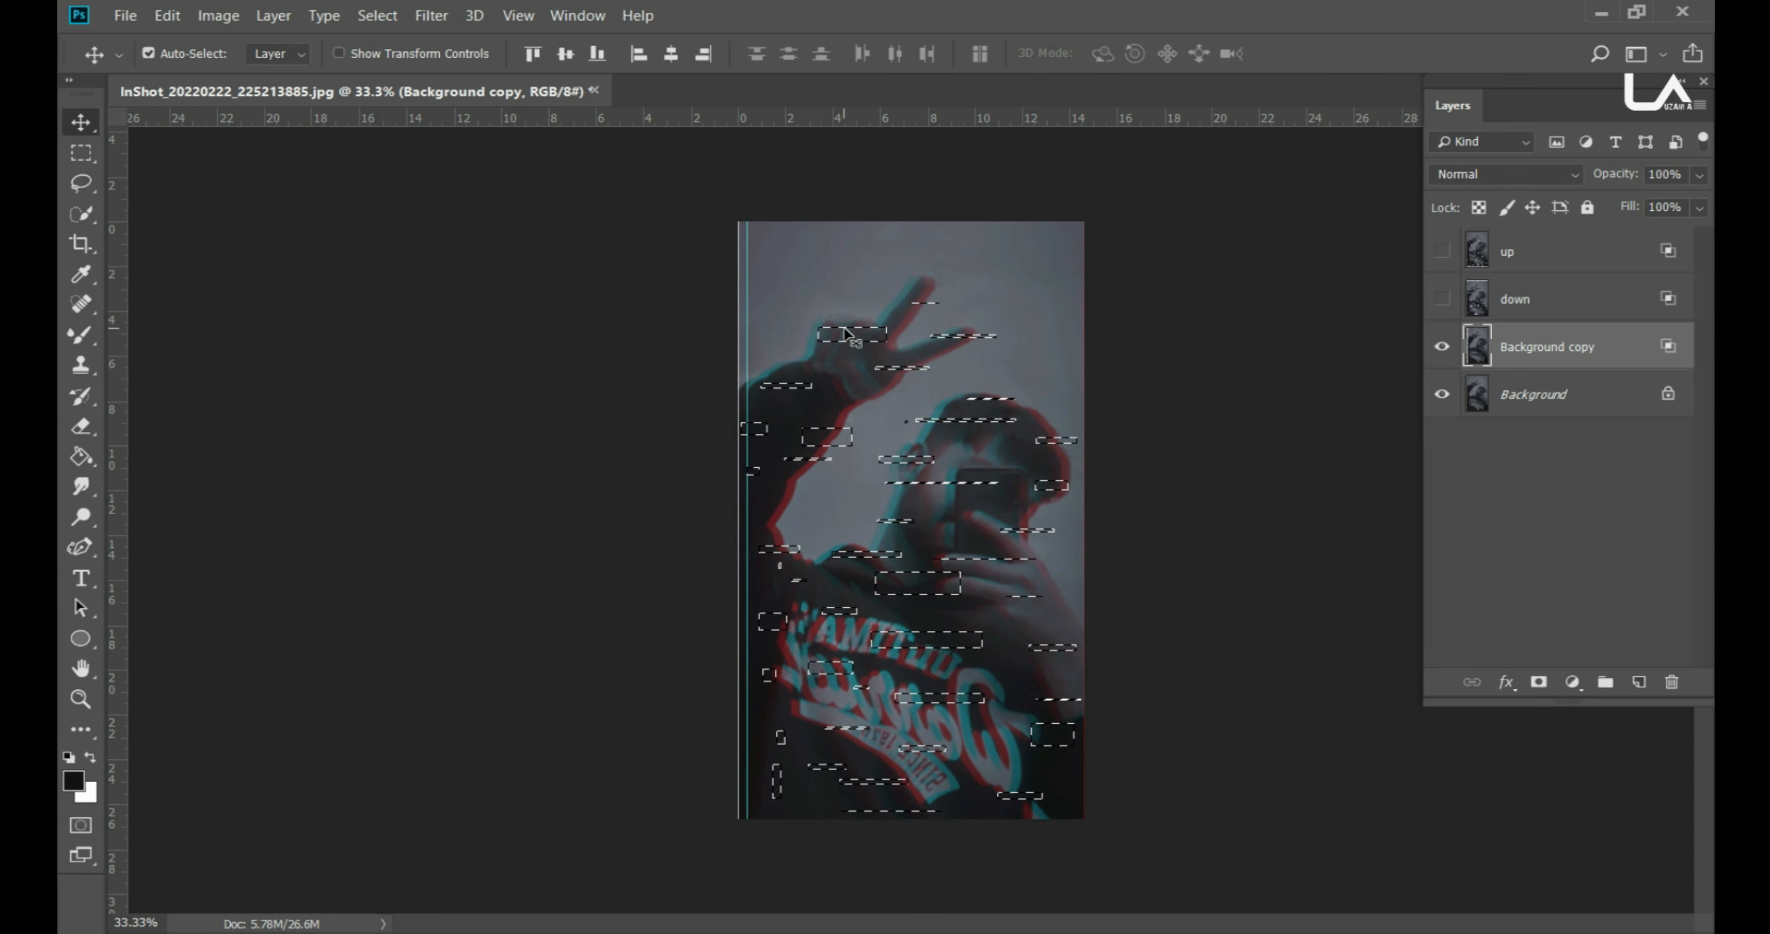
key(shift+Right)
key(shift+Right)
key(shift+Right)
key(shift+Right)
key(shift+Right)
key(shift+Right)
key(shift+Right)
key(shift+Right)
key(ctrl+d)
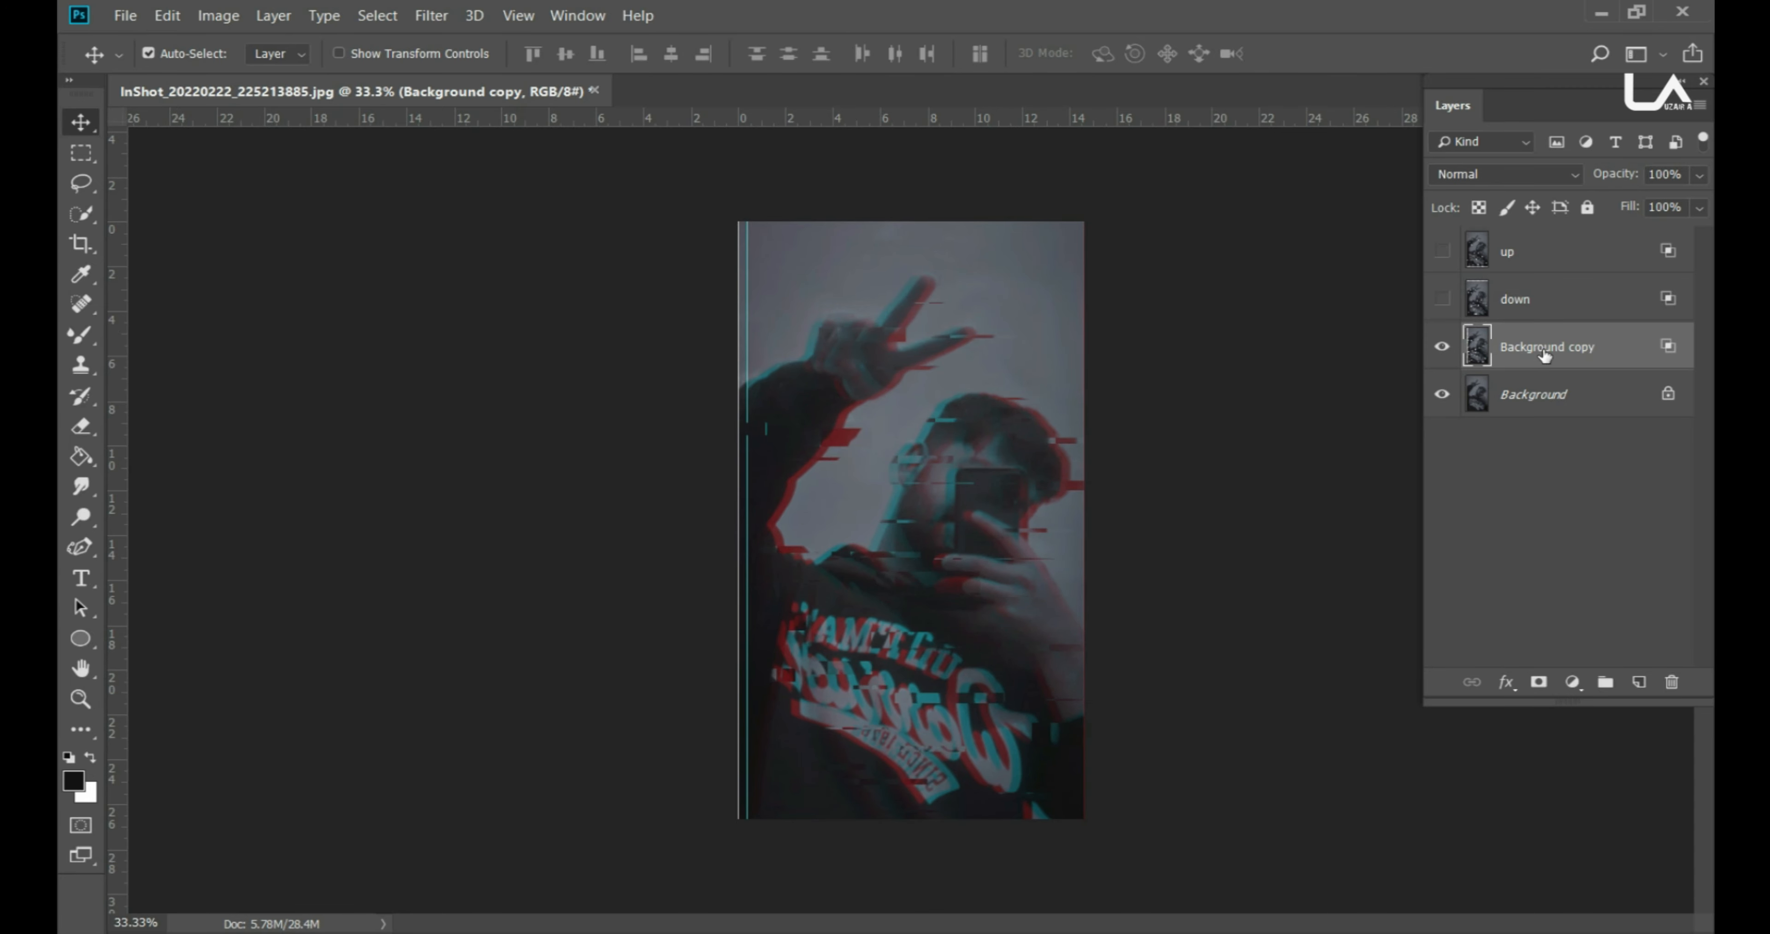
Step: Rename the Background copy as "right", hide it and make the Background layer active
double_click(1544, 350)
text(right)
click(1526, 394)
click(1443, 347)
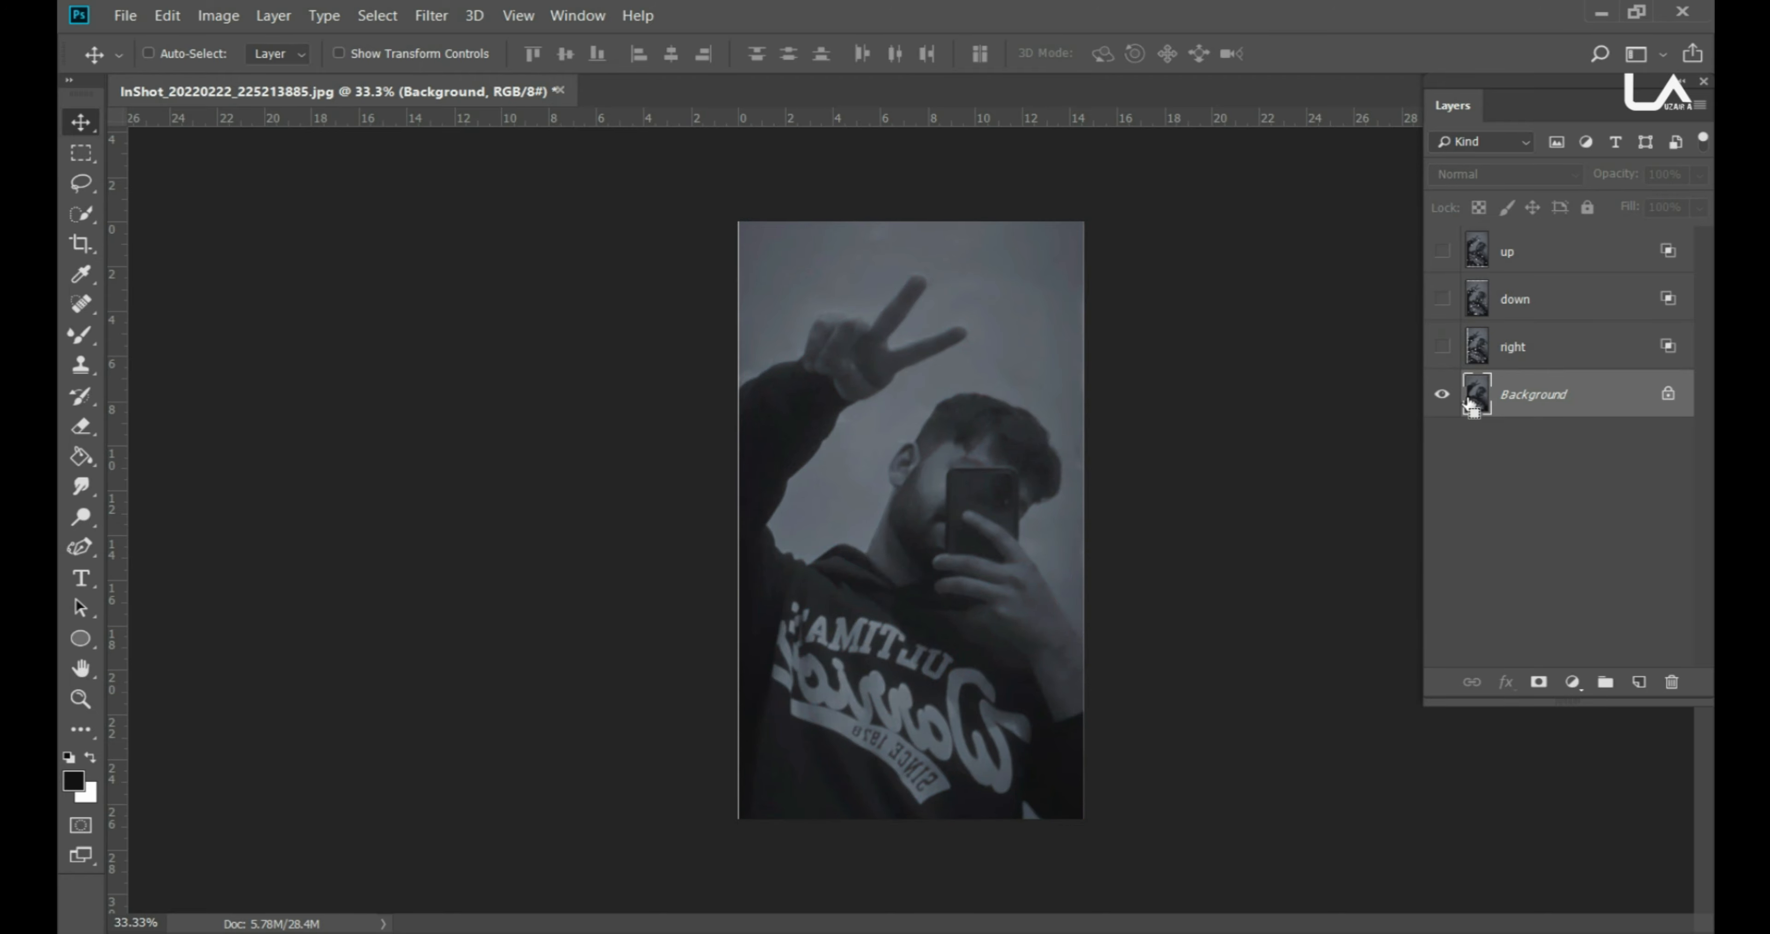
Step: Duplicate the Background layer with its red channel off, shift the copy left and displace scattered horizontal strips of it to the left
key(ctrl+j)
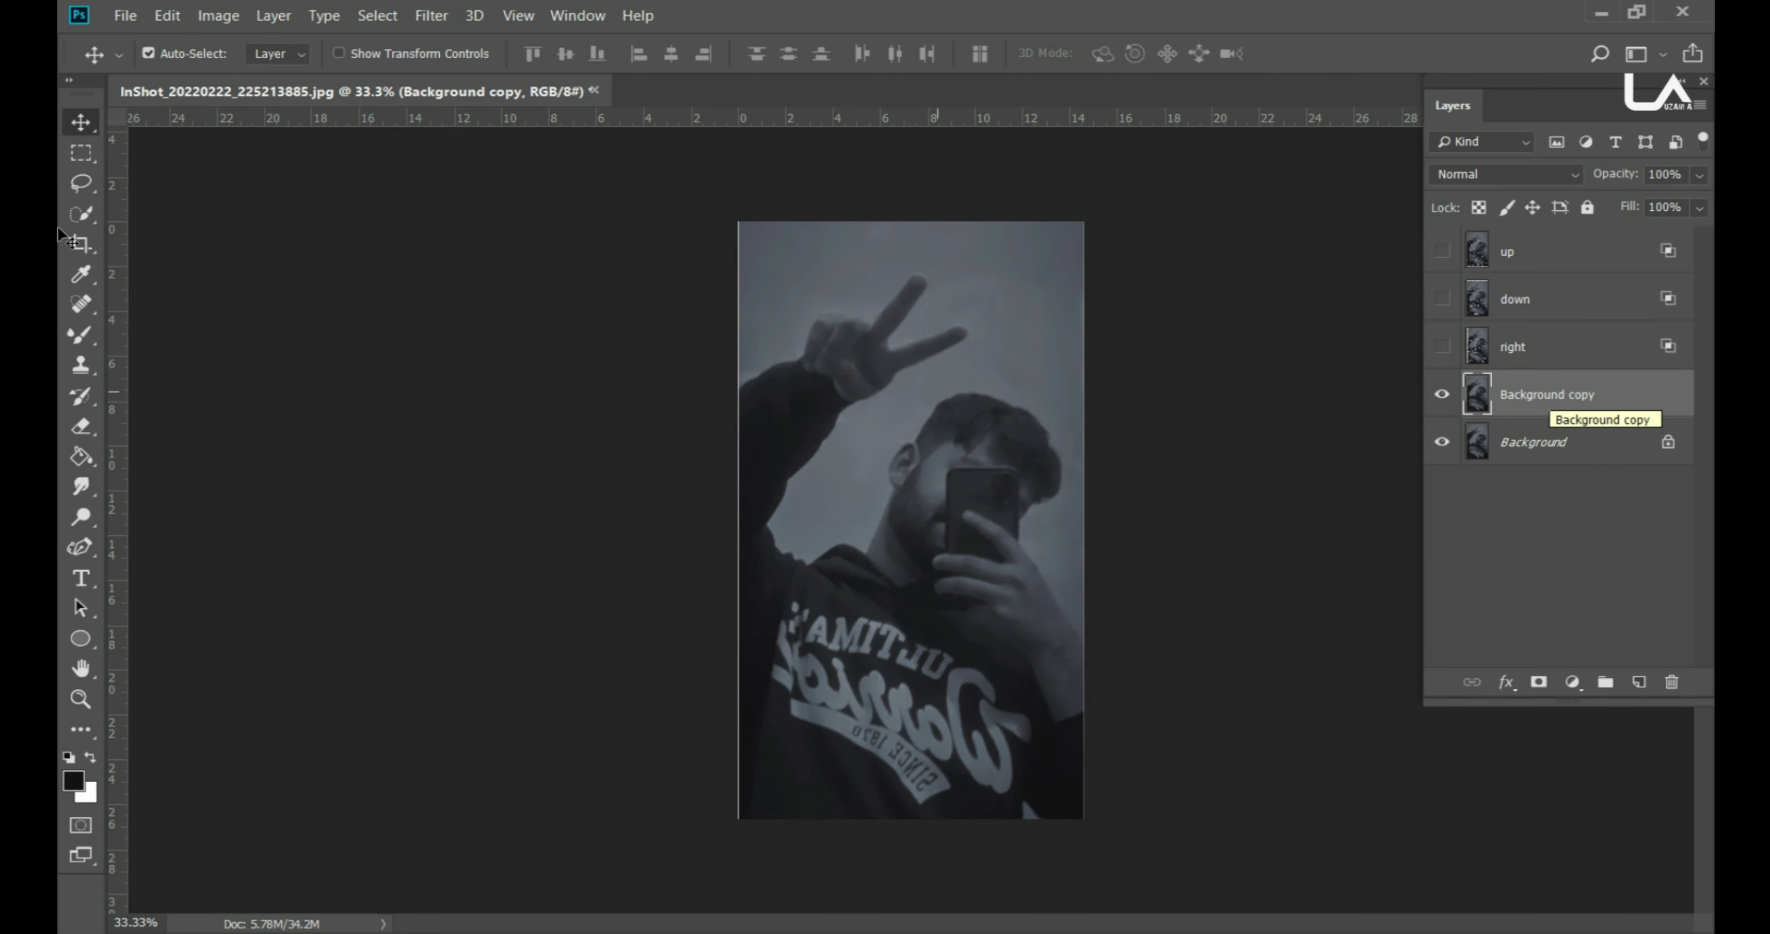
right_click(1543, 406)
click(1258, 24)
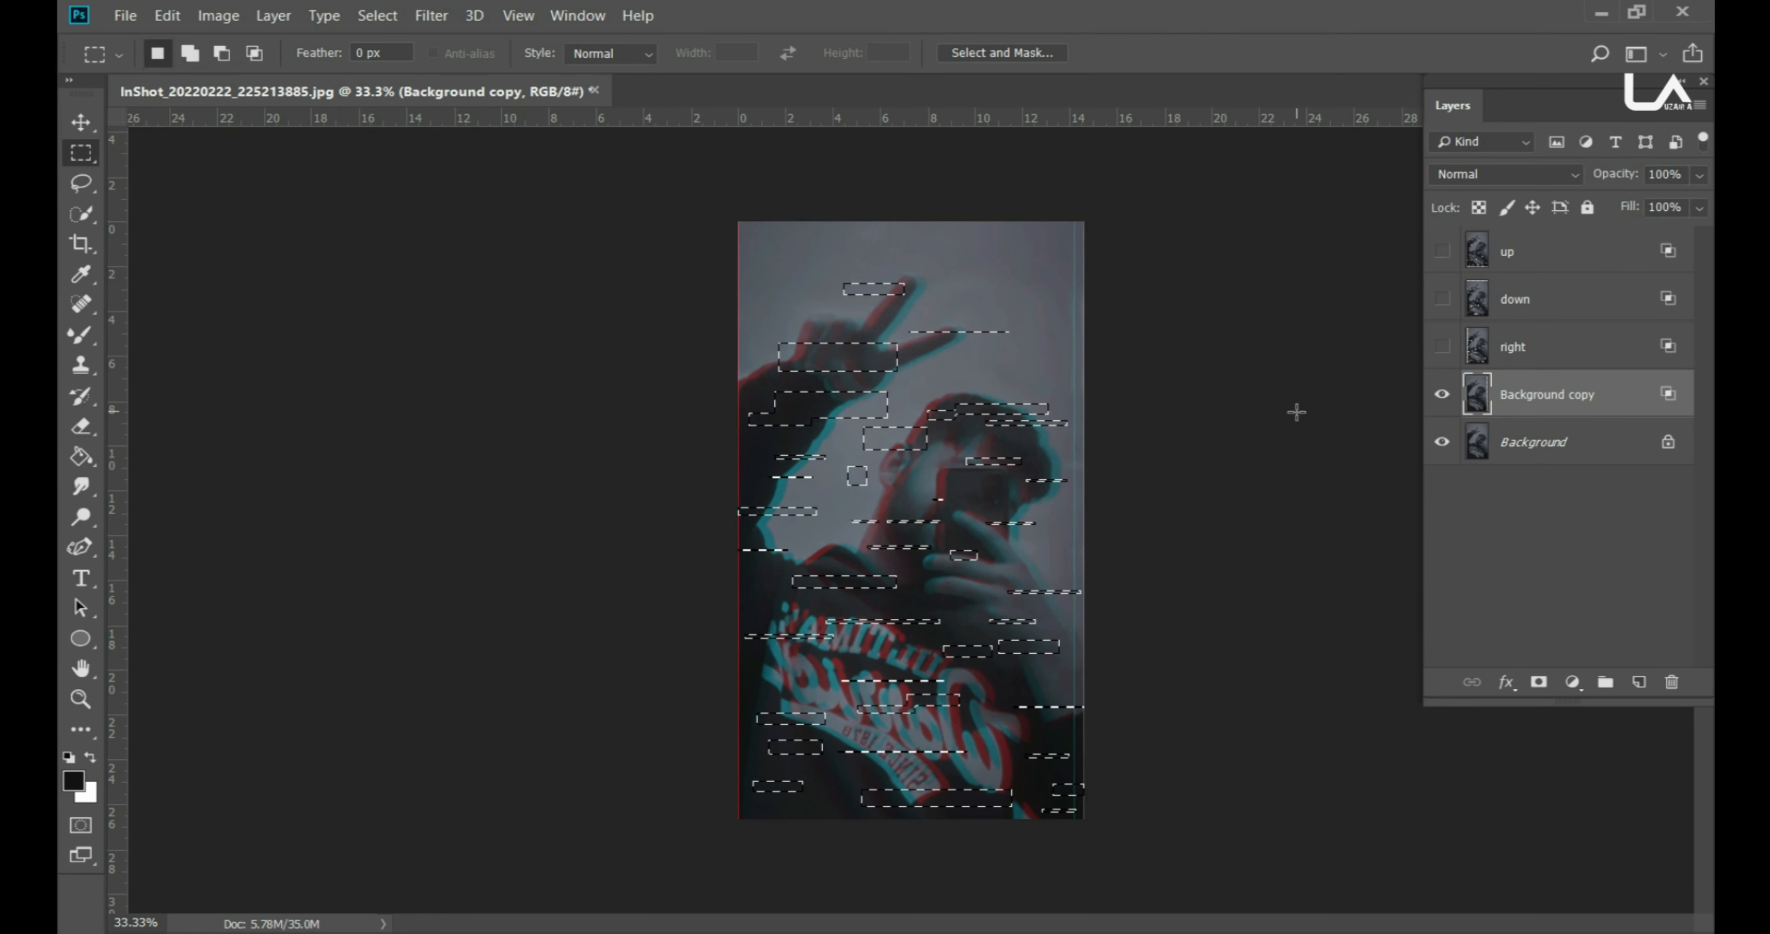
key(v)
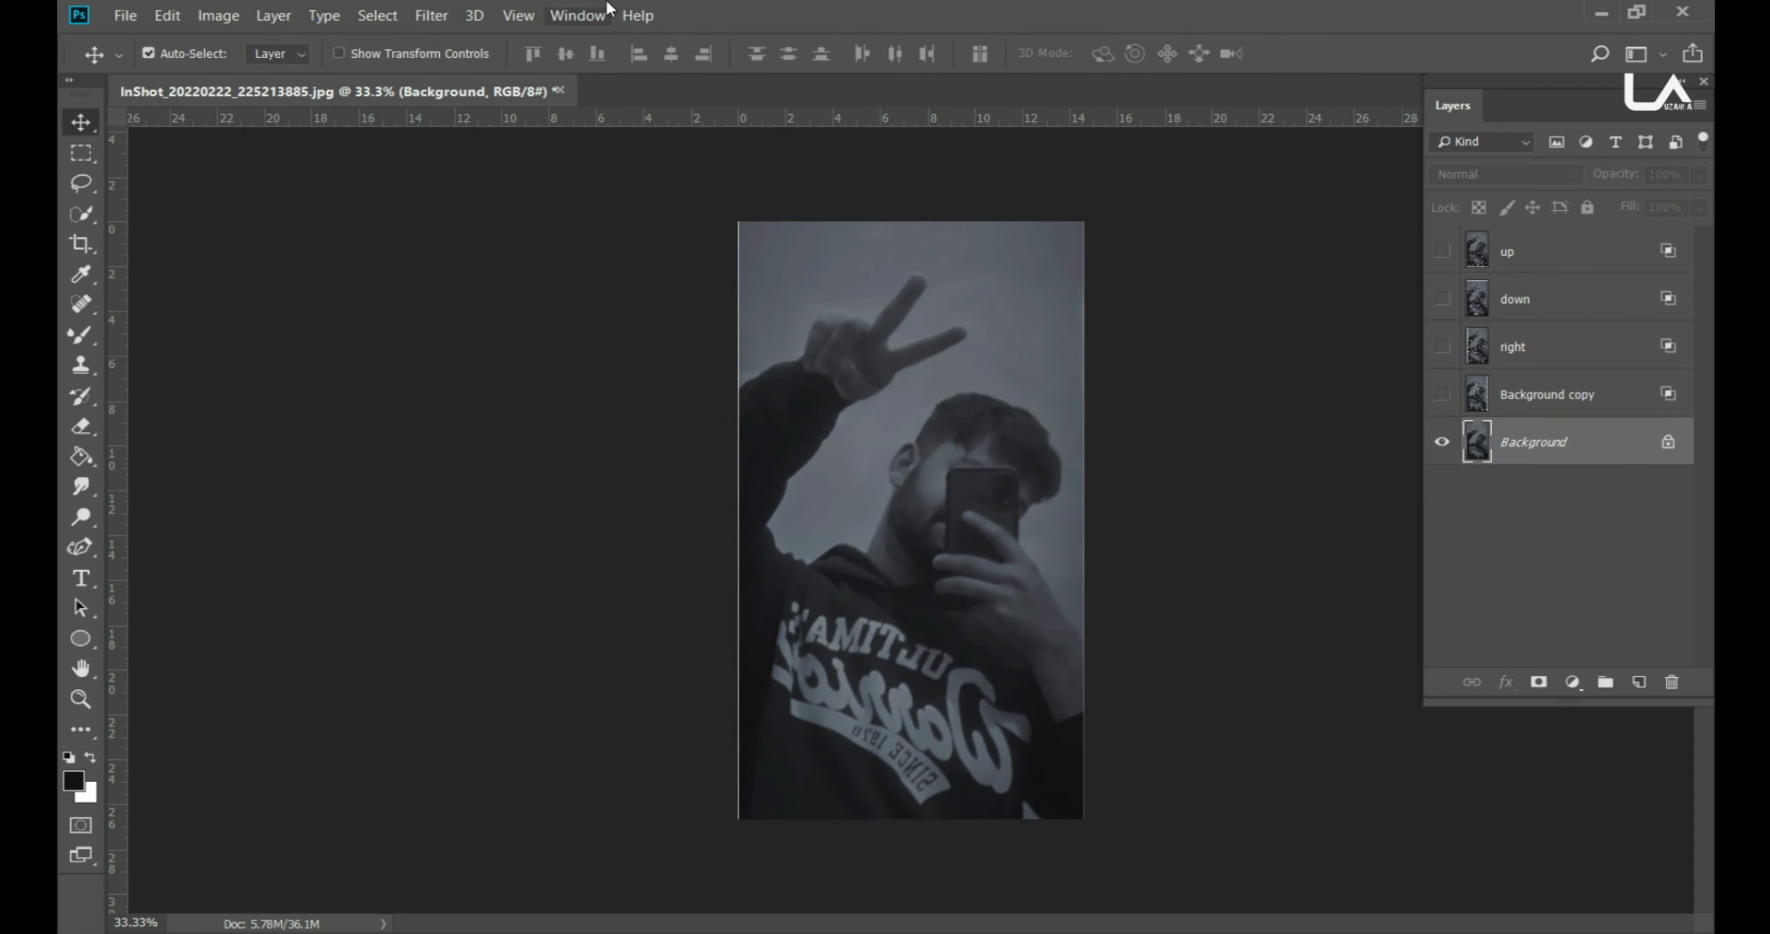
Step: Show the Timeline and create a frame animation from the document
click(598, 12)
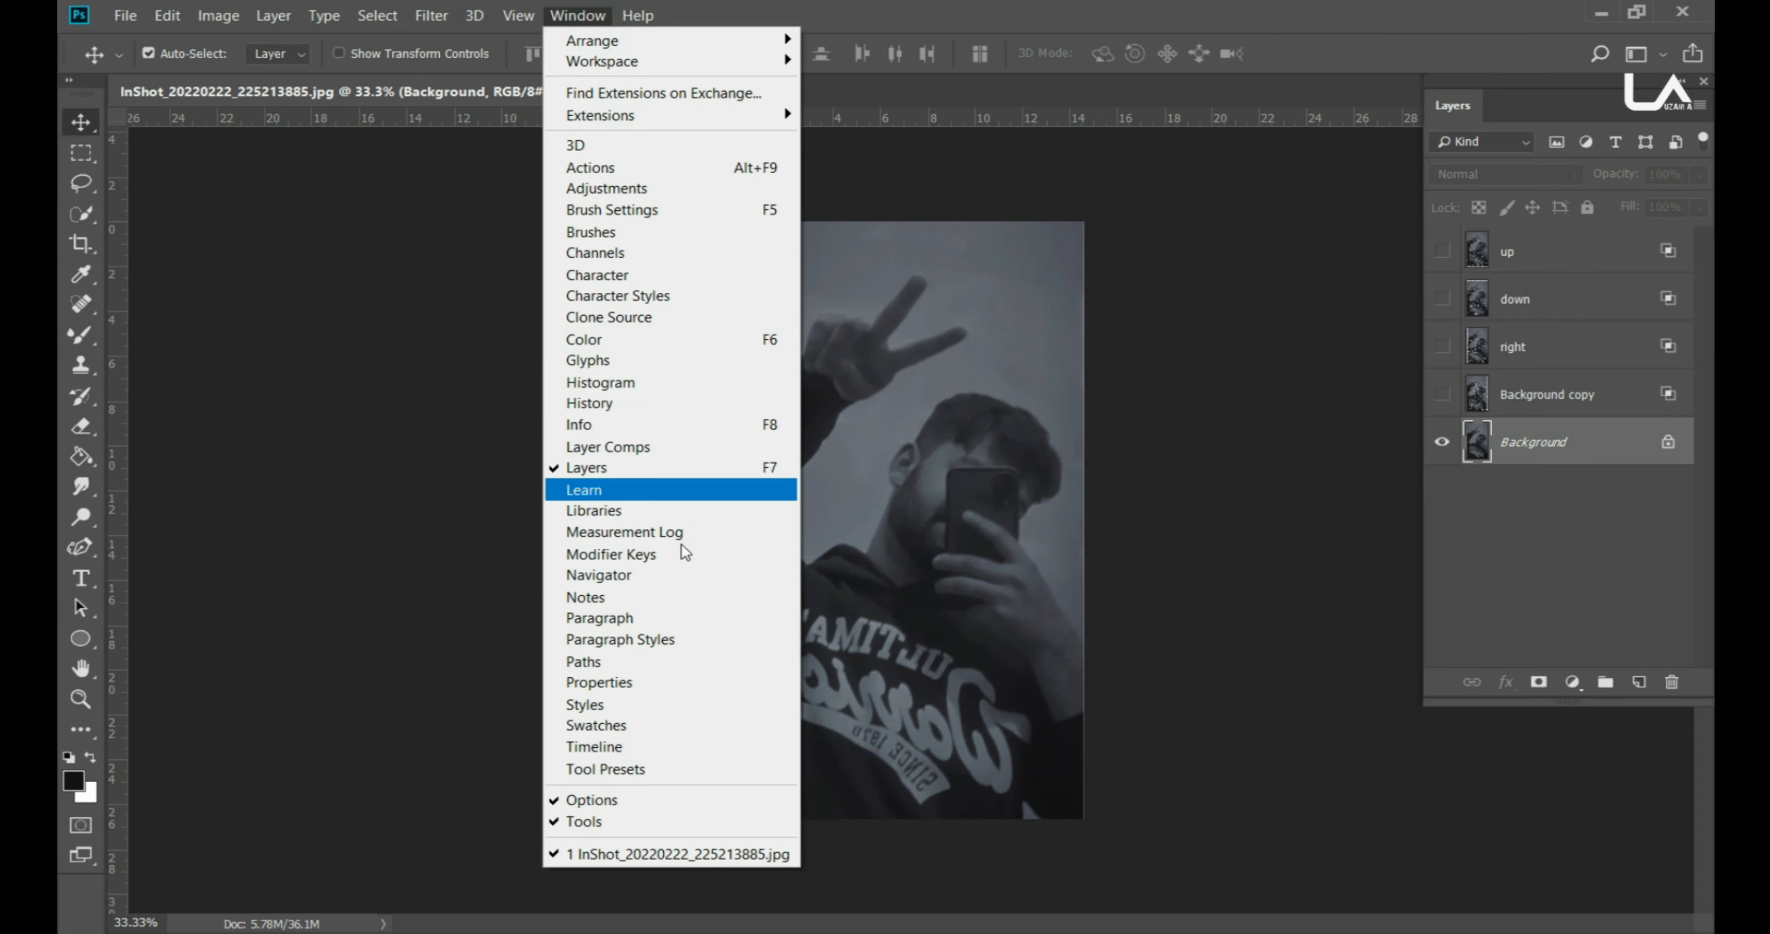
click(631, 746)
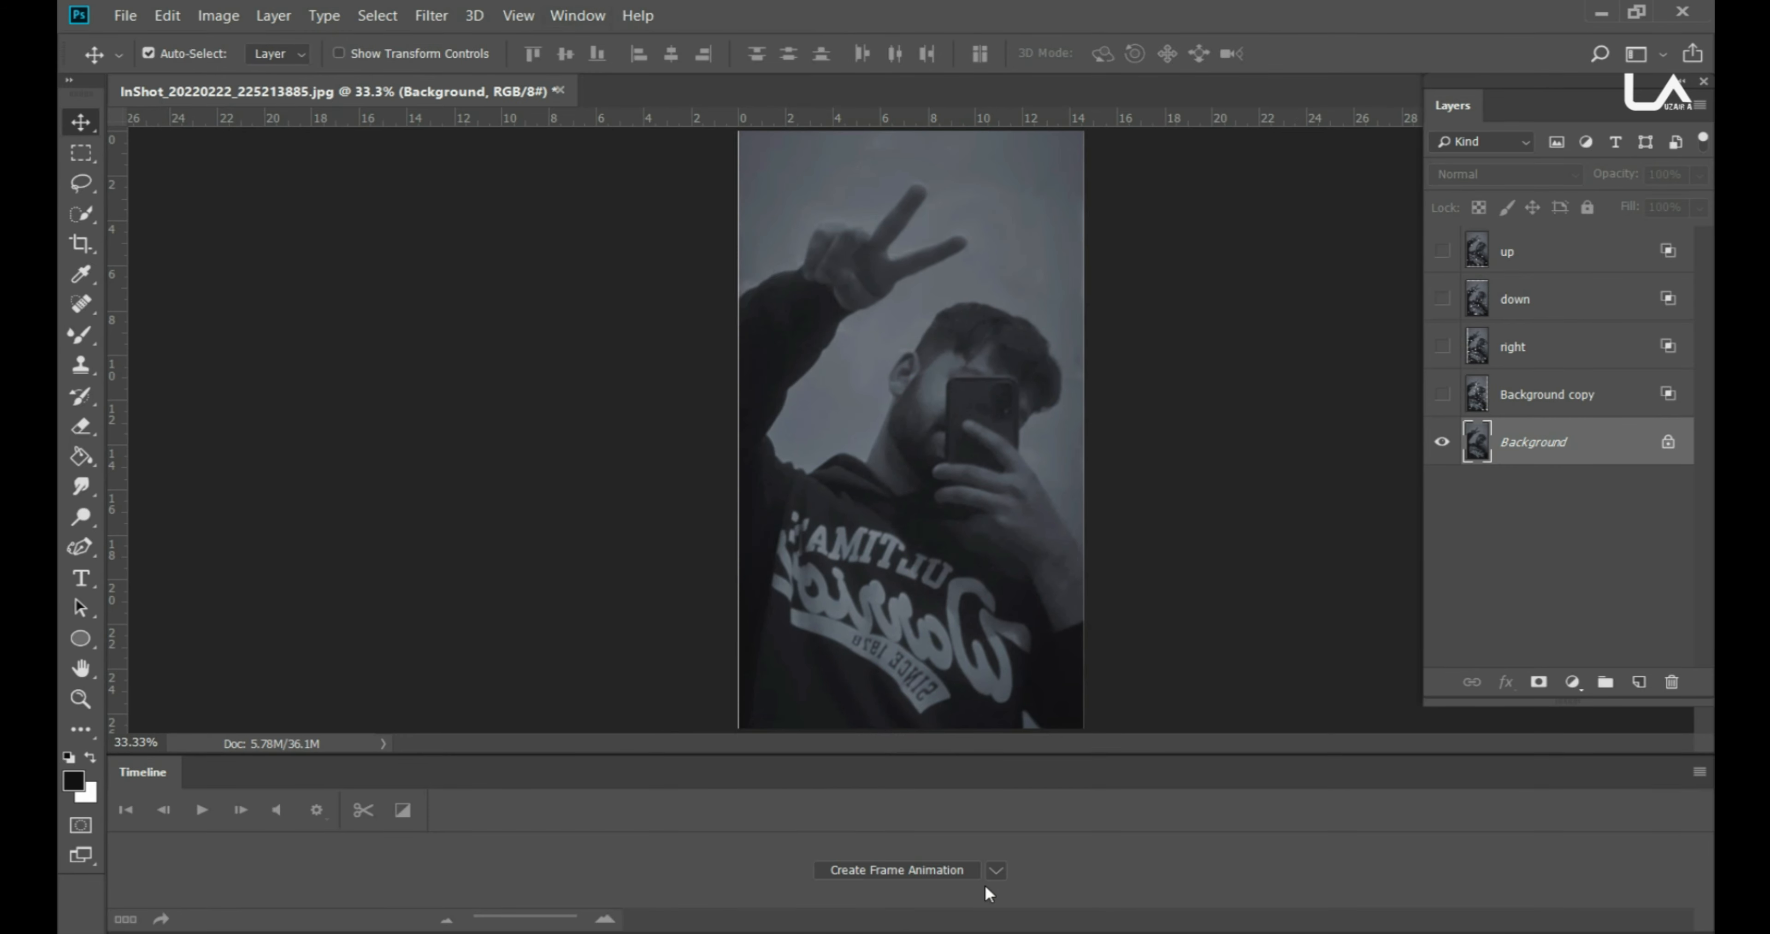
click(995, 869)
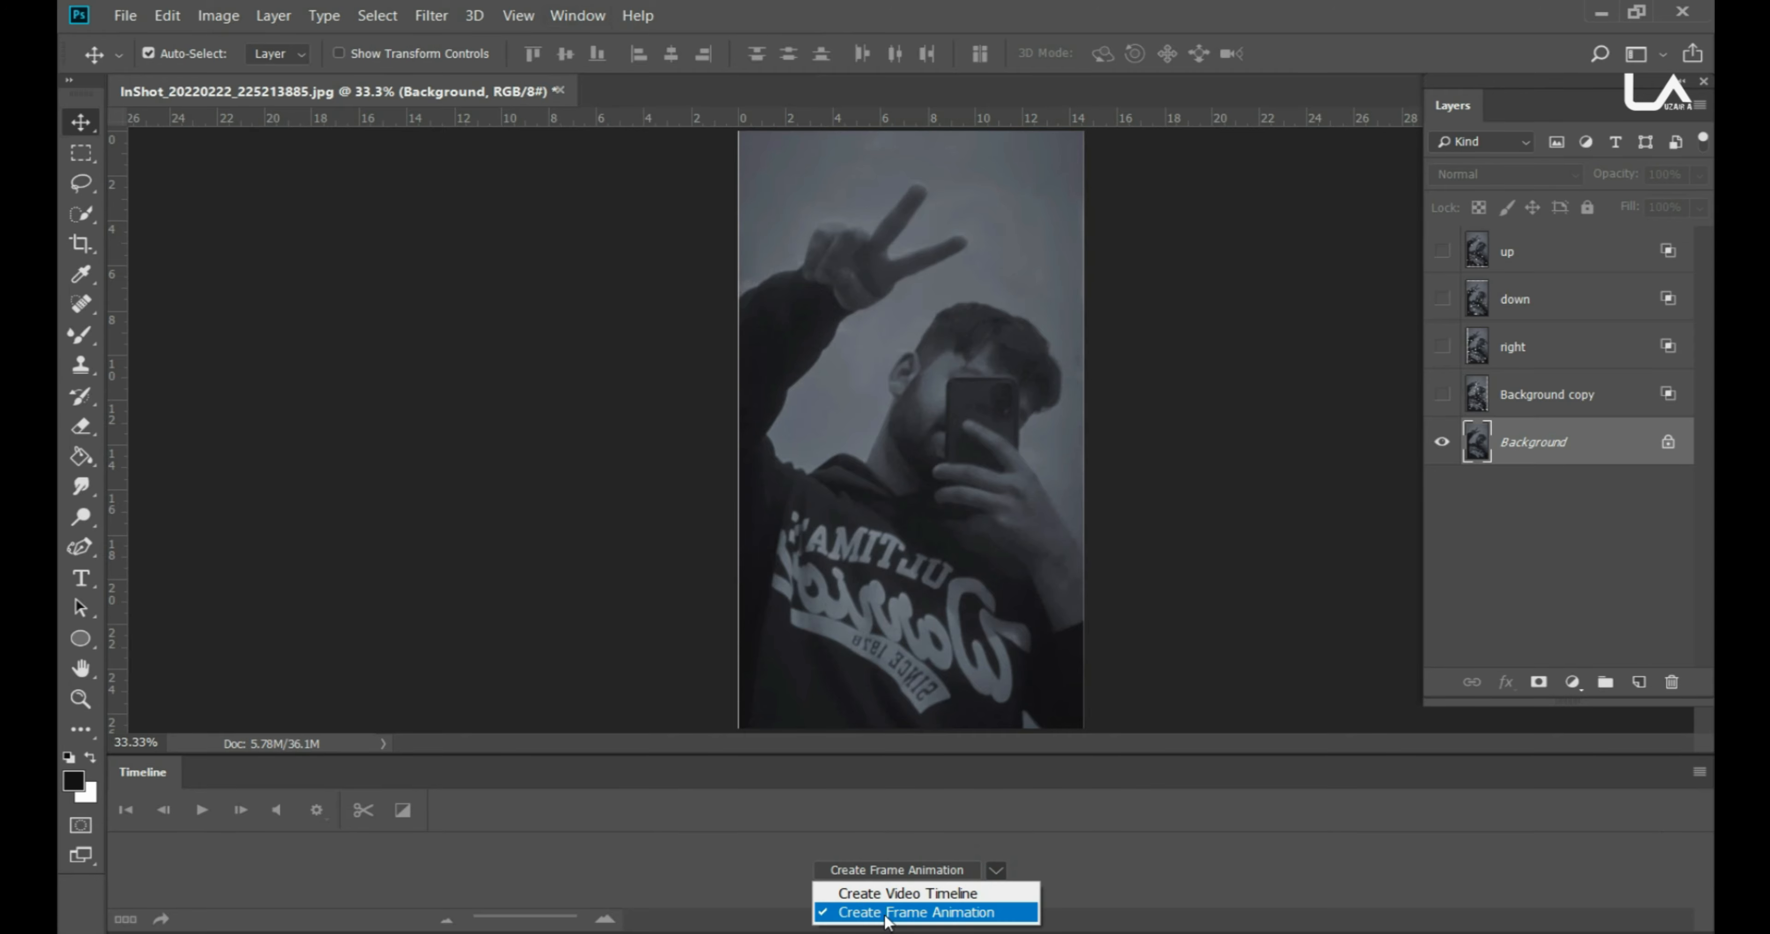
click(934, 914)
click(883, 870)
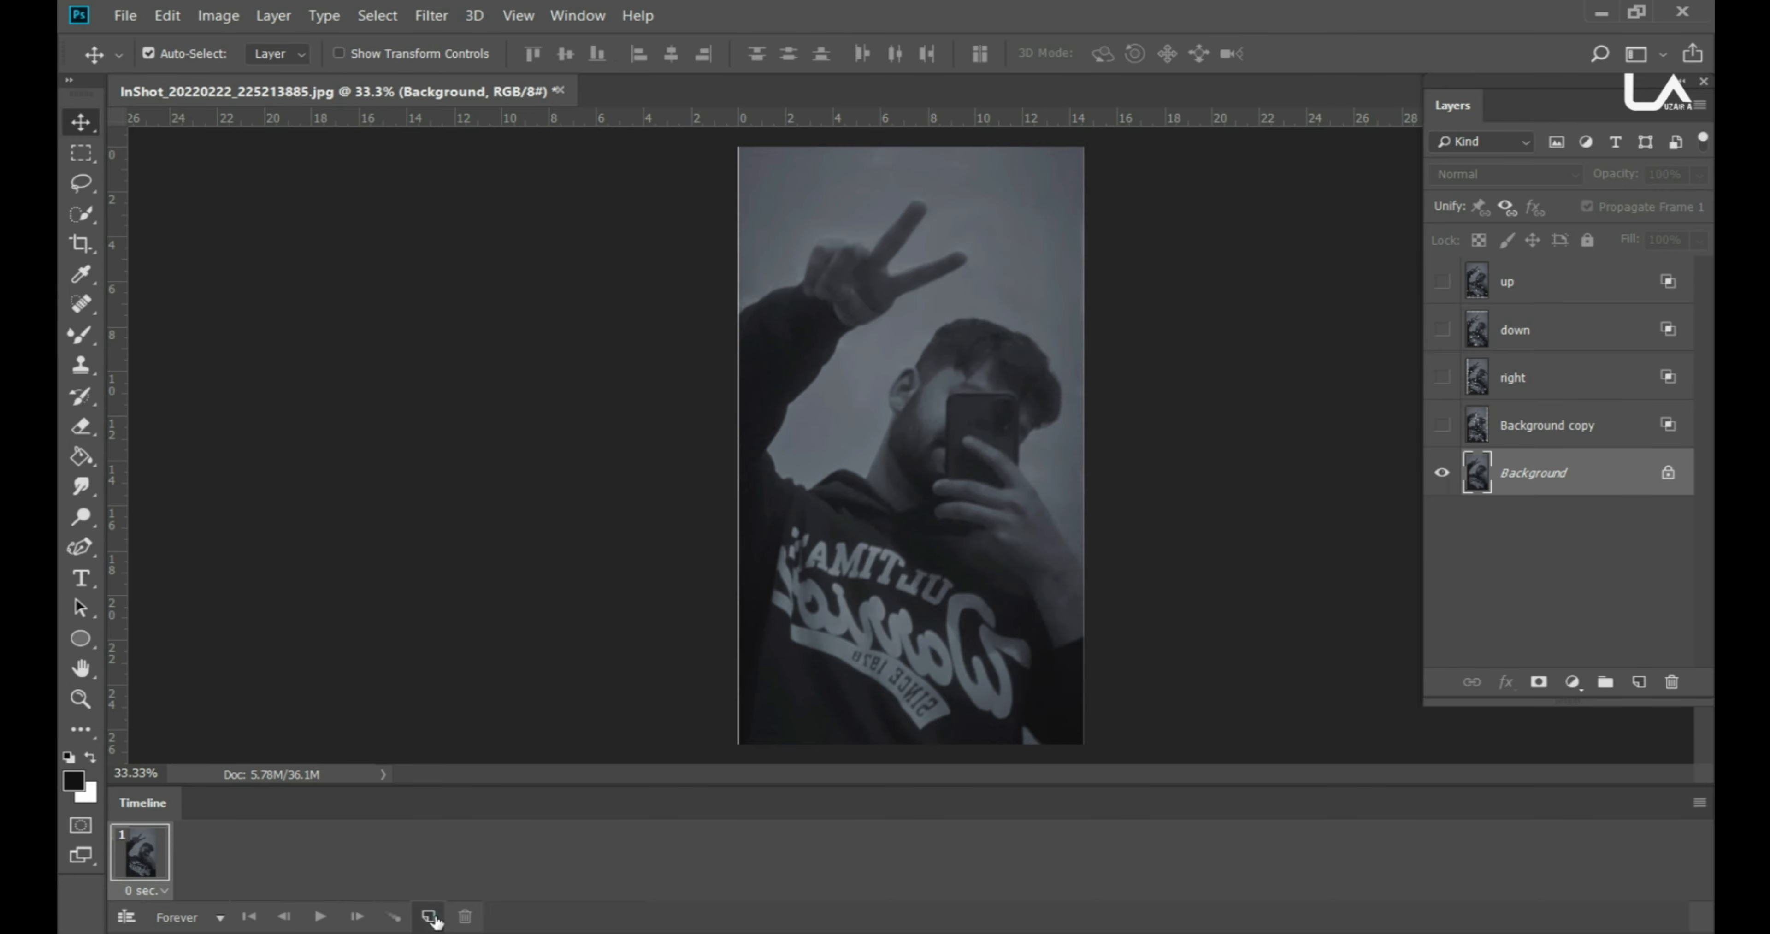
Step: Add a second animation frame showing the "up" layer and a third showing the "down" layer instead, both over the Background
click(430, 917)
click(1442, 283)
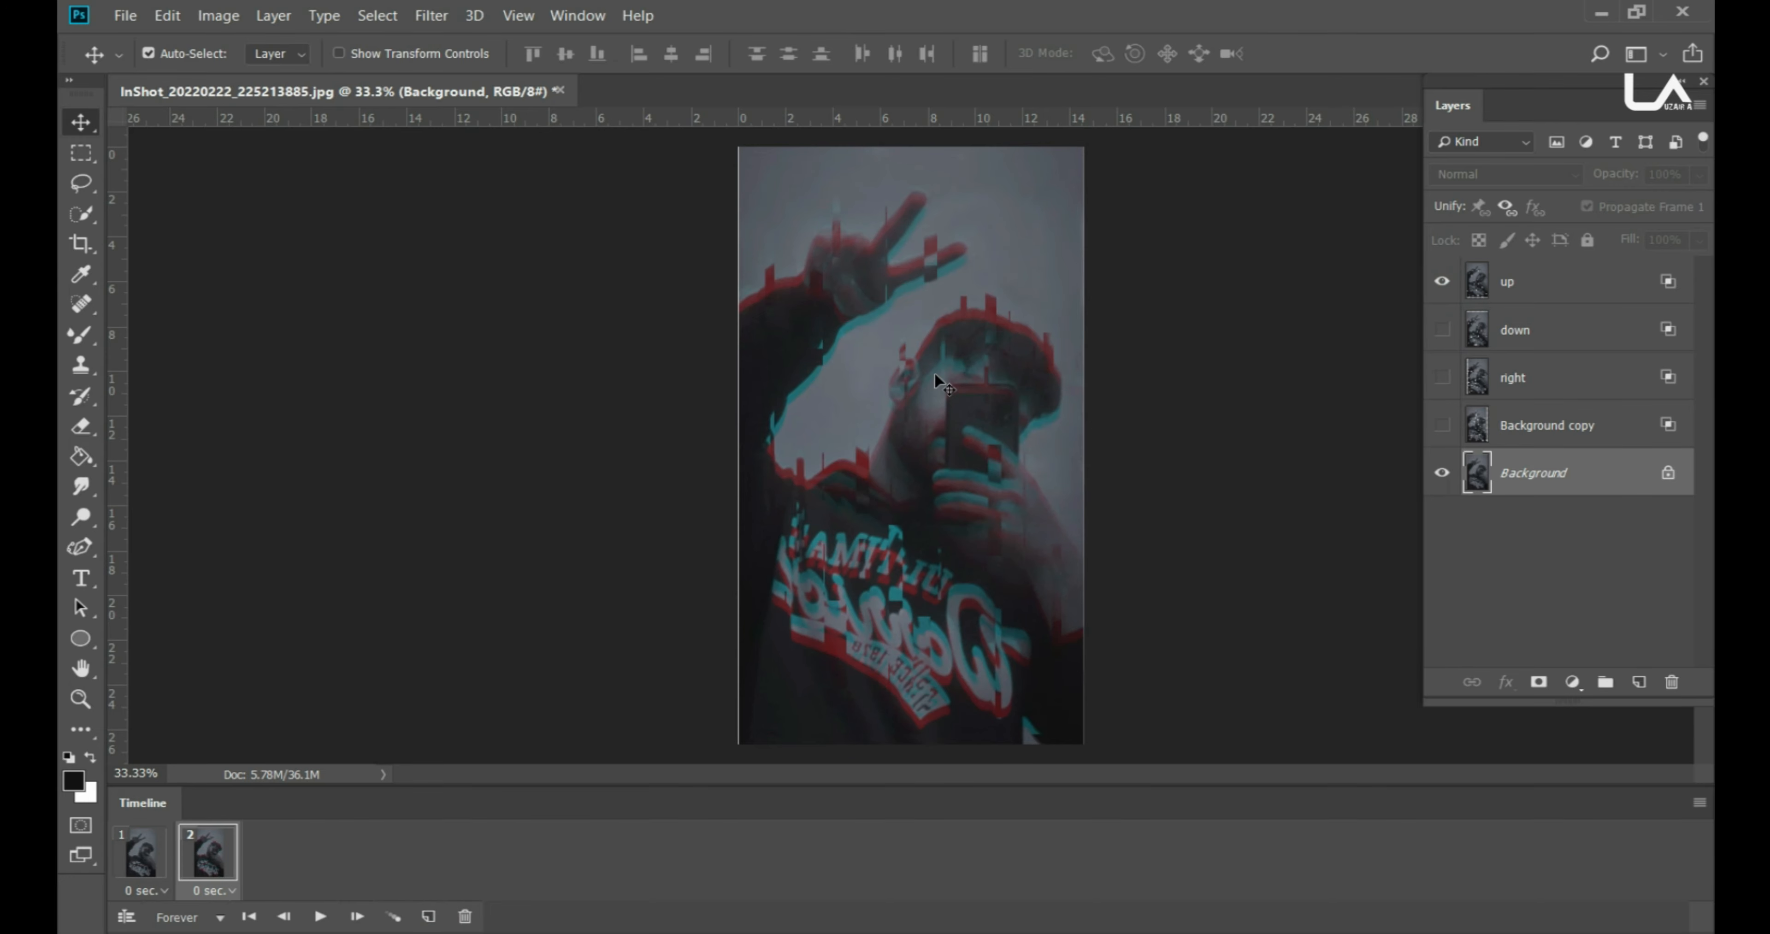
click(430, 917)
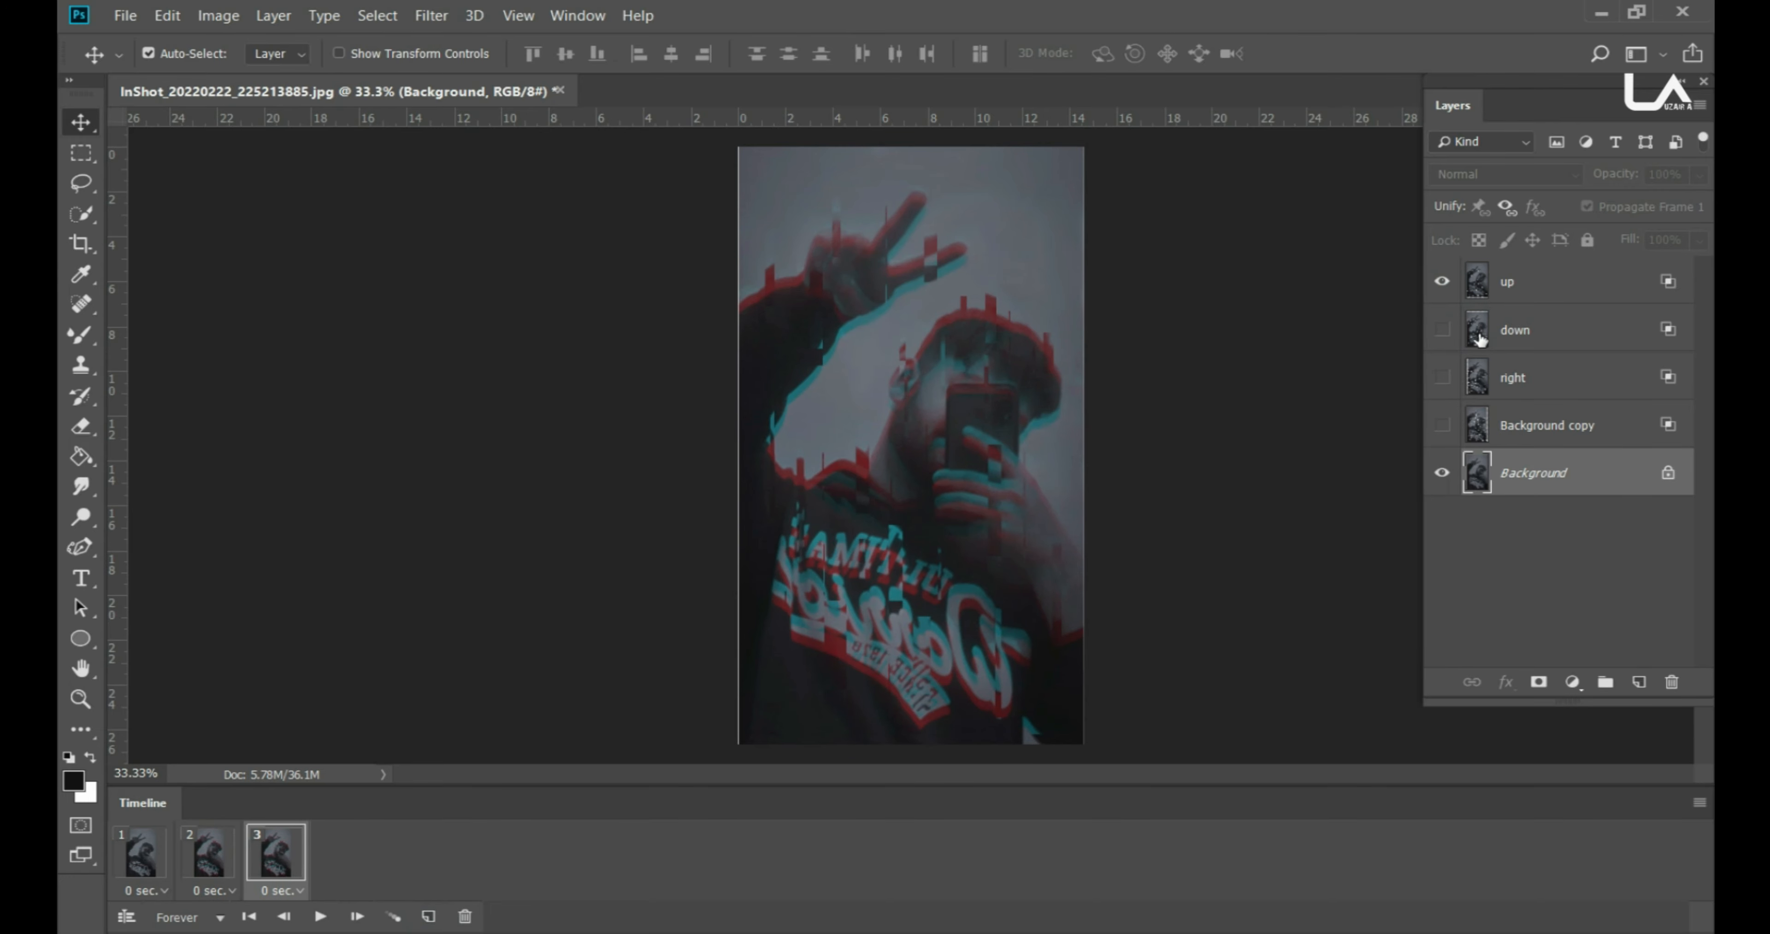
click(1442, 330)
click(1442, 282)
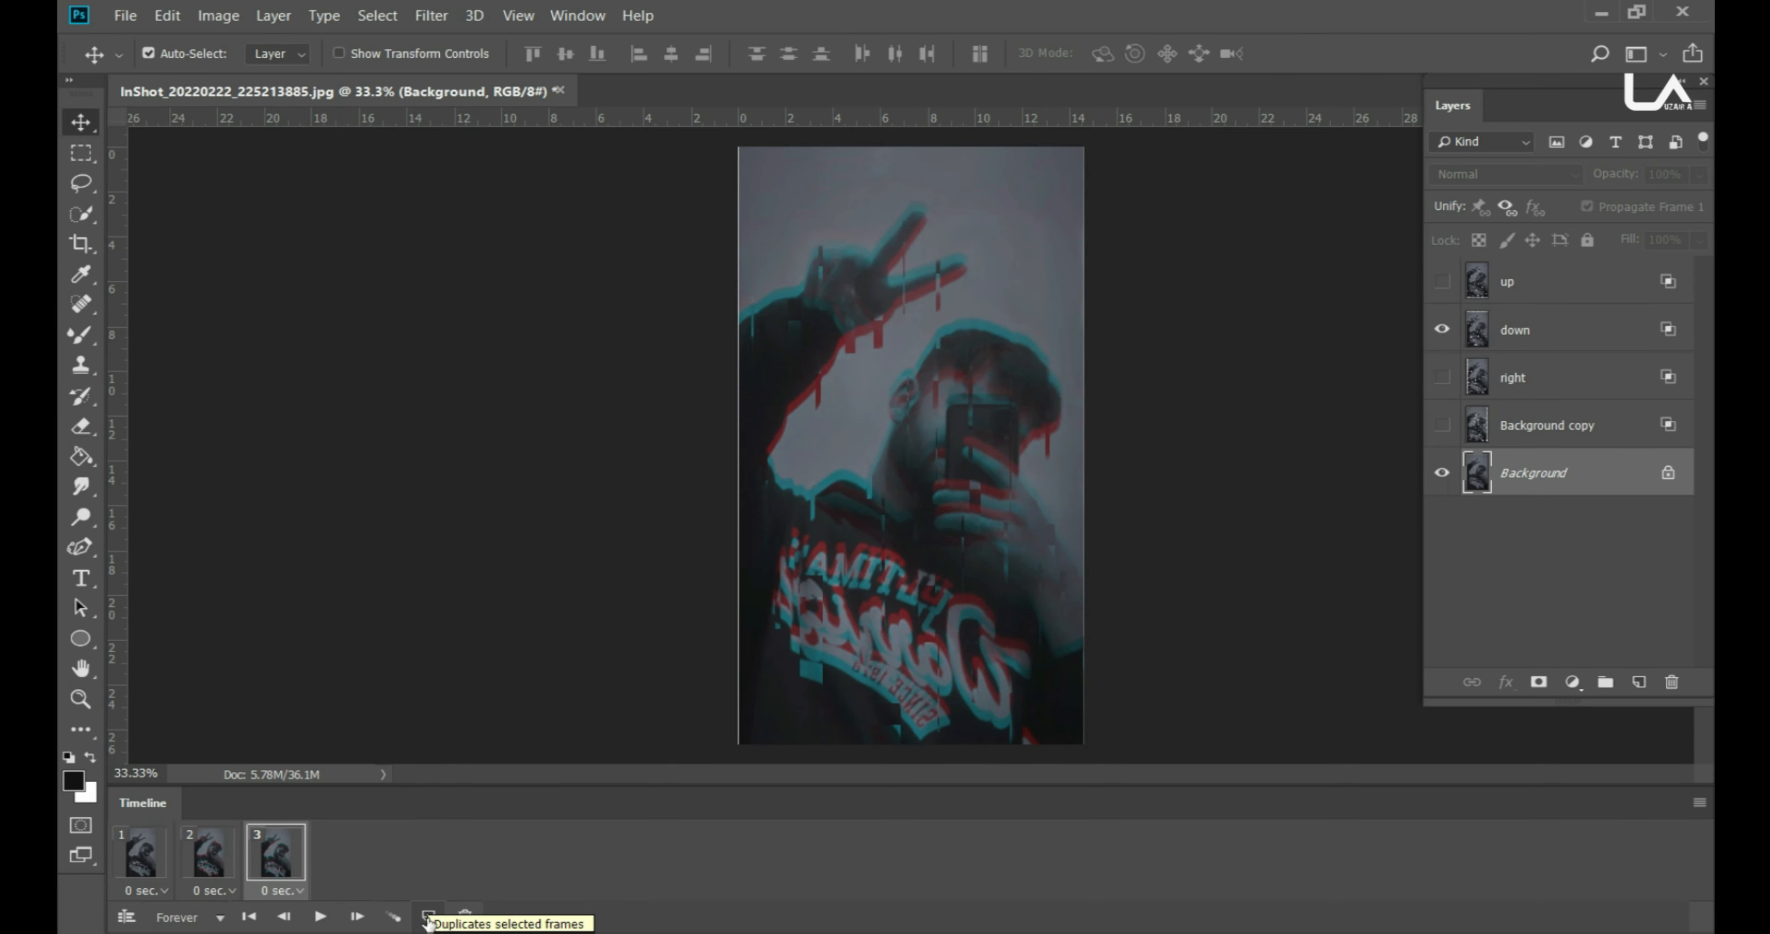
Step: Add a fourth animation frame showing the "right" layer and a fifth showing the Background copy instead, both over the Background
click(427, 917)
click(1442, 330)
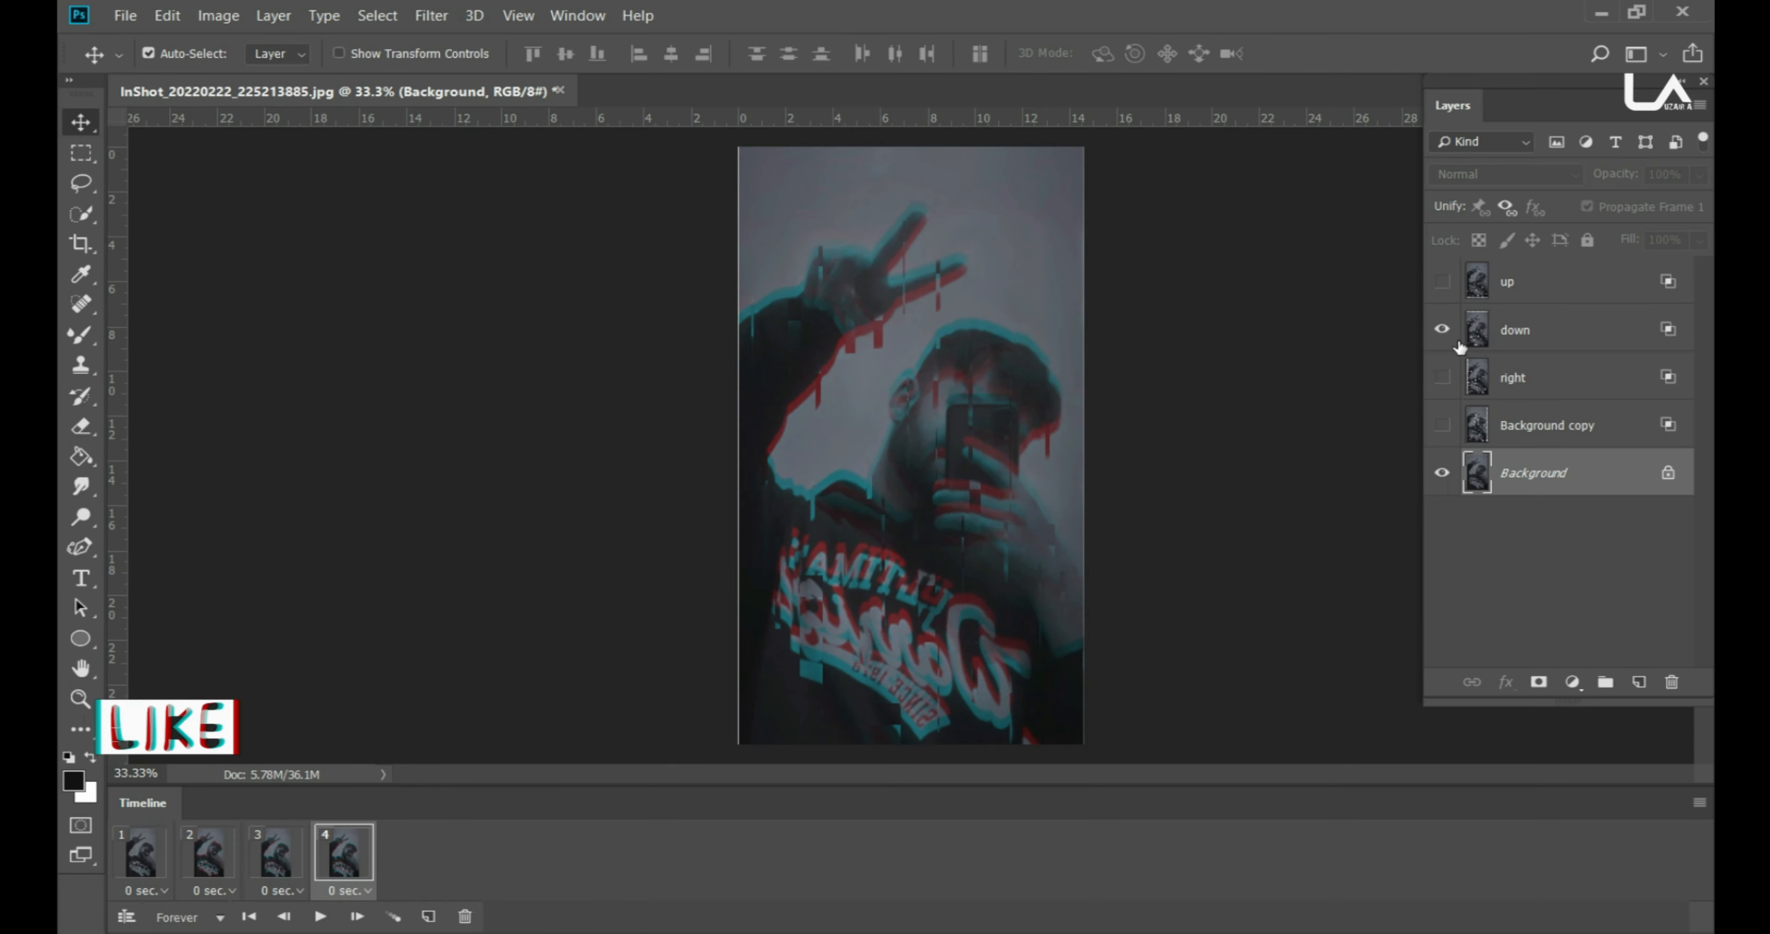
click(1445, 377)
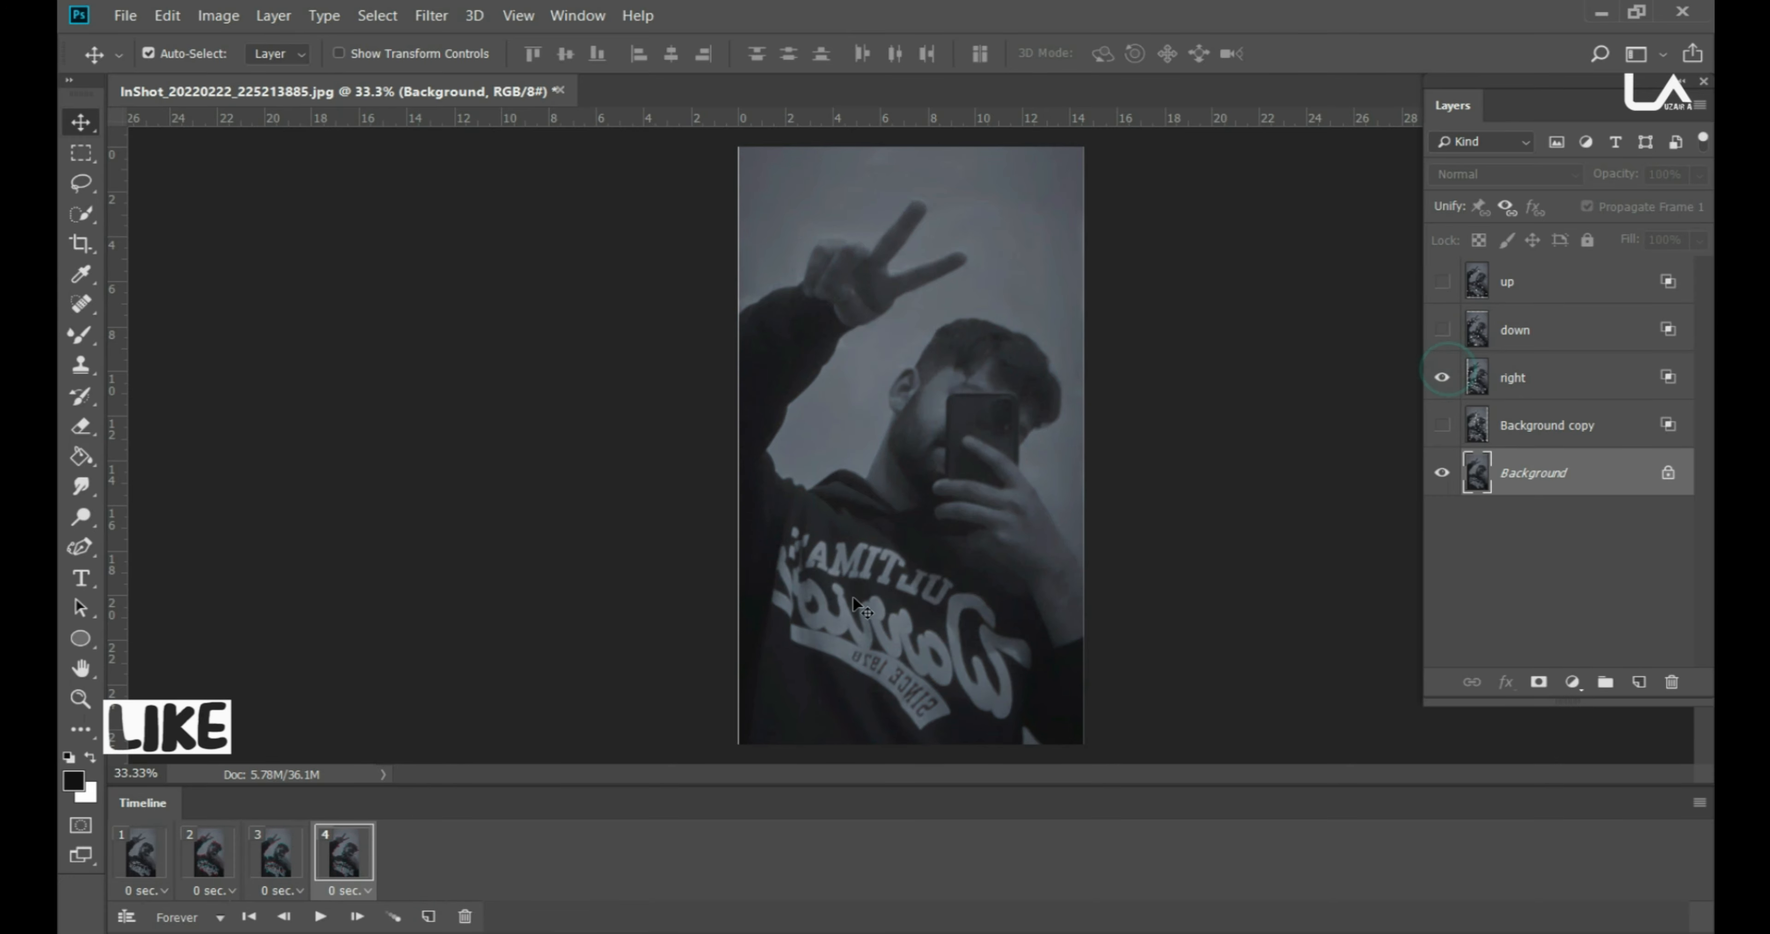
click(427, 917)
click(1442, 377)
click(1442, 425)
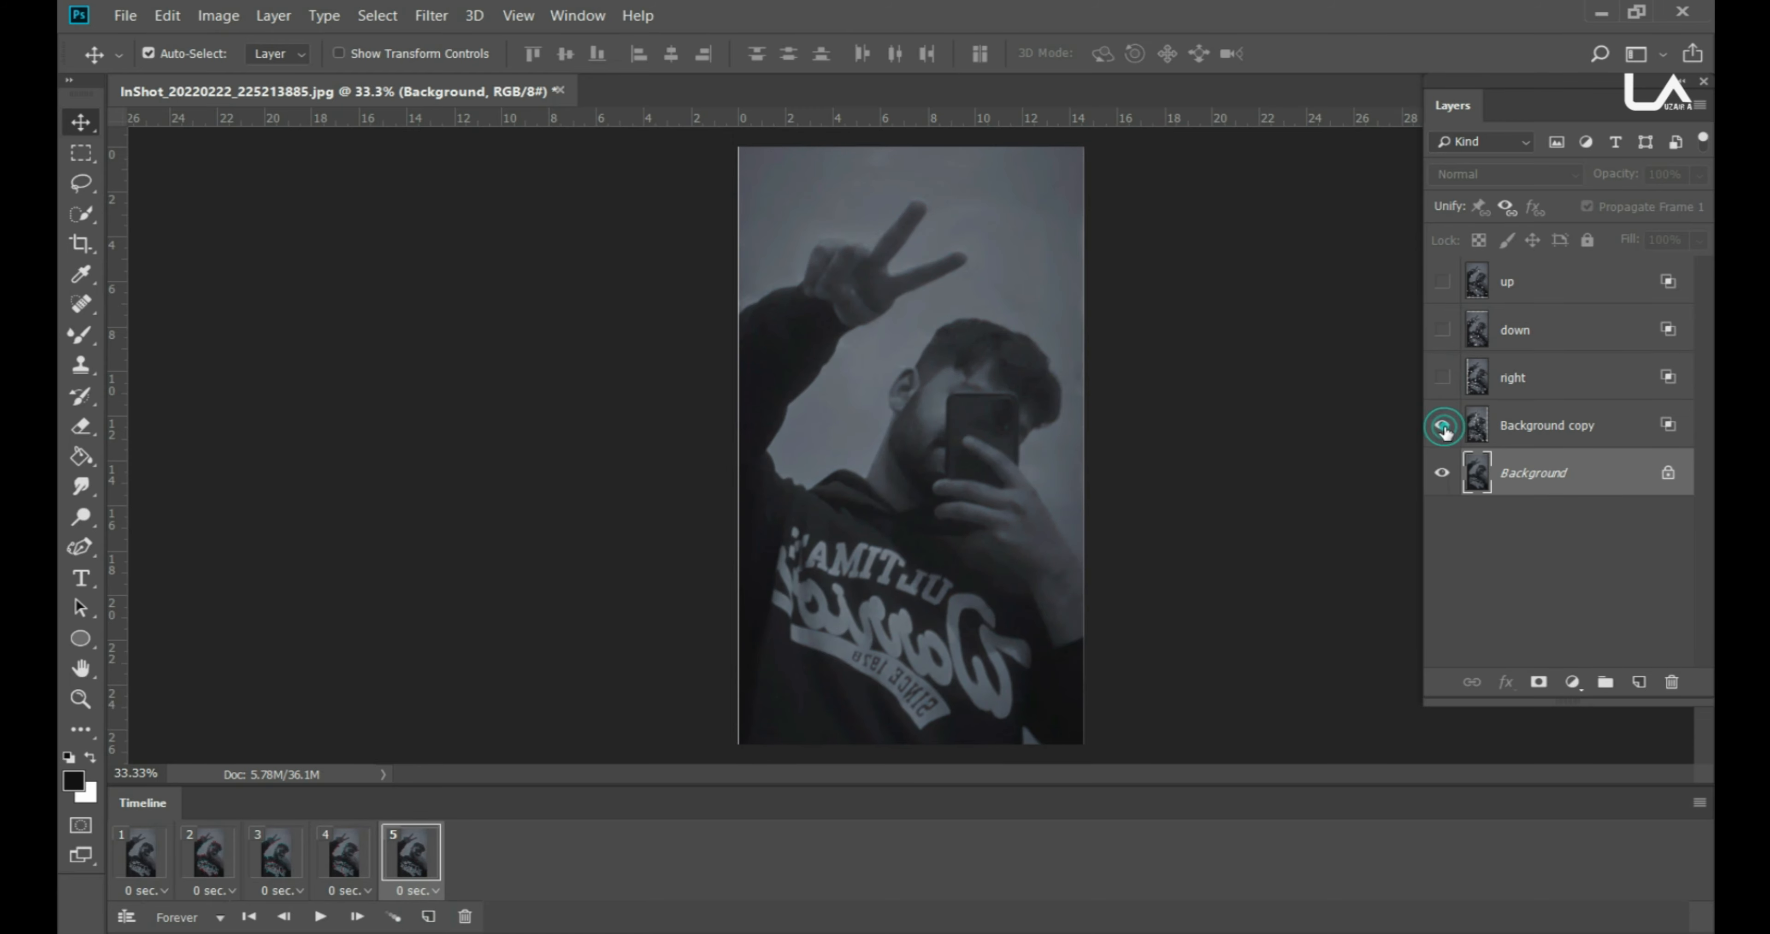
Step: Set the delay of all five animation frames to 0.1 seconds
click(151, 867)
click(147, 890)
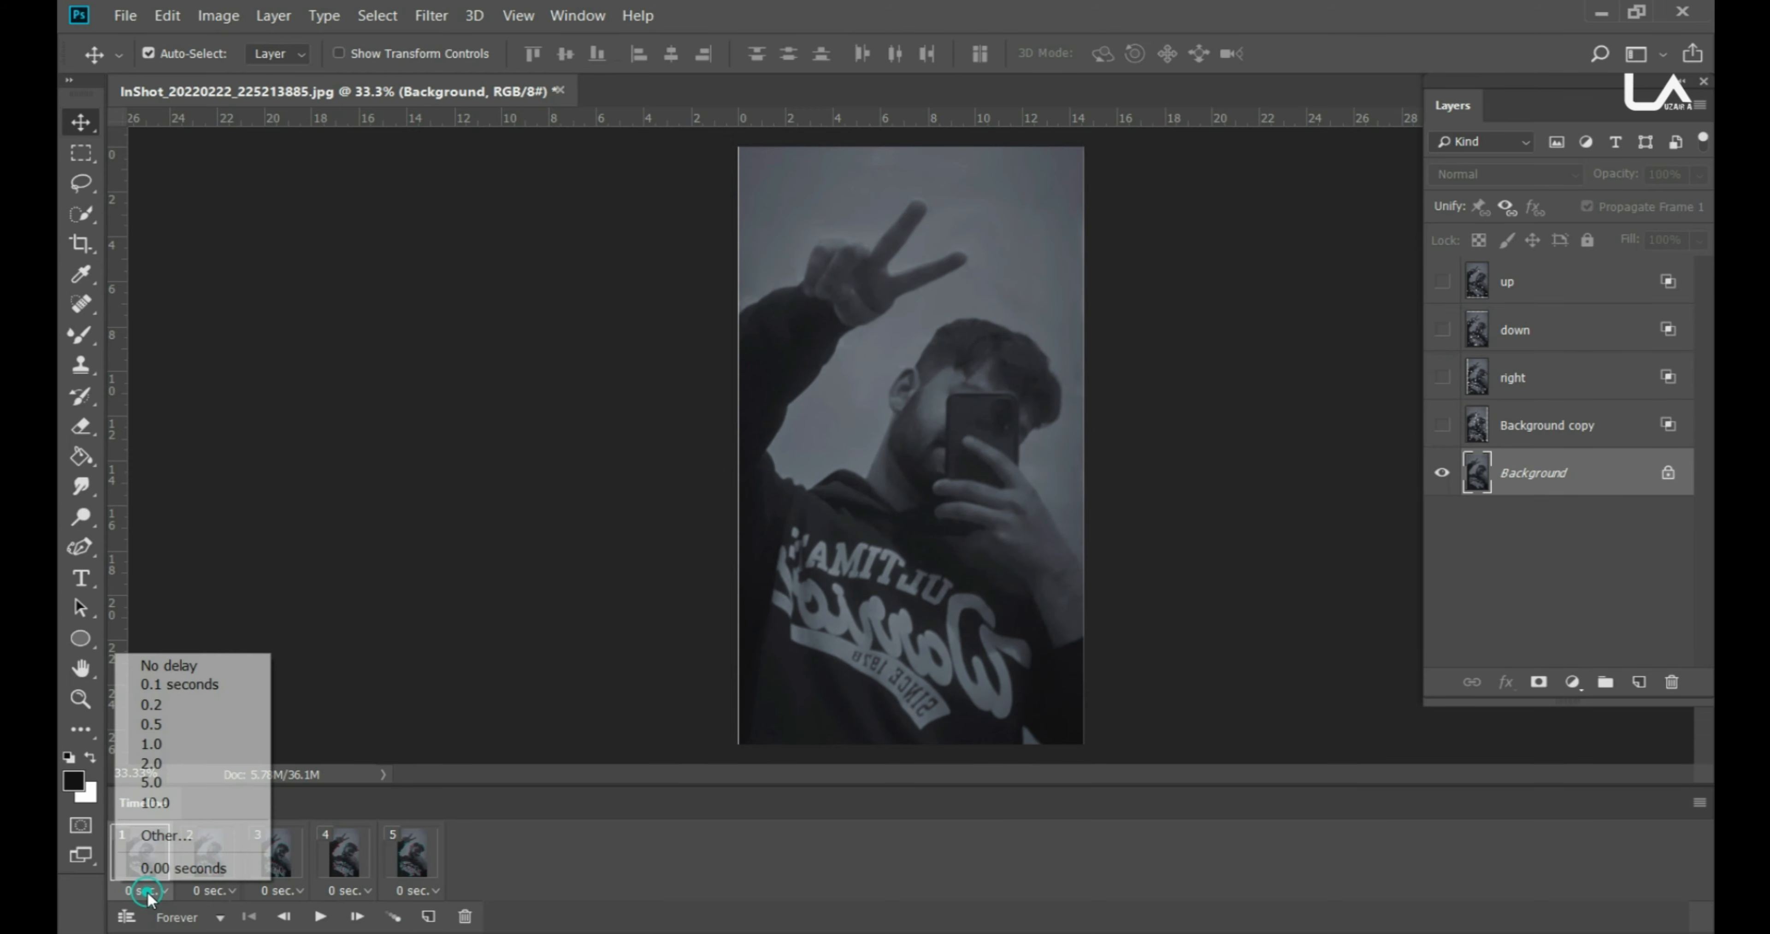
click(175, 685)
click(206, 851)
click(213, 890)
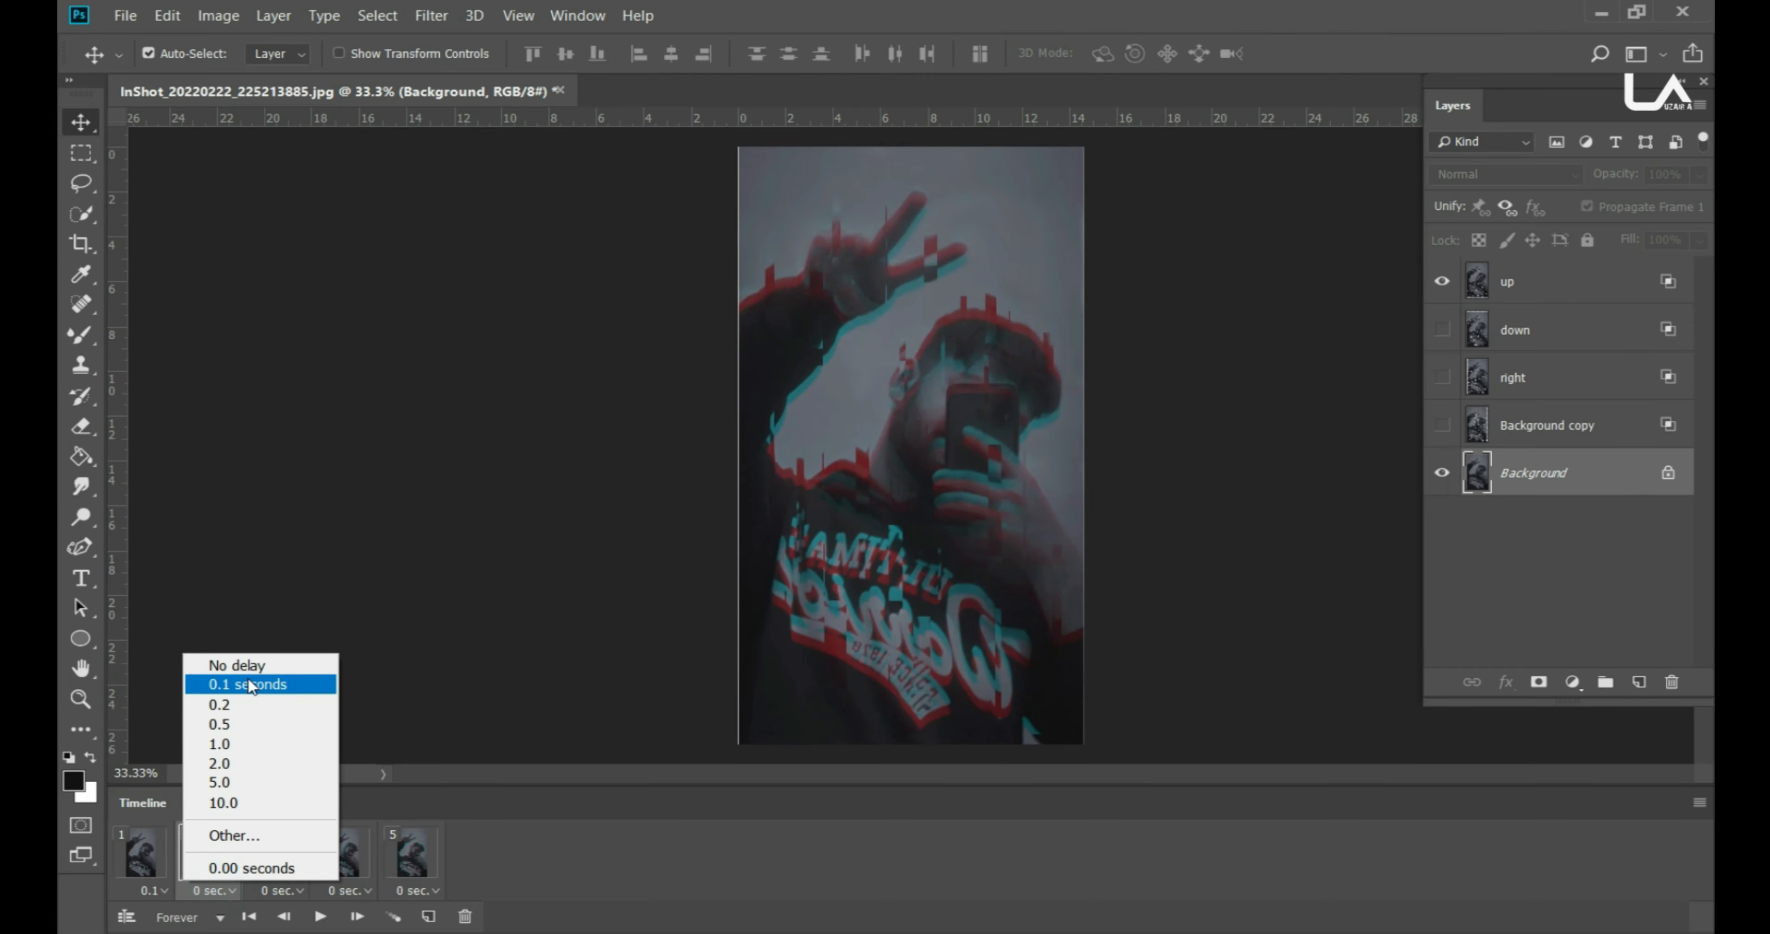
click(247, 684)
click(289, 890)
click(305, 685)
click(356, 891)
click(371, 684)
click(423, 890)
click(434, 685)
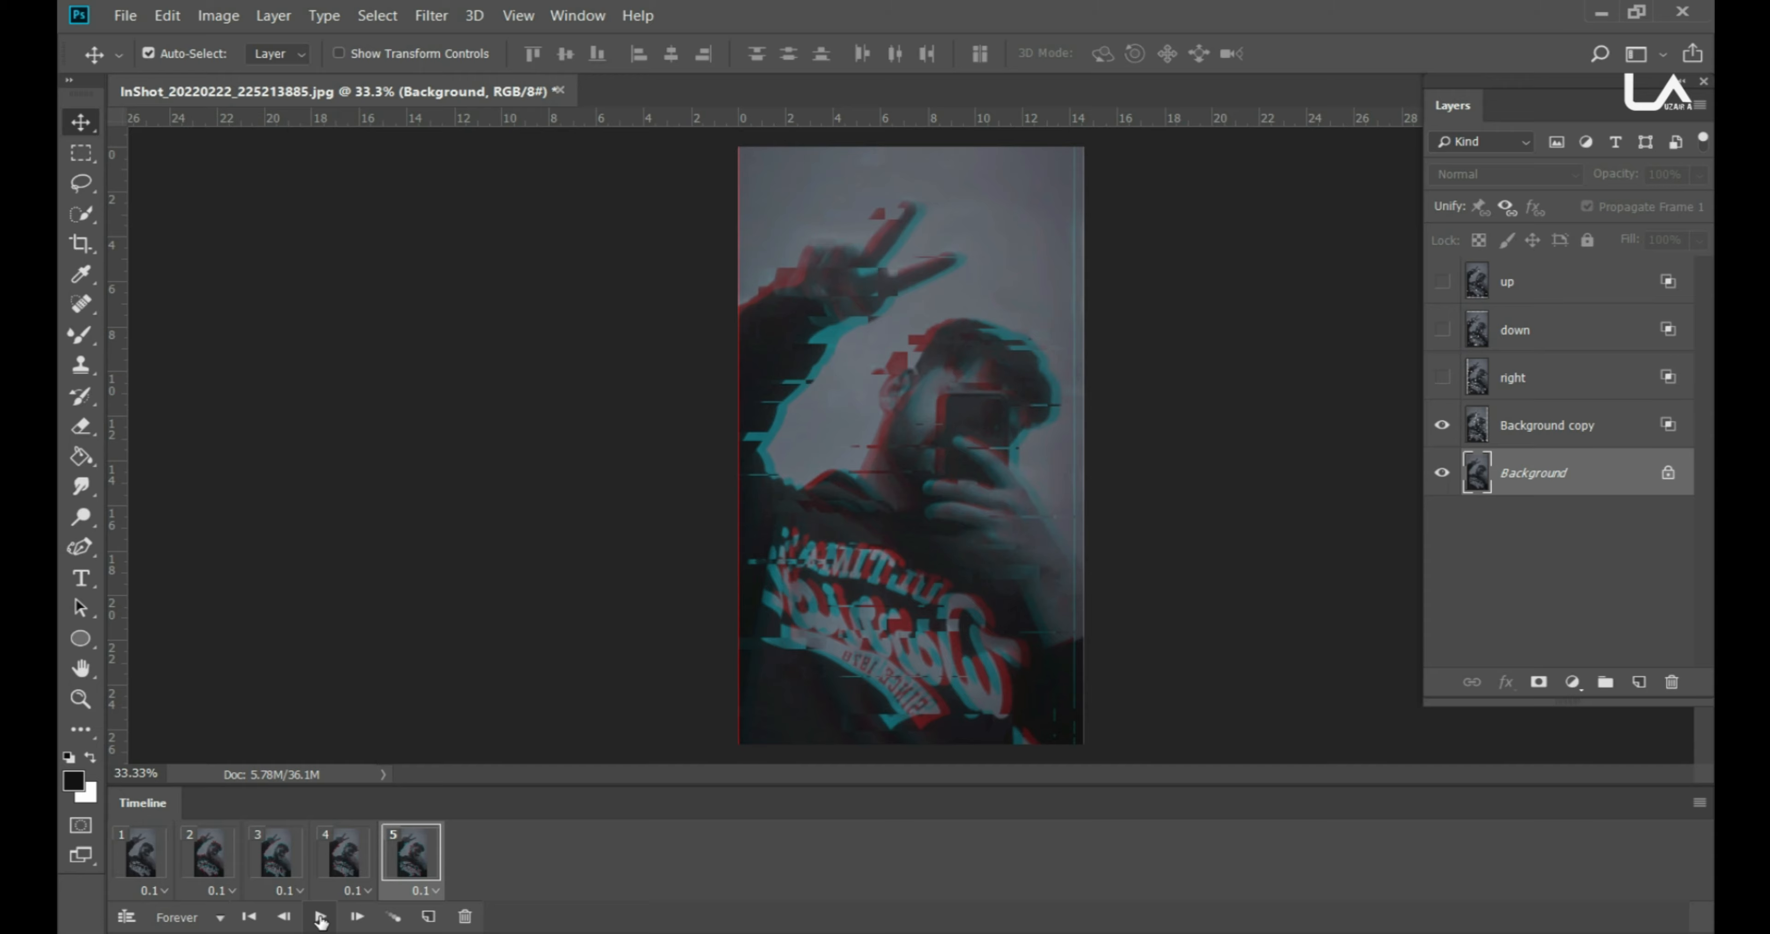
Step: Play and stop the animation as a preview, and set the first frame's delay to 0.2 seconds
click(320, 917)
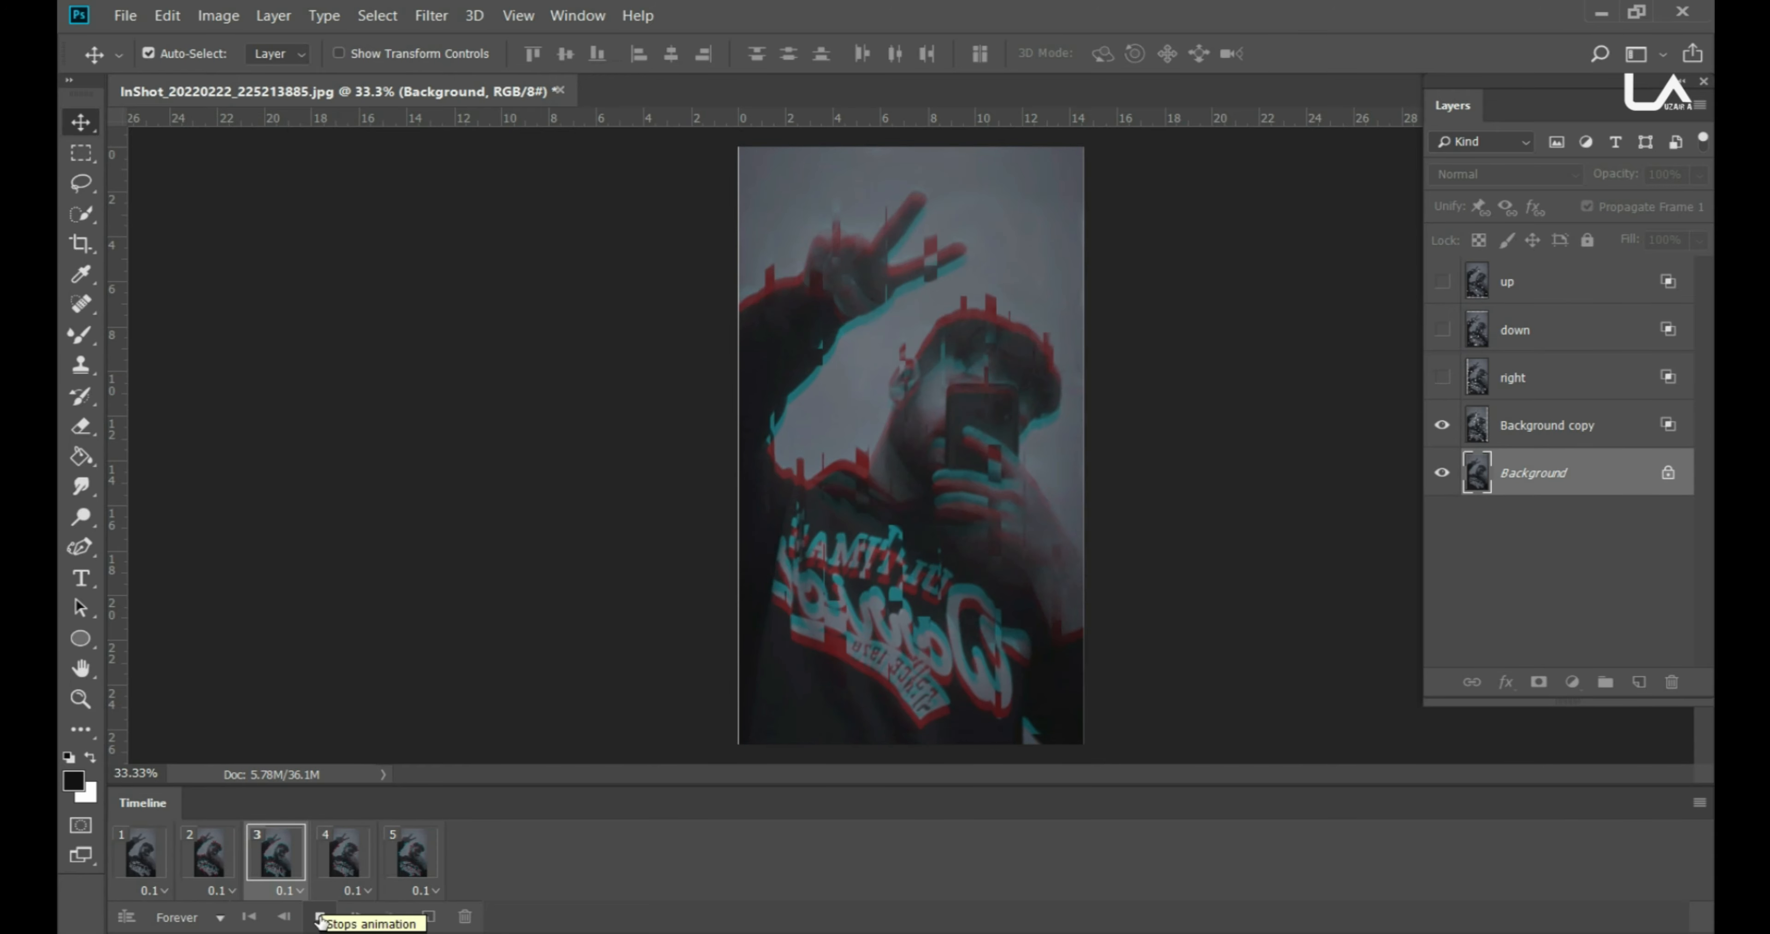
click(321, 917)
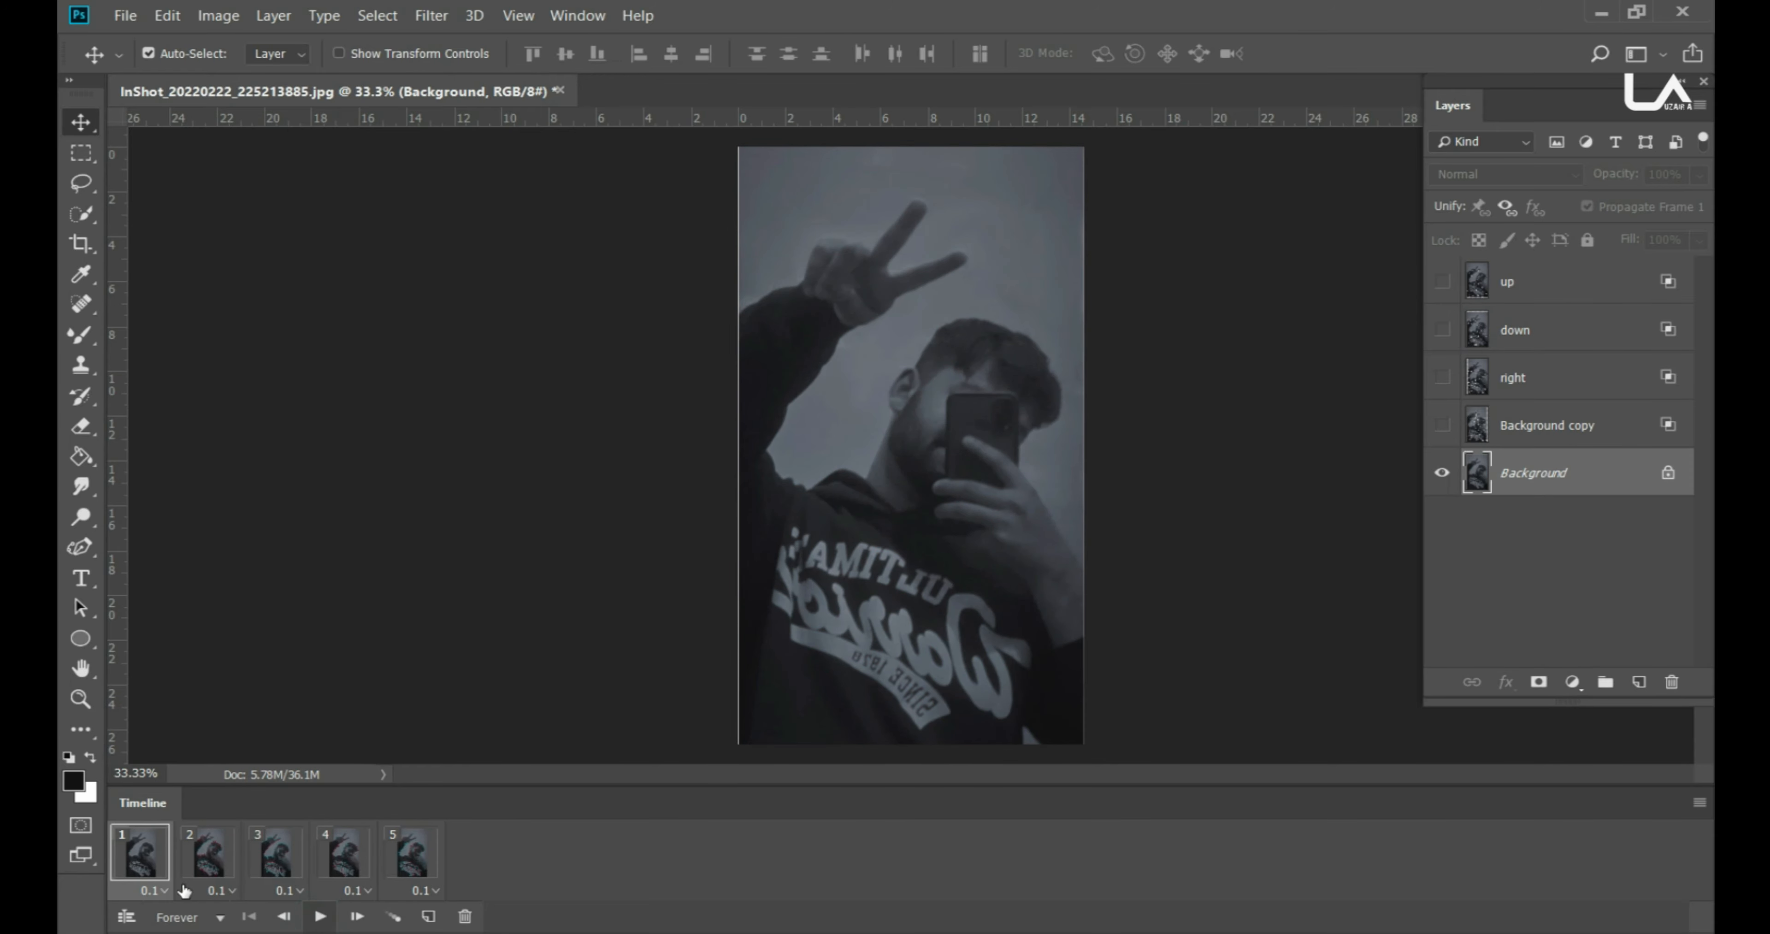
click(151, 892)
click(173, 706)
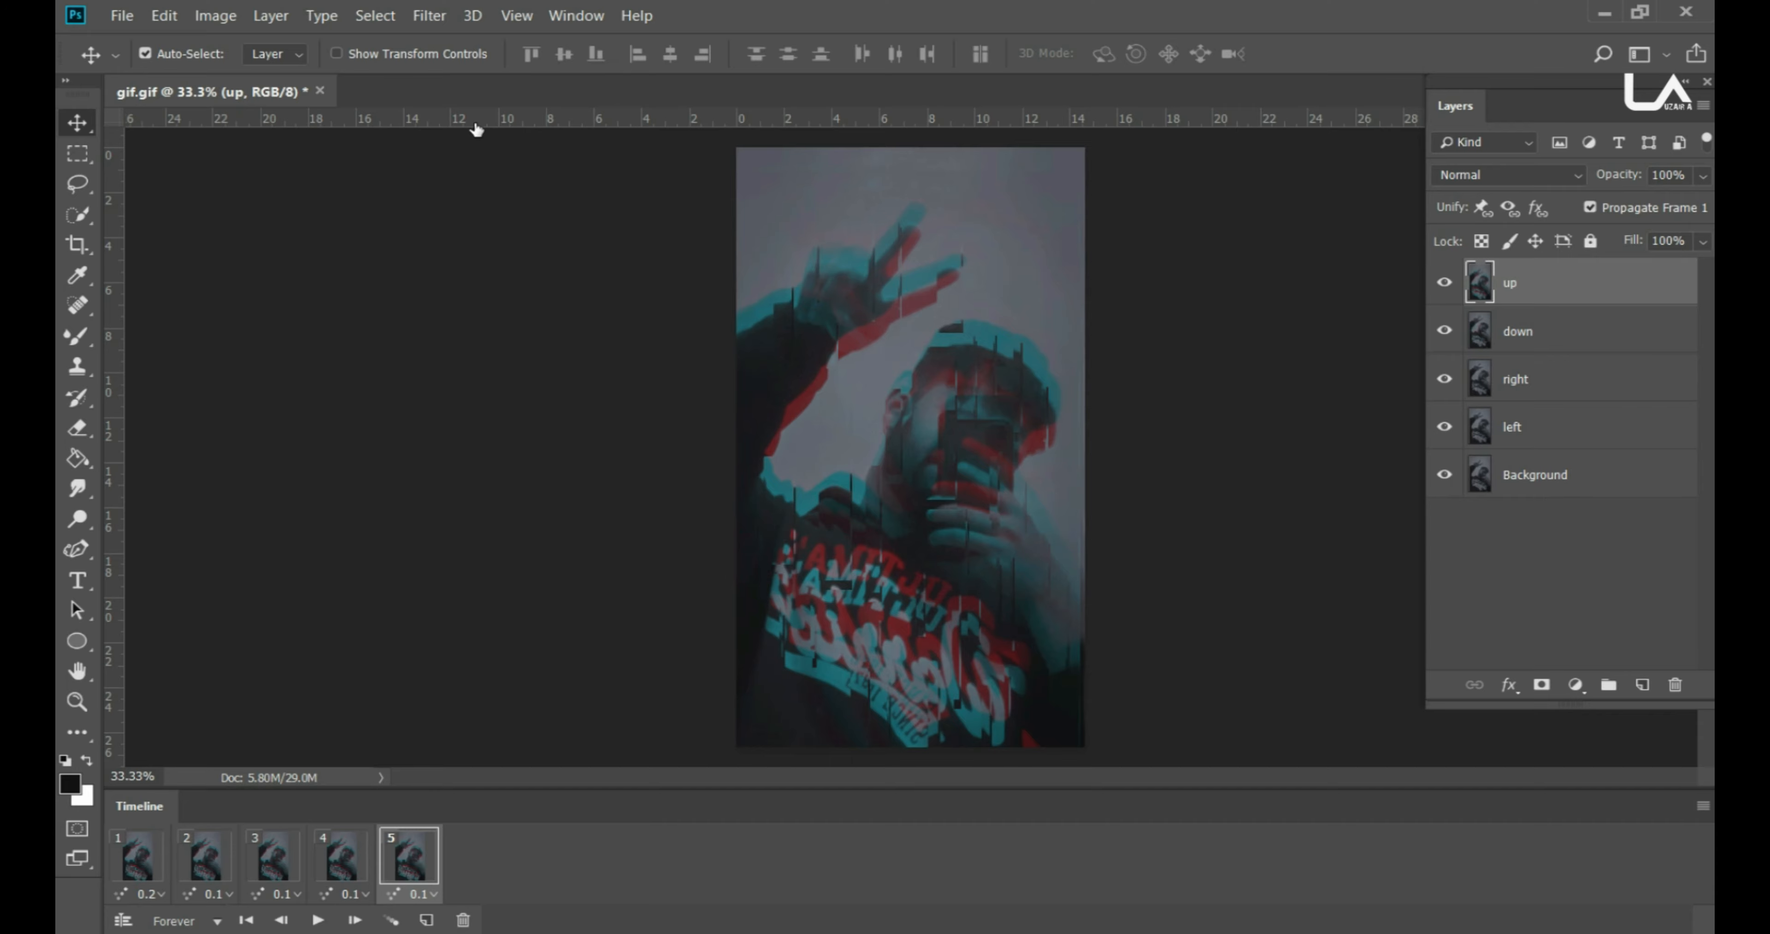
Step: Apply a Motion Blur with angle 0° and distance 28 pixels to the "up" layer of gif.gif
click(427, 15)
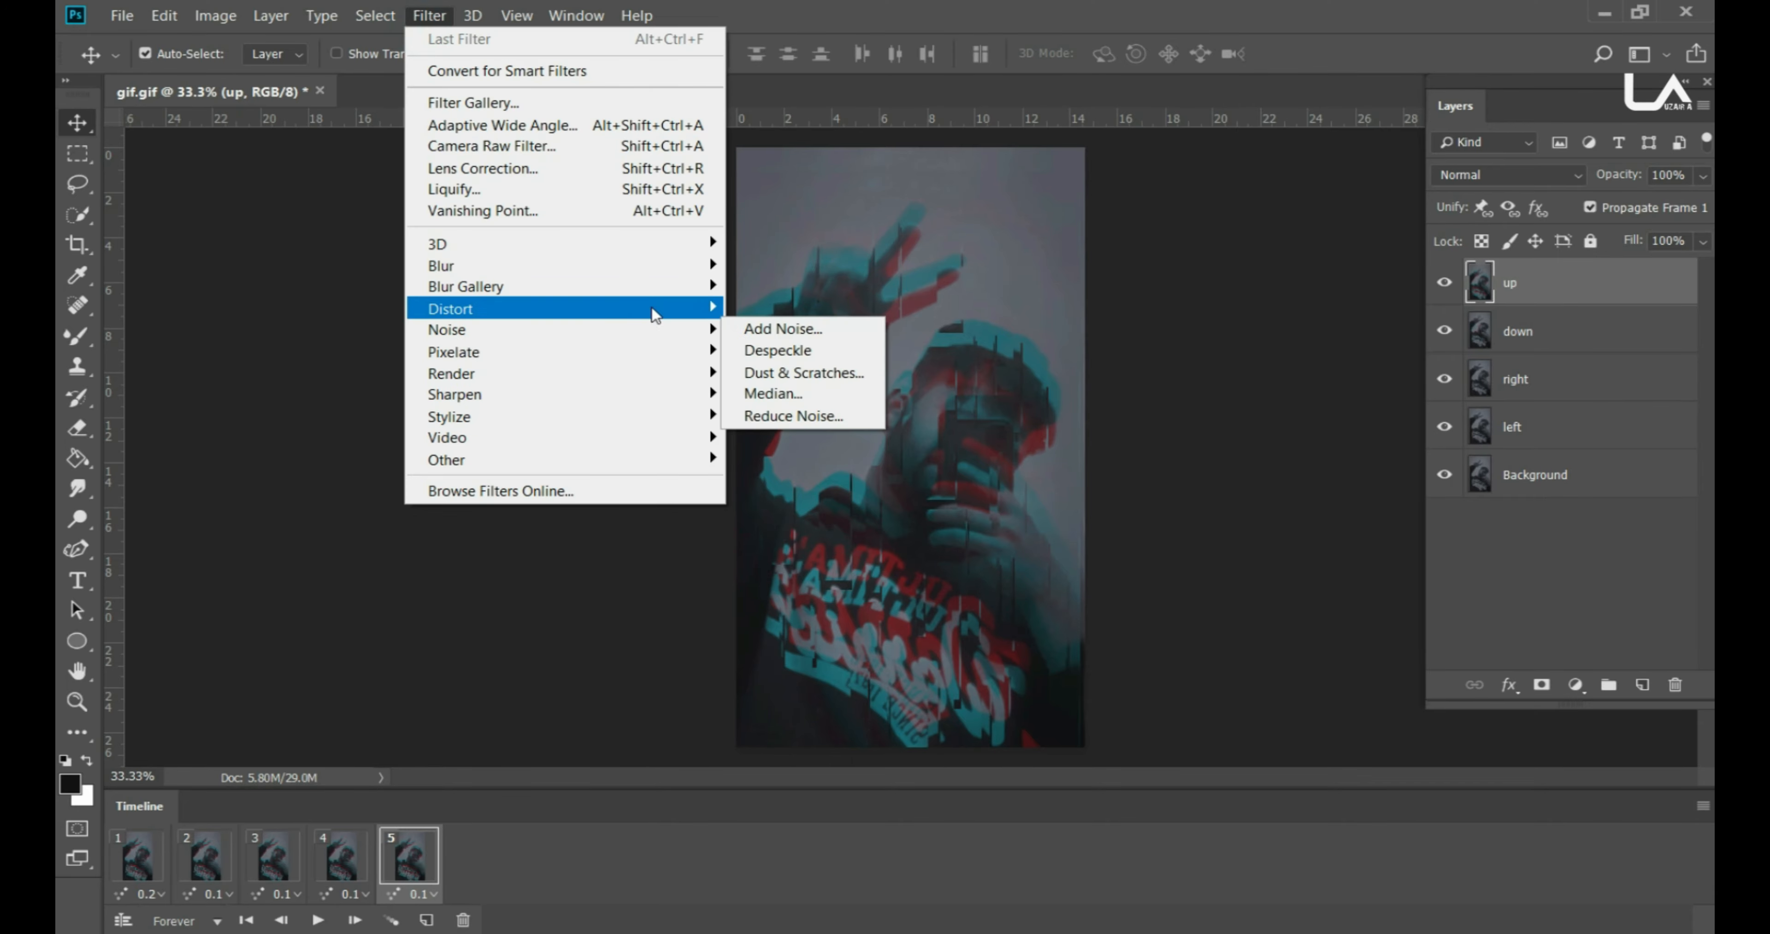
mouse_move(481, 266)
click(779, 393)
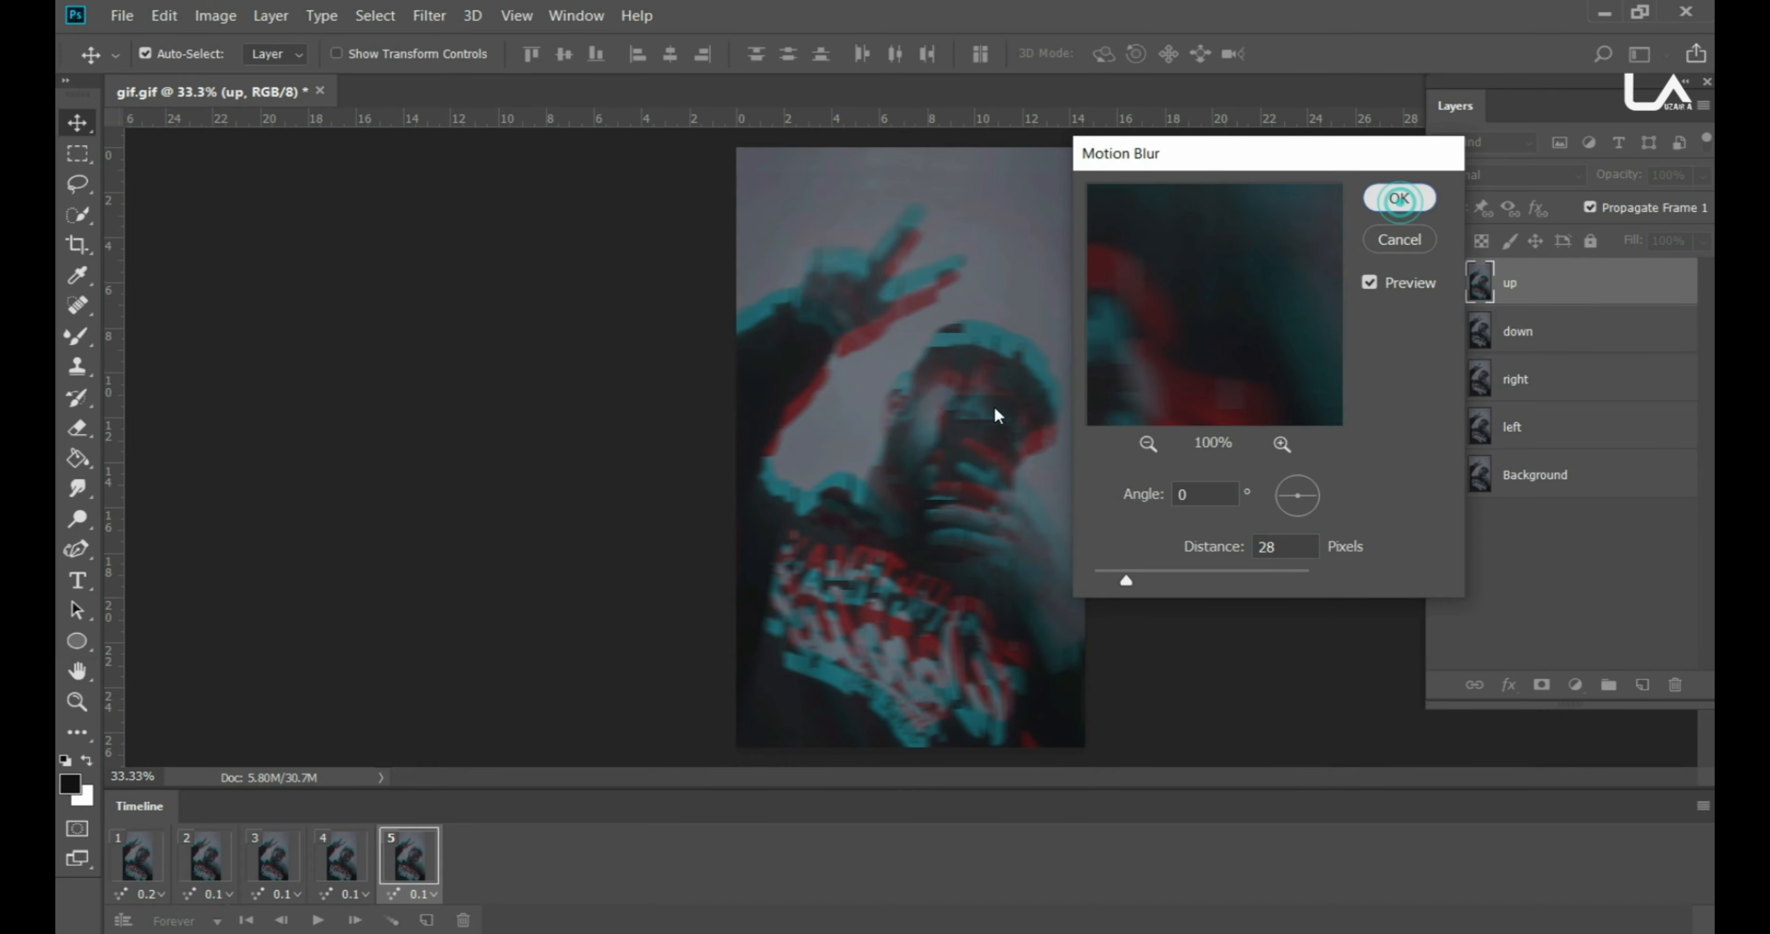
click(1402, 198)
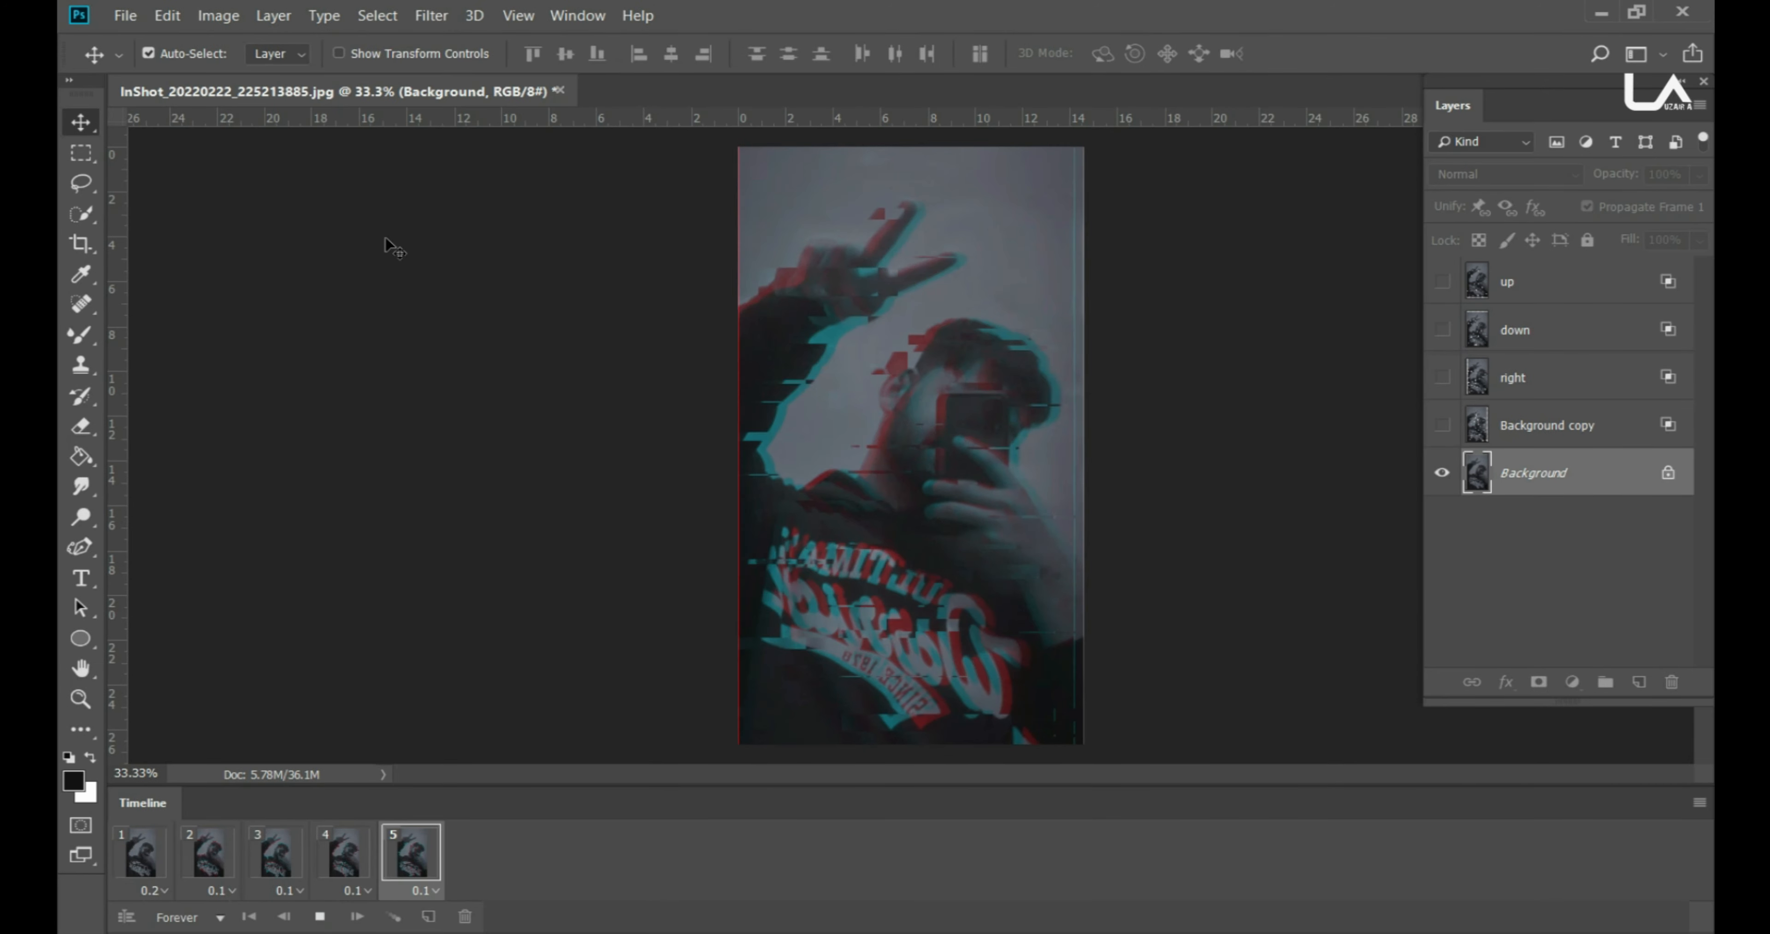
Step: Export the glitch animation as a GIF at 1053 × 1920 px with Save for Web and save the file
click(125, 15)
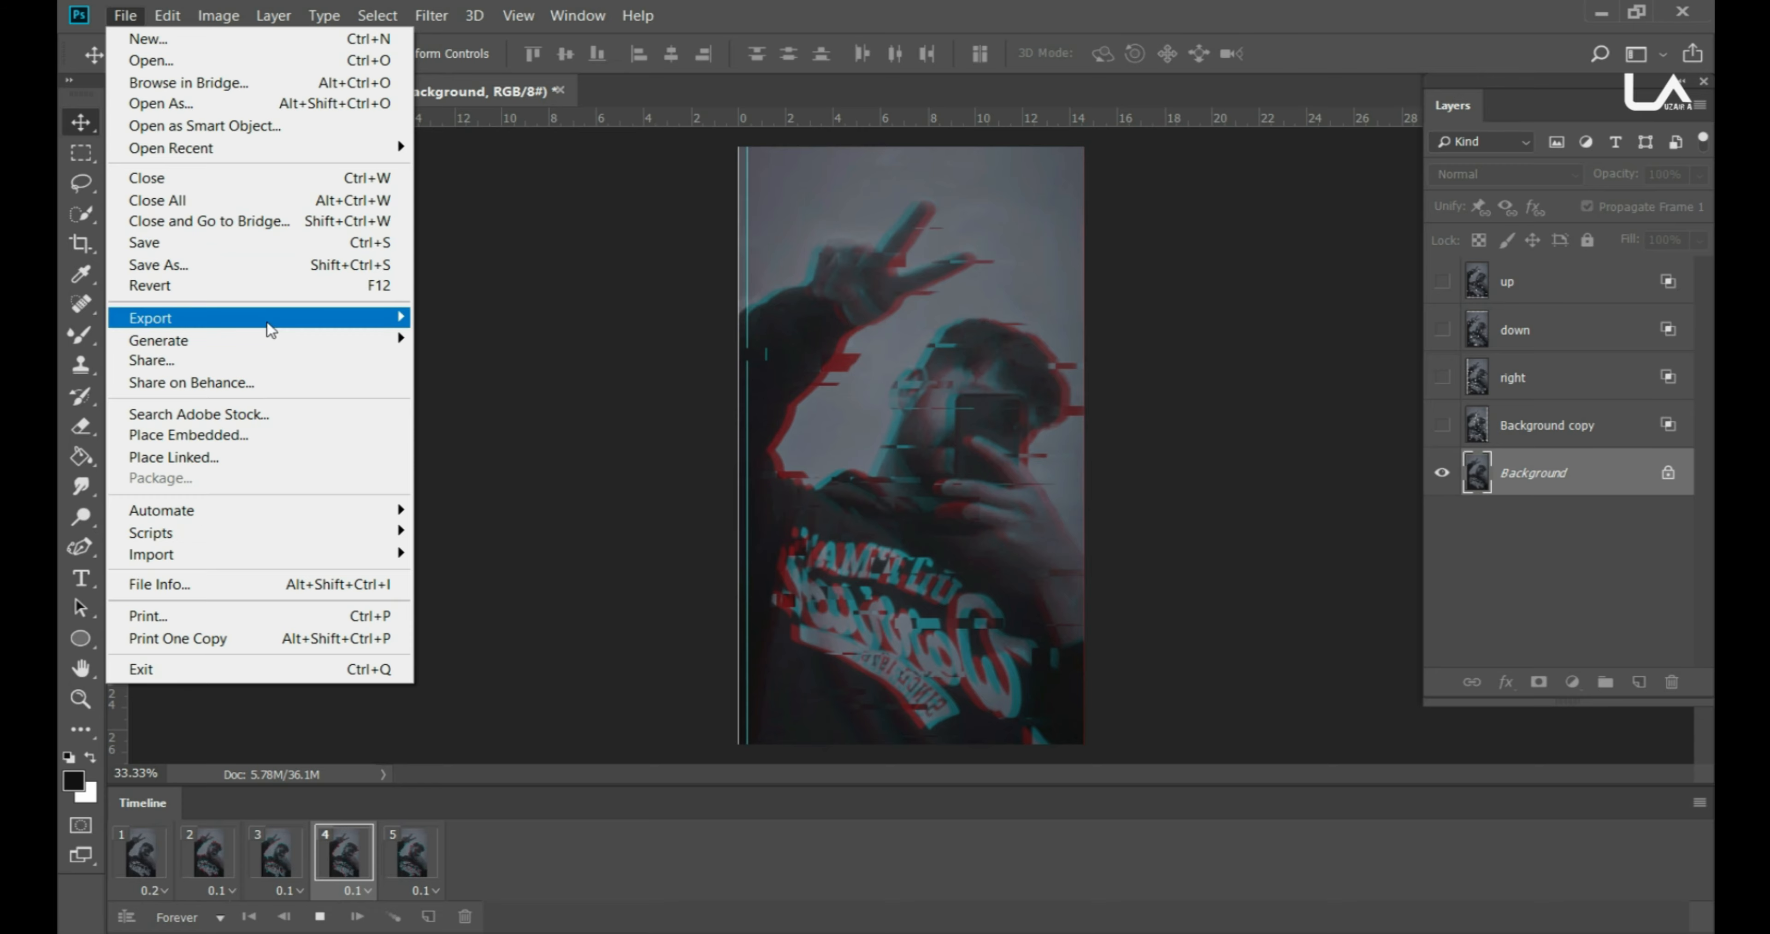
click(265, 320)
click(549, 401)
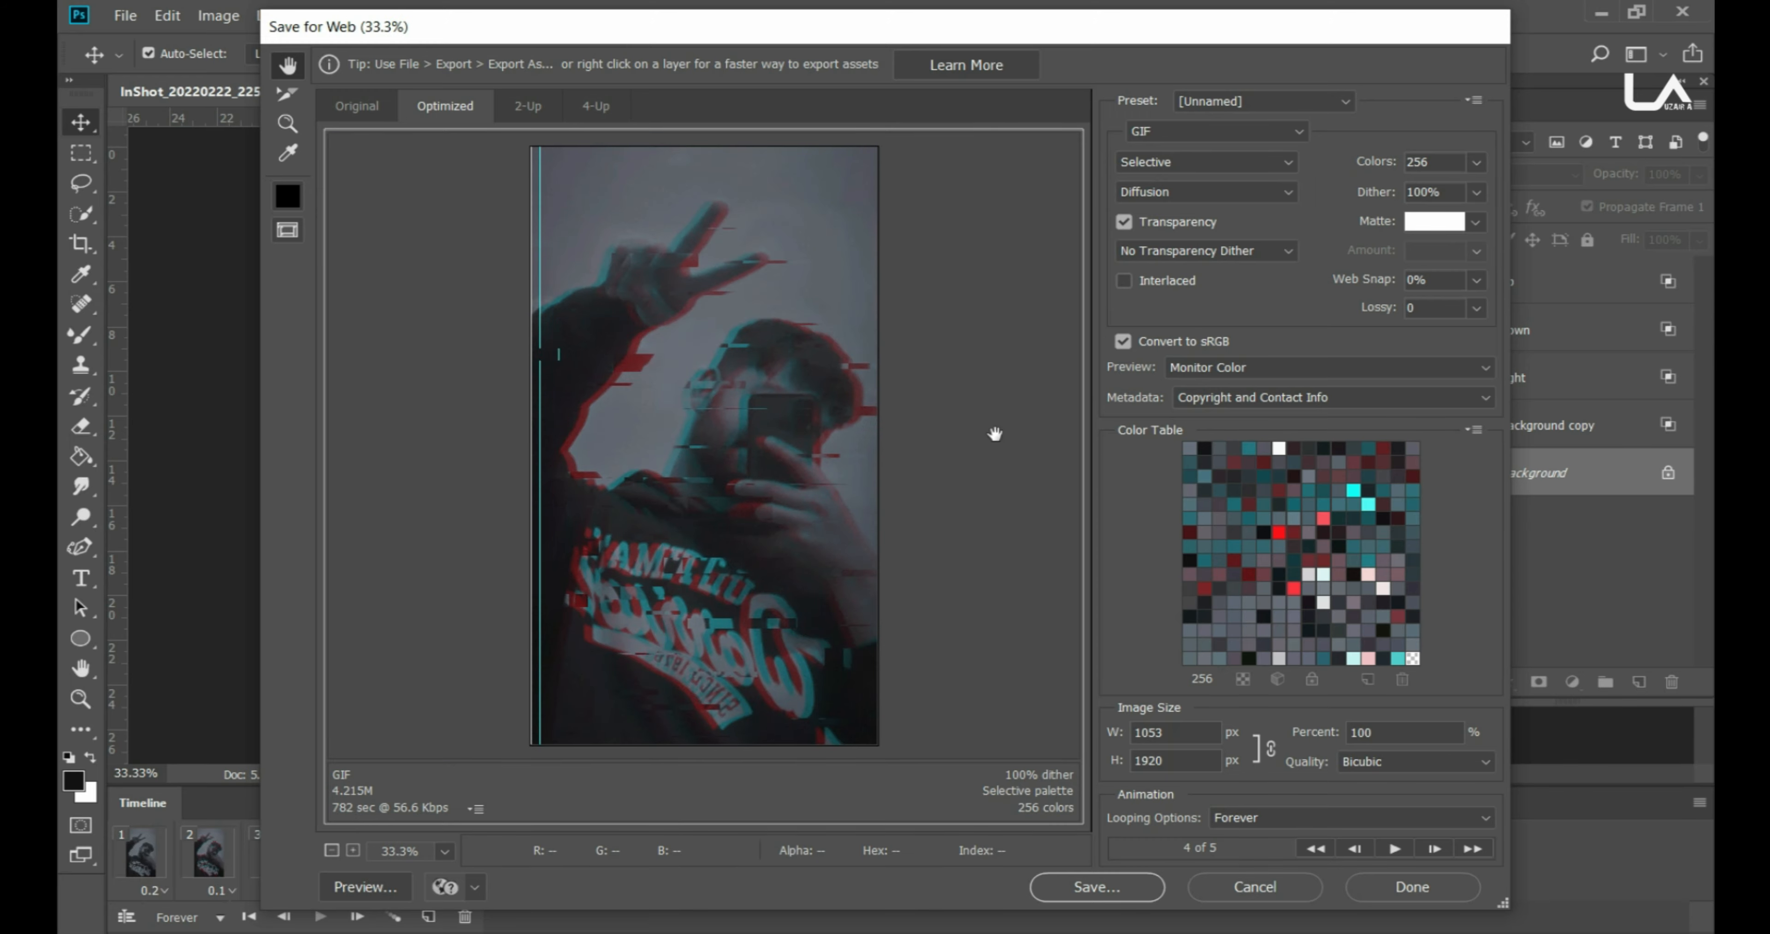
click(1089, 890)
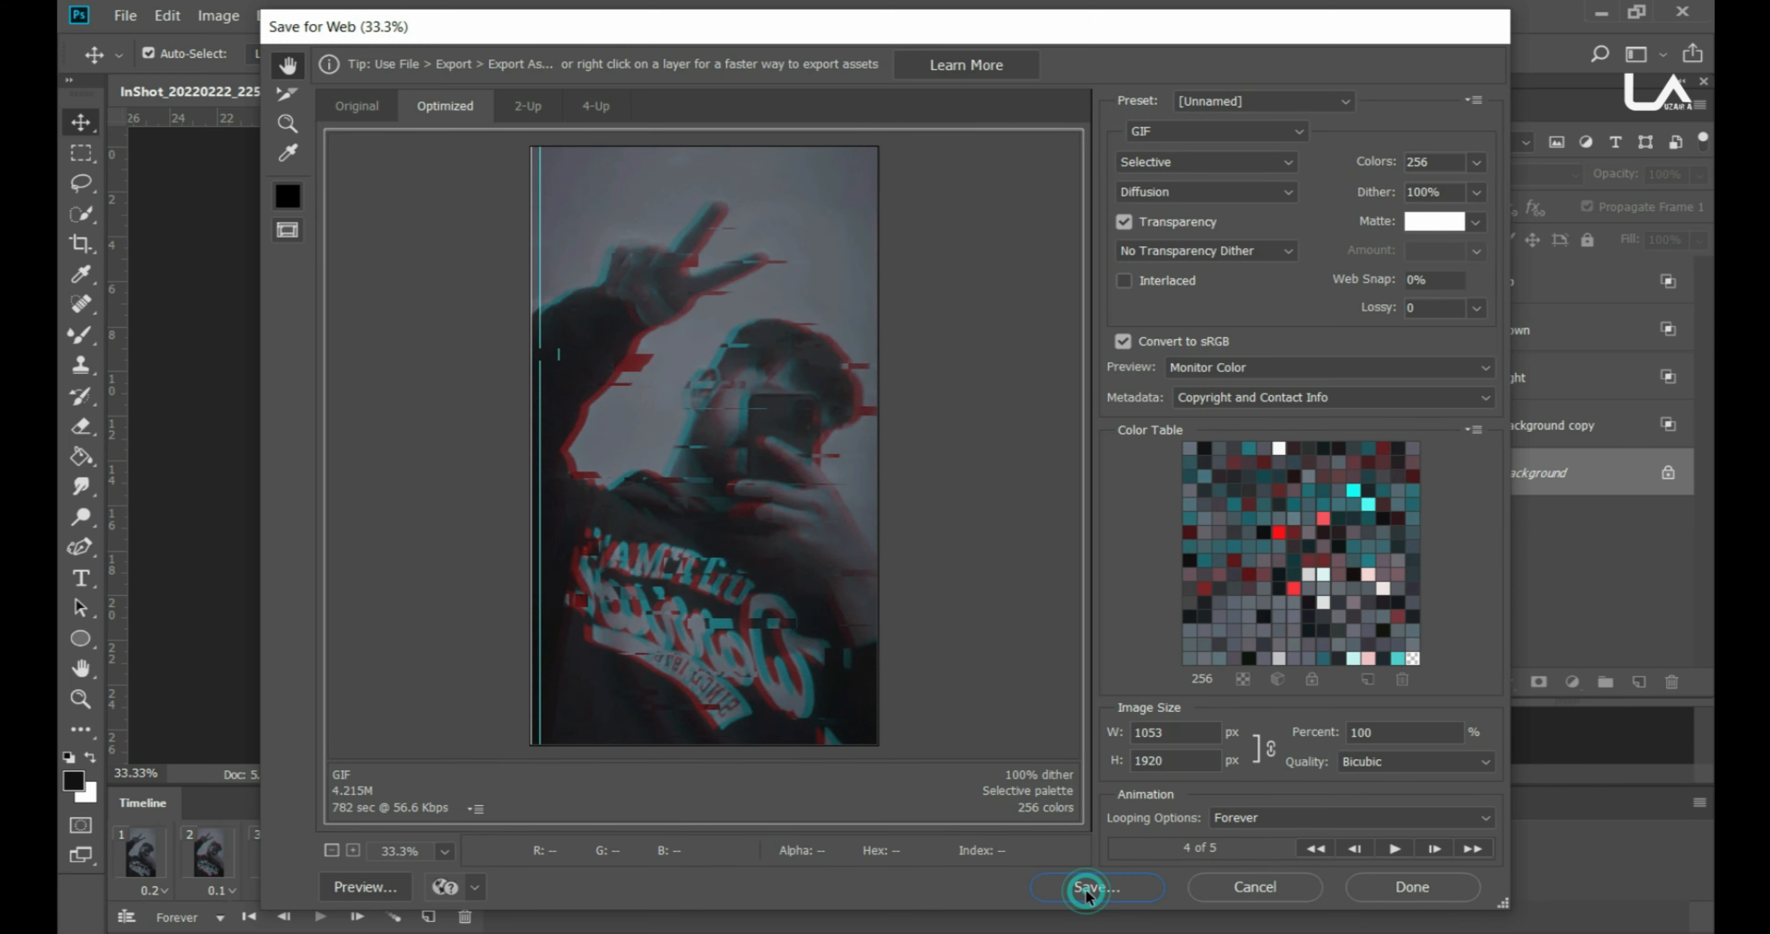
key(Return)
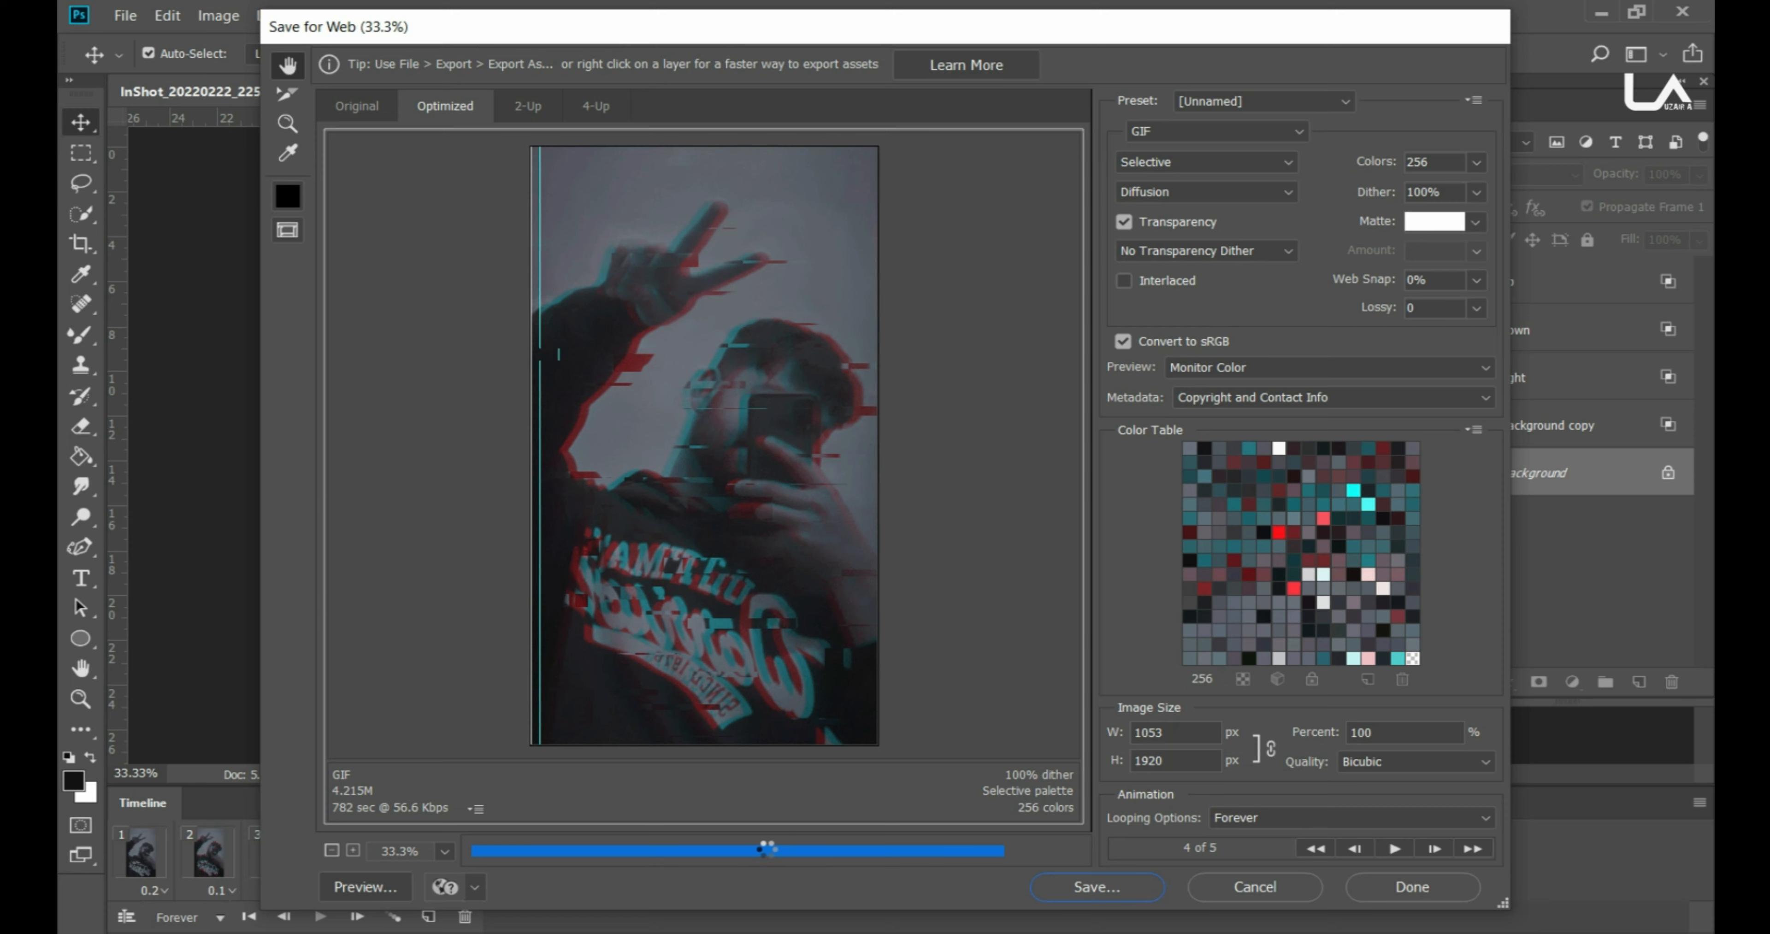